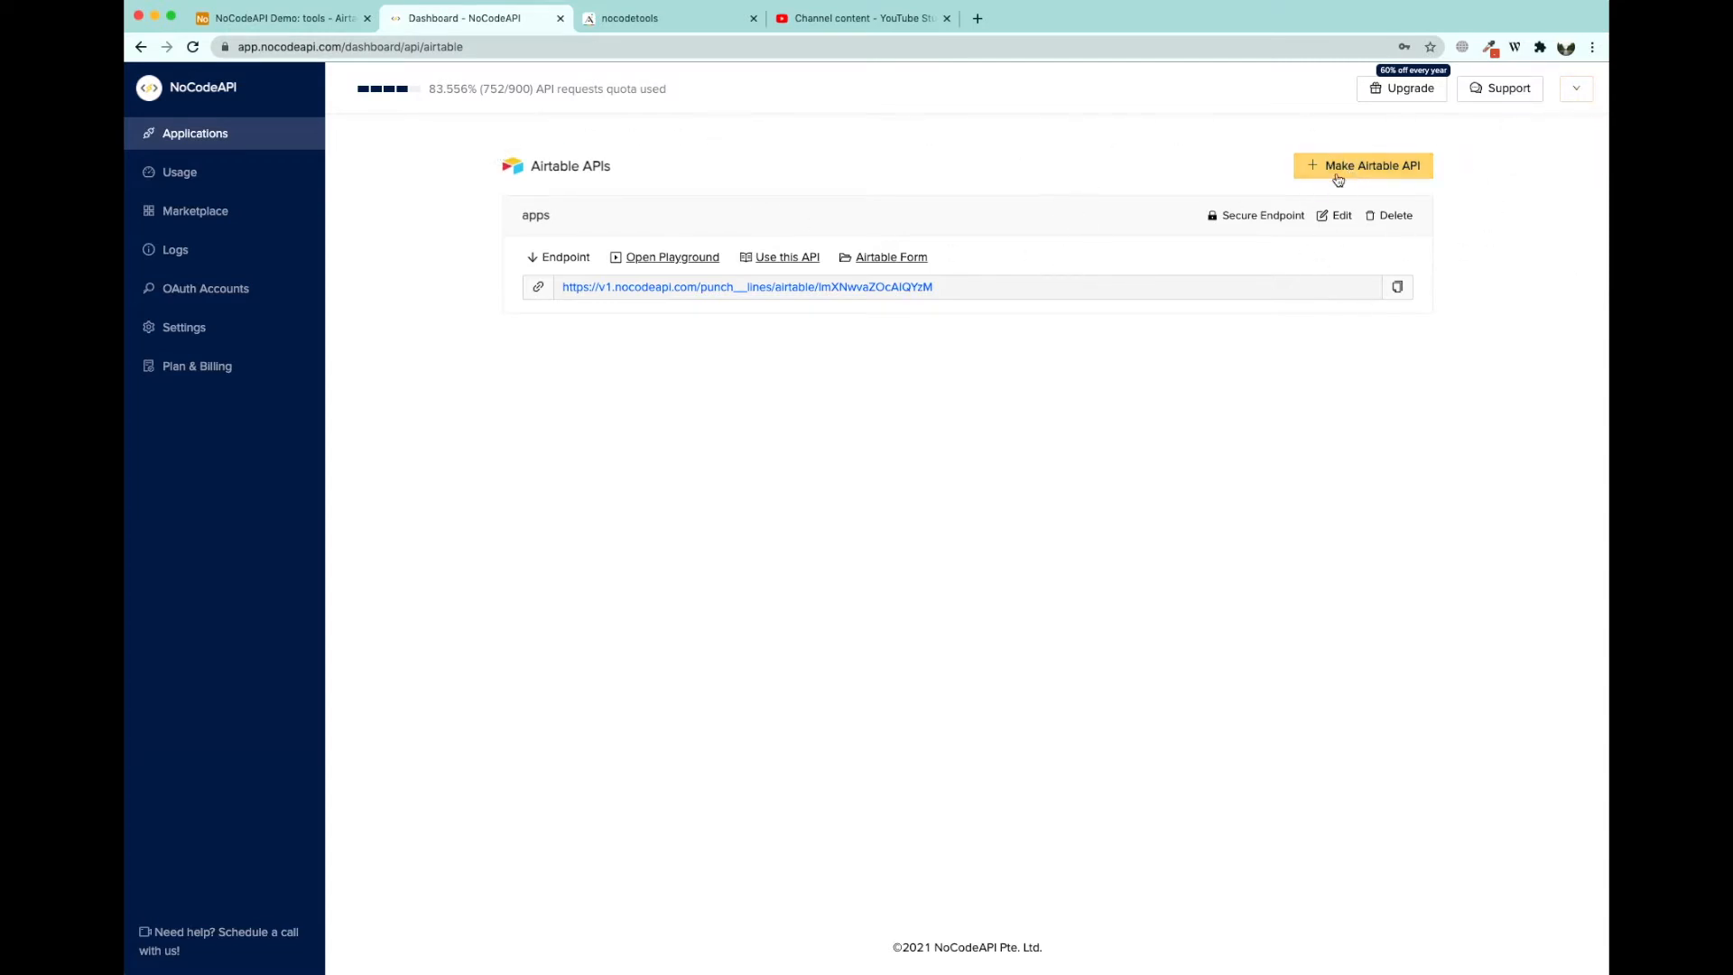
- Open the Airtable application from the NoCodeAPI marketplace
click(196, 224)
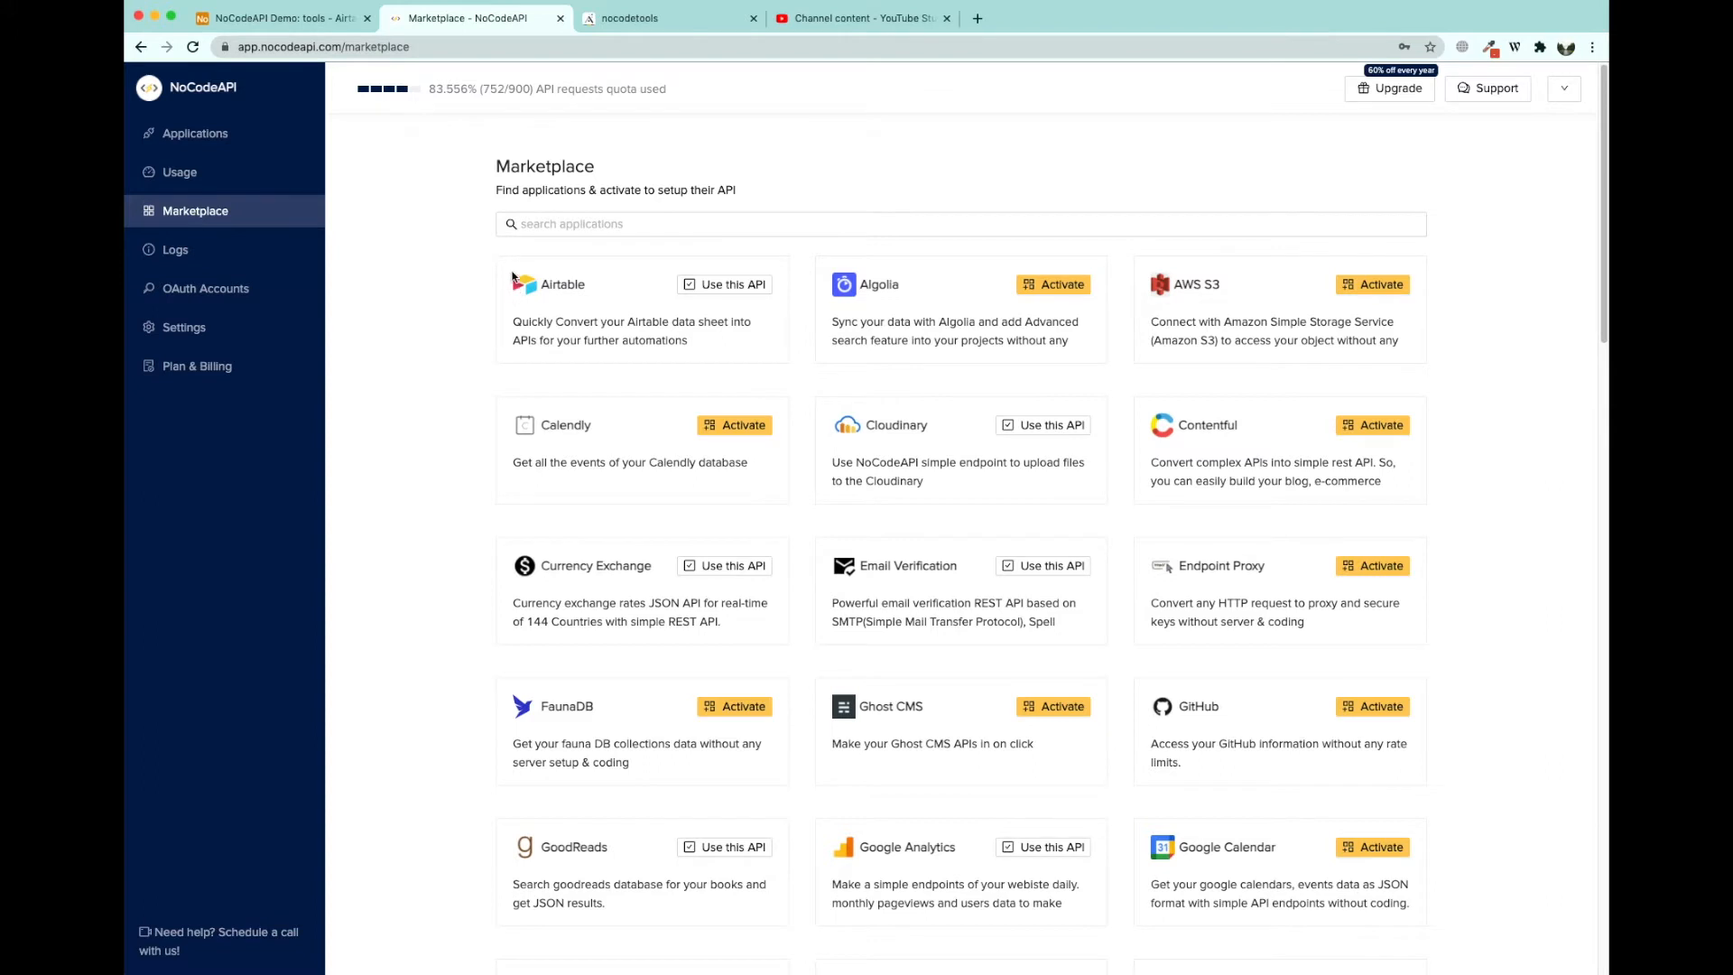
click(742, 285)
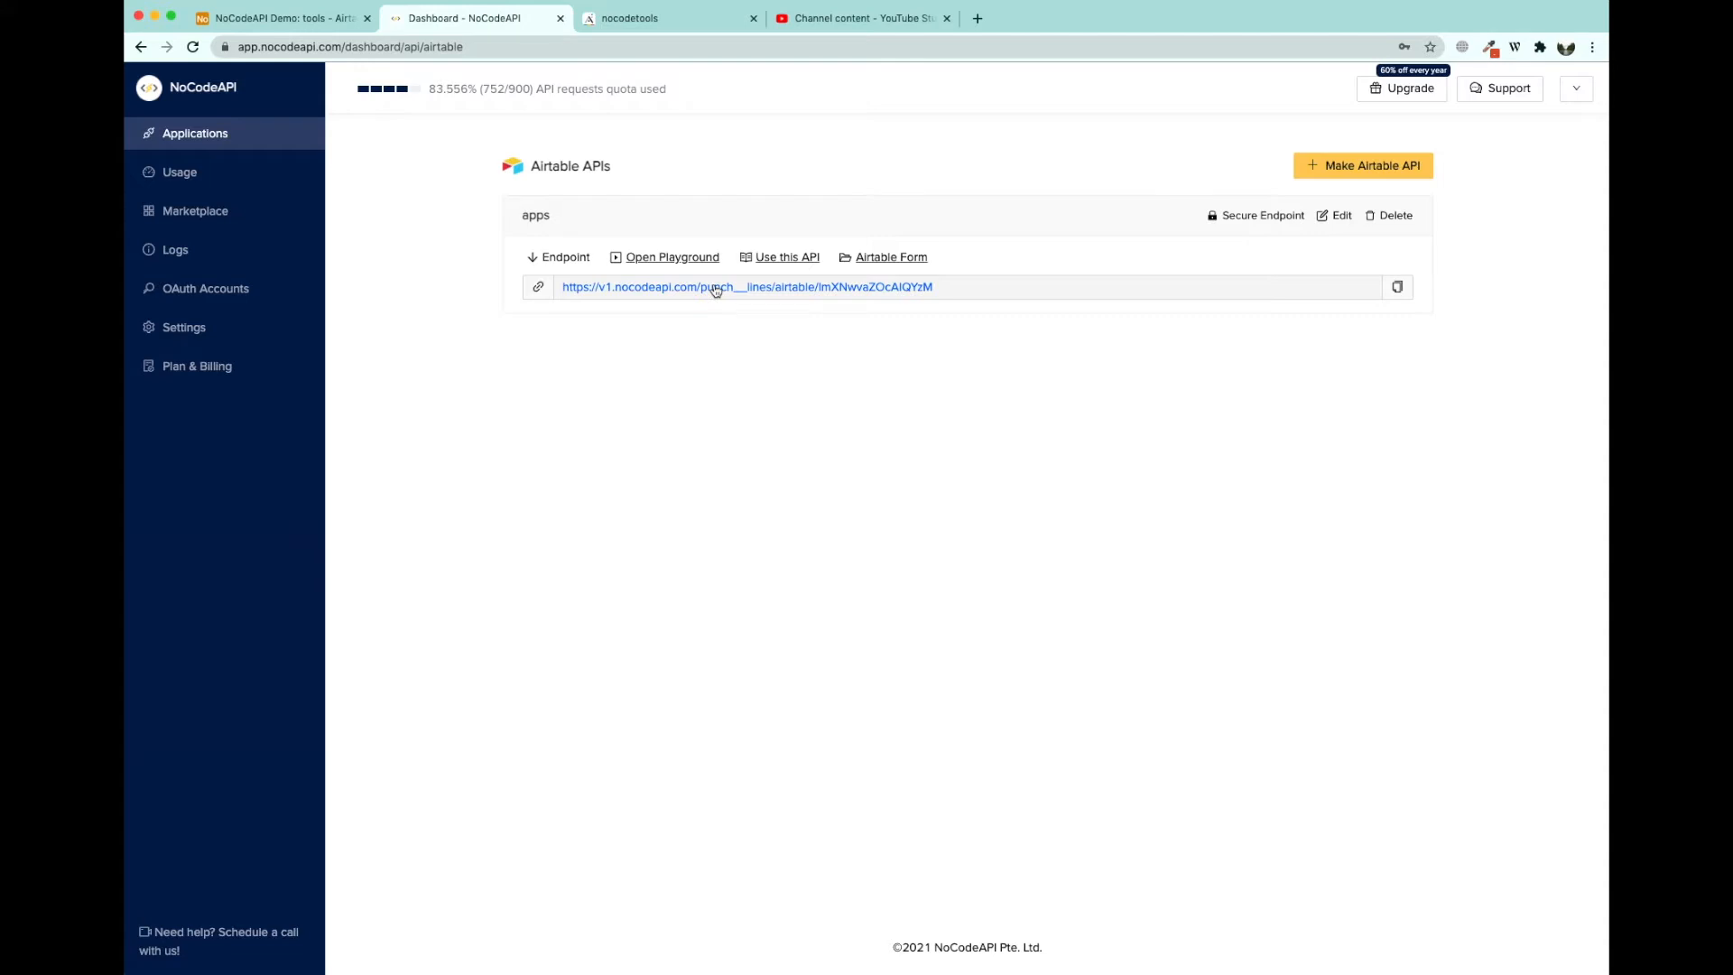
click(691, 20)
click(484, 20)
- Start making a new Airtable API and name it demo
click(1353, 166)
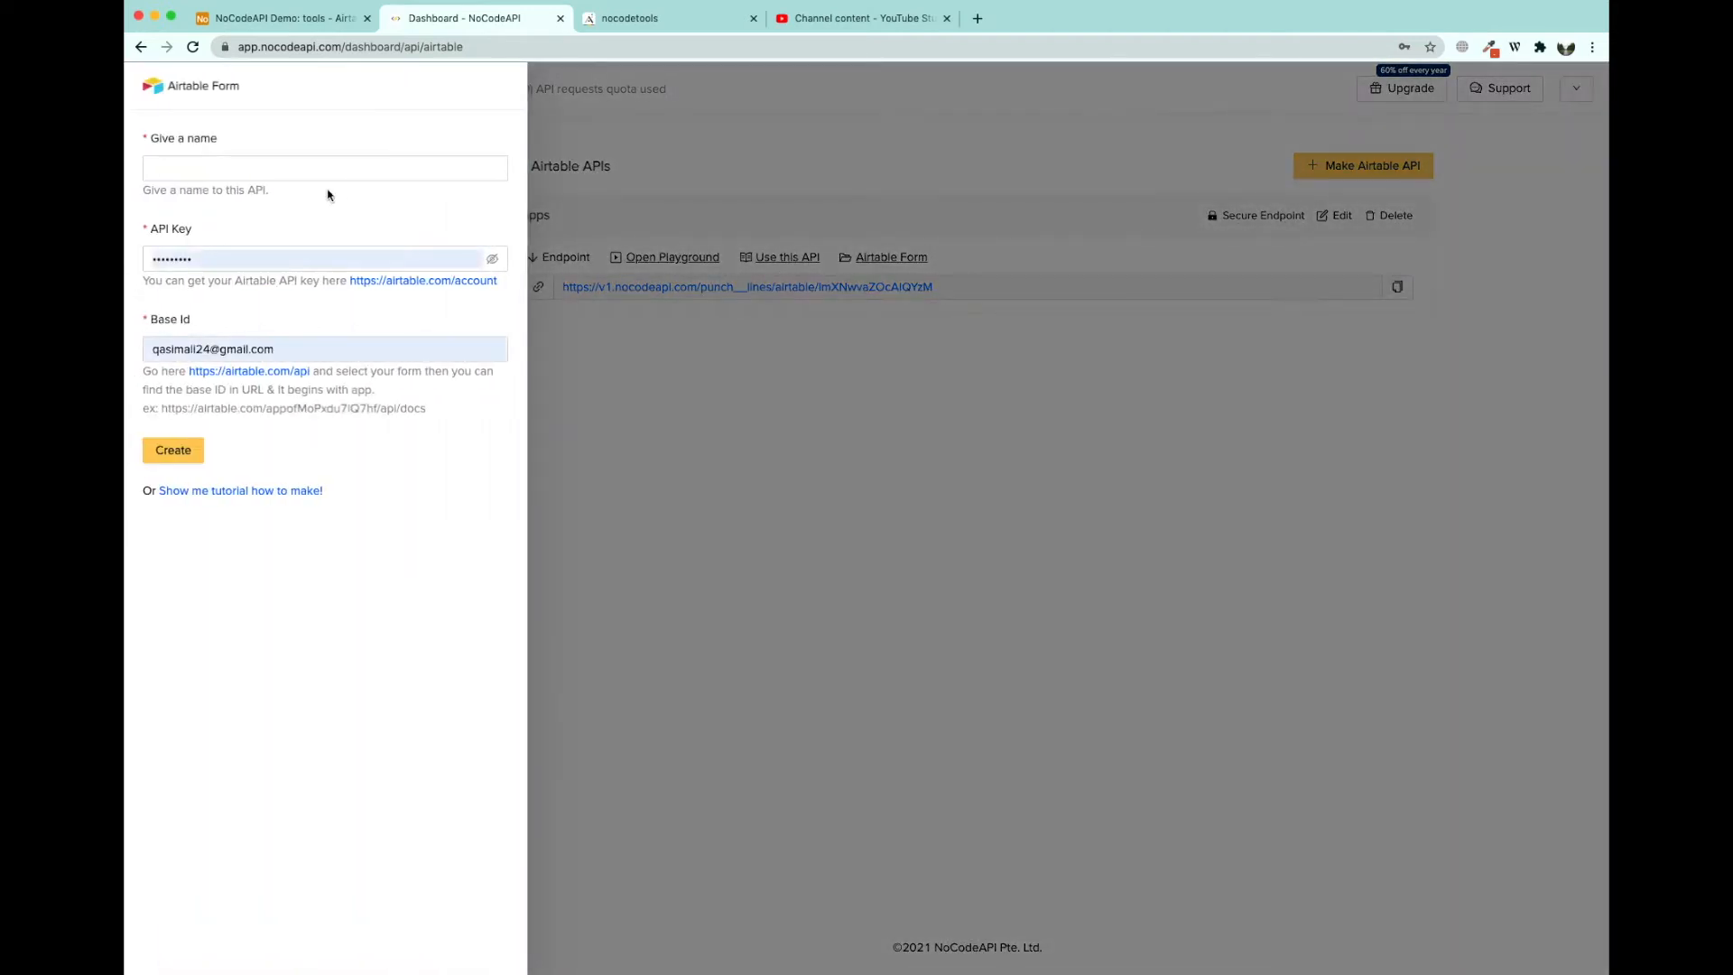
click(319, 168)
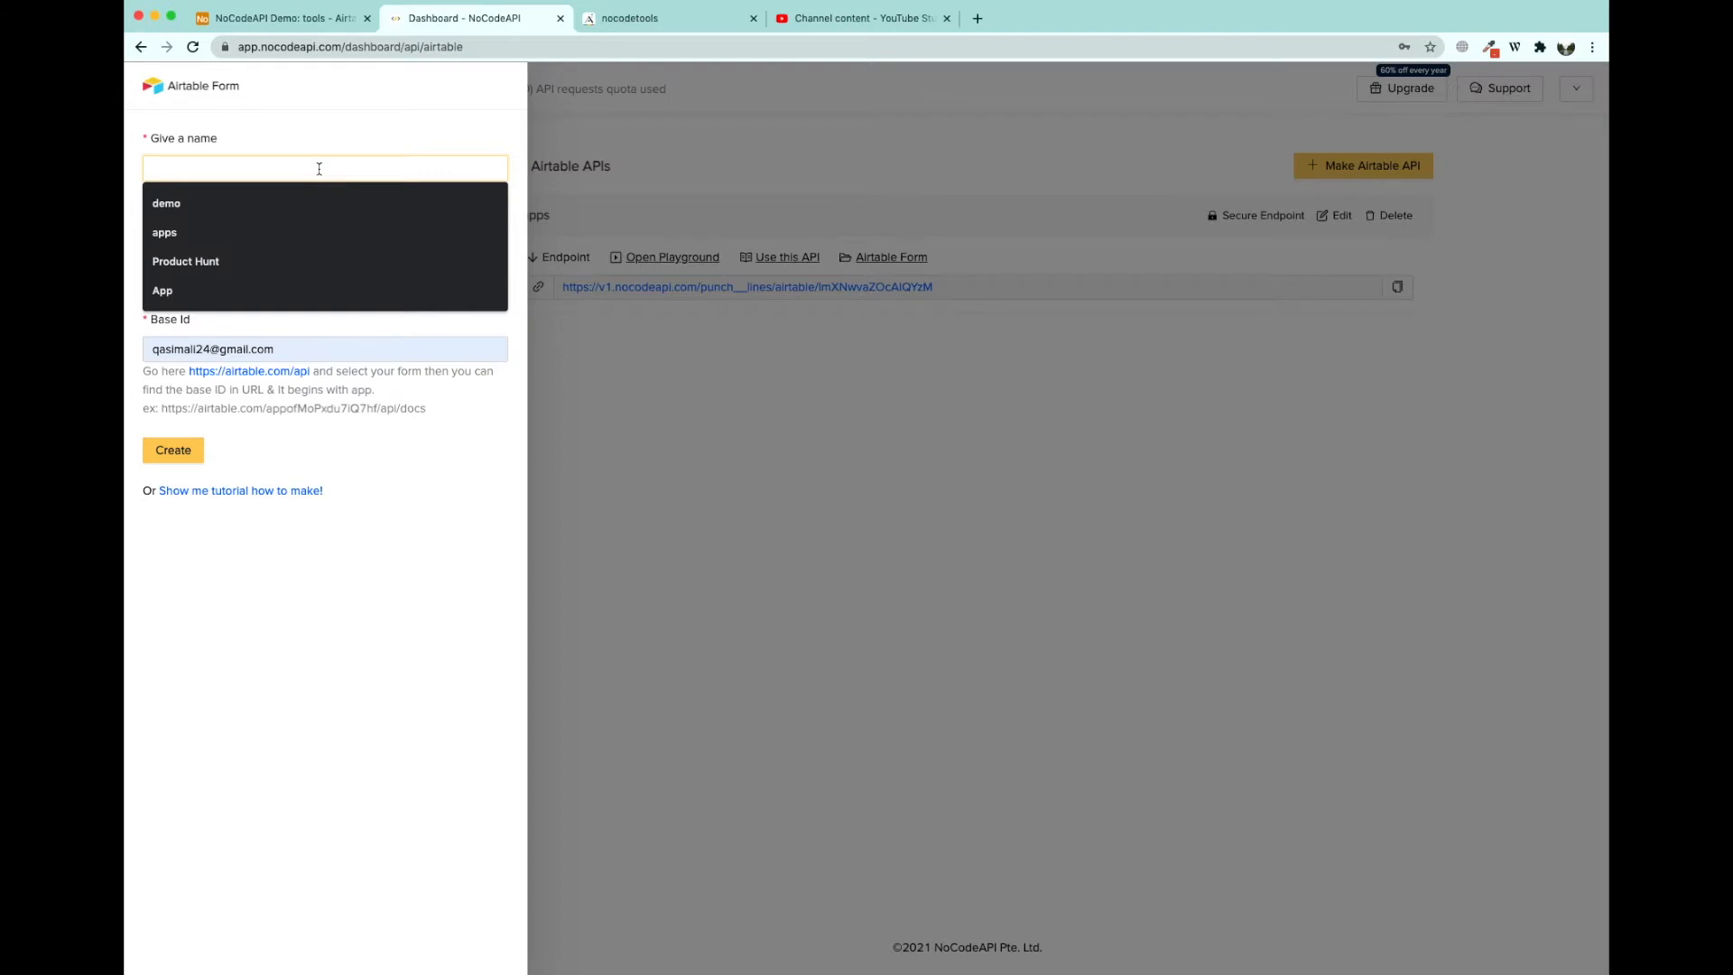
text(demo)
key(Tab)
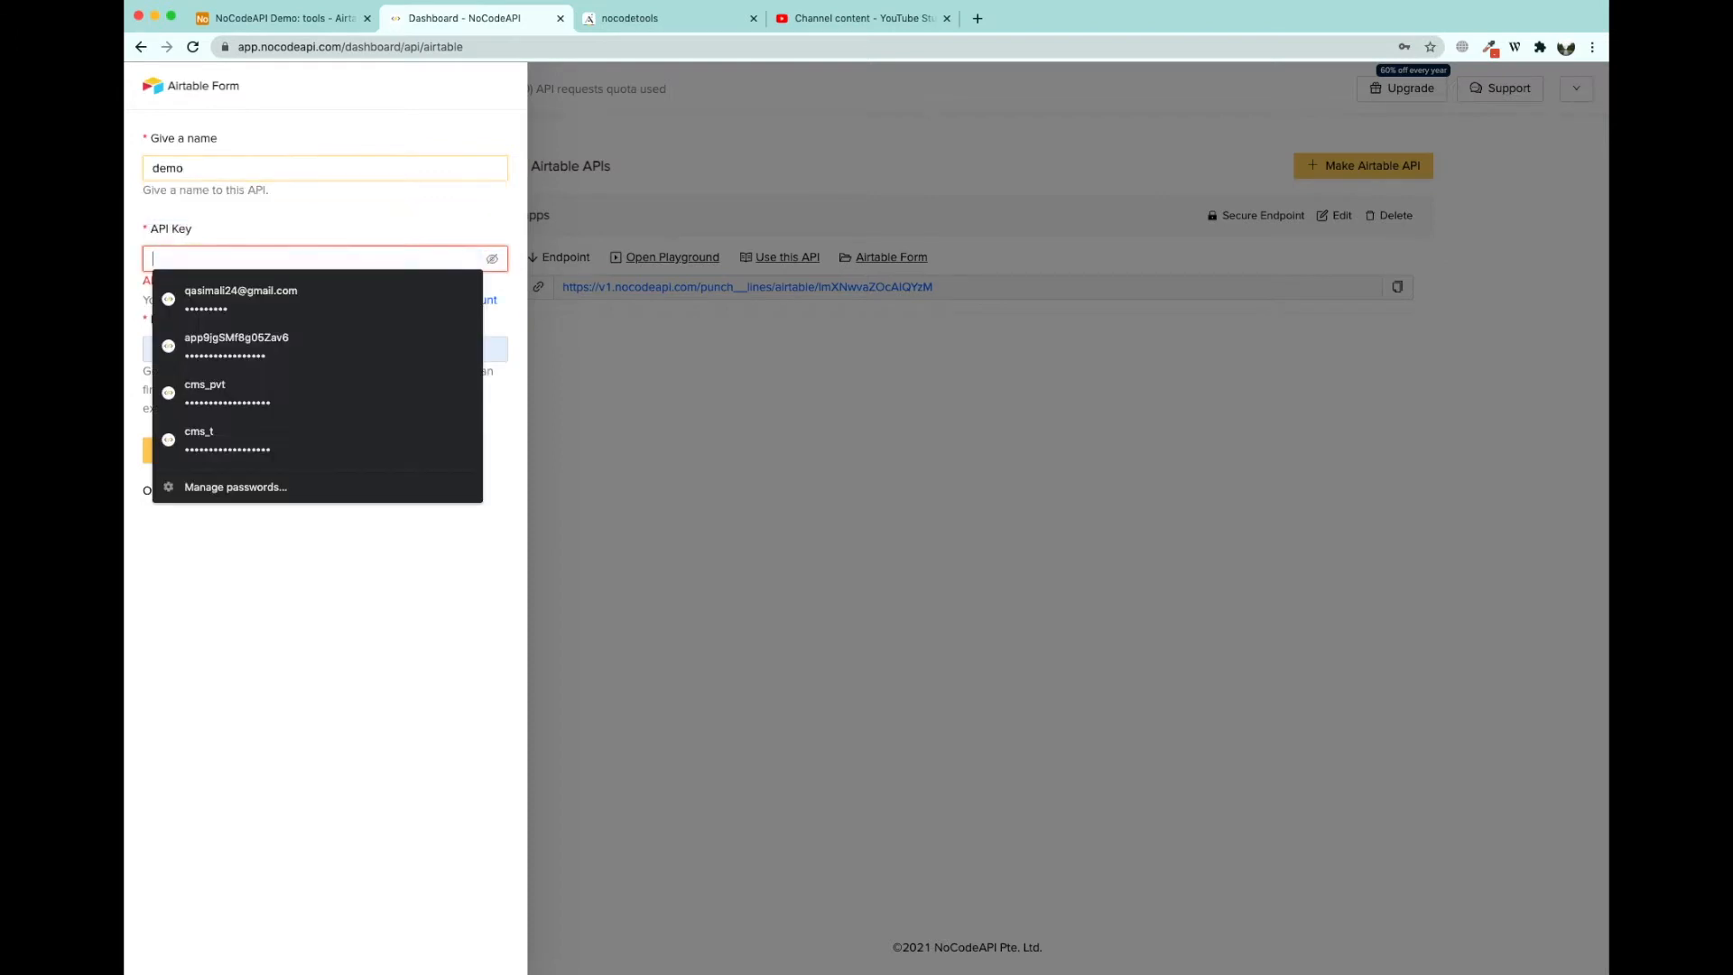
click(398, 217)
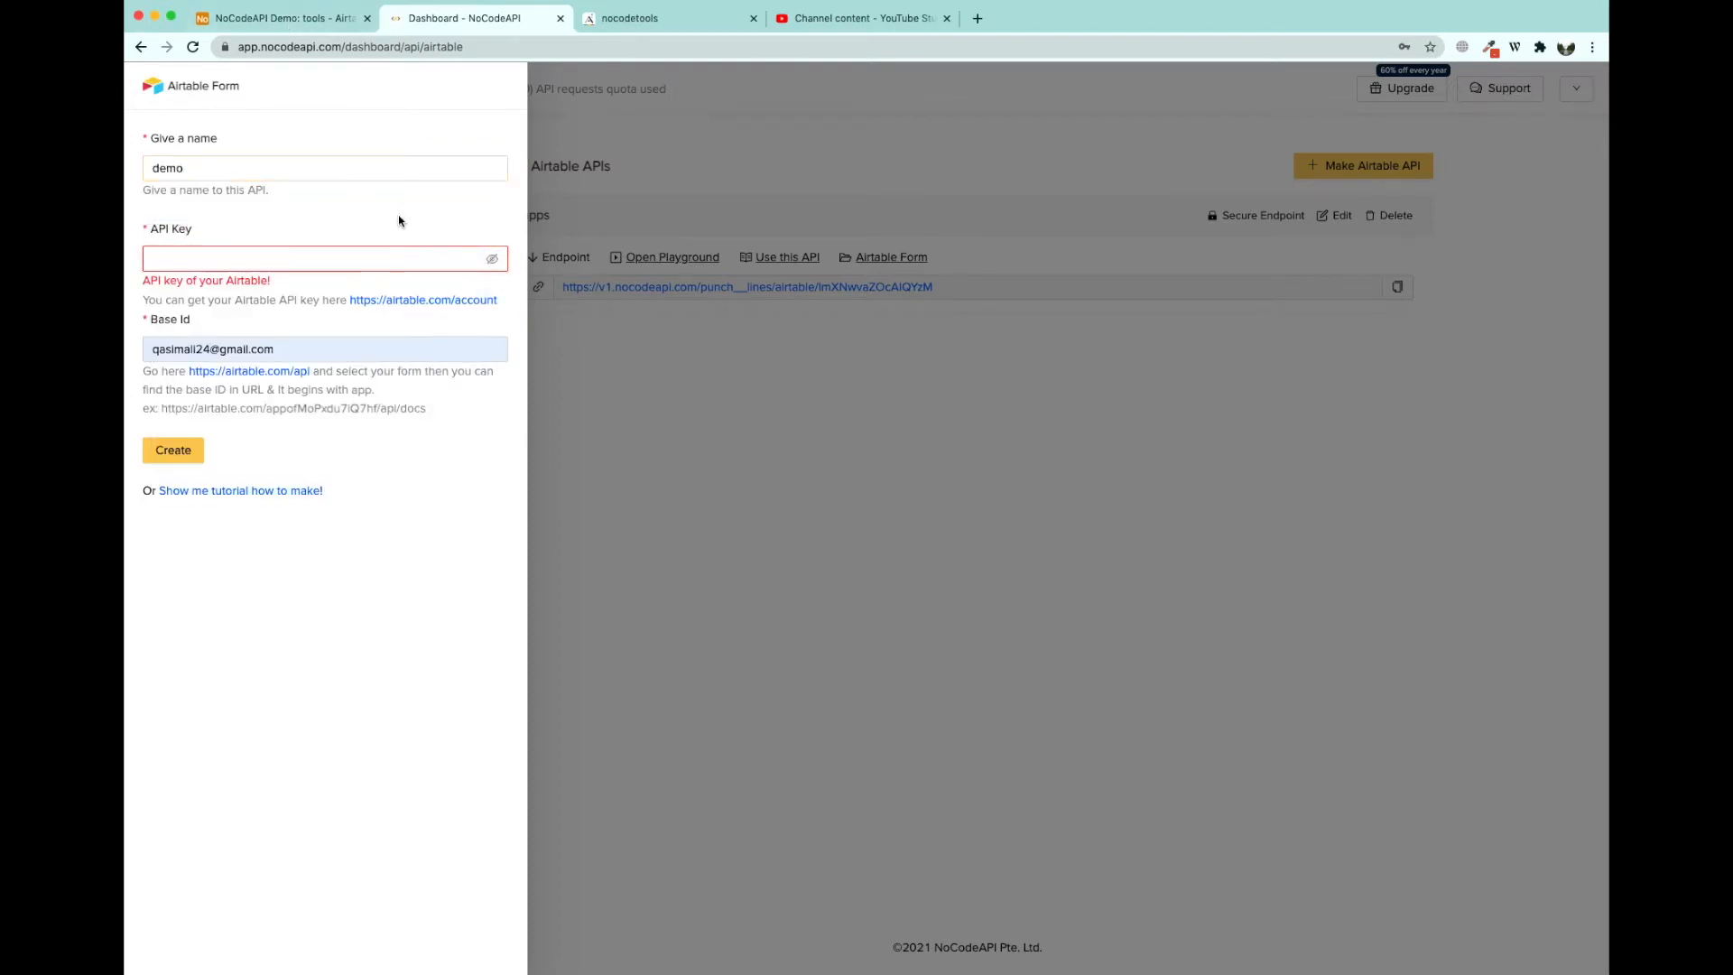
- Copy the personal API key from the Airtable account page and paste it into the API Key field of the NoCodeAPI form
click(413, 300)
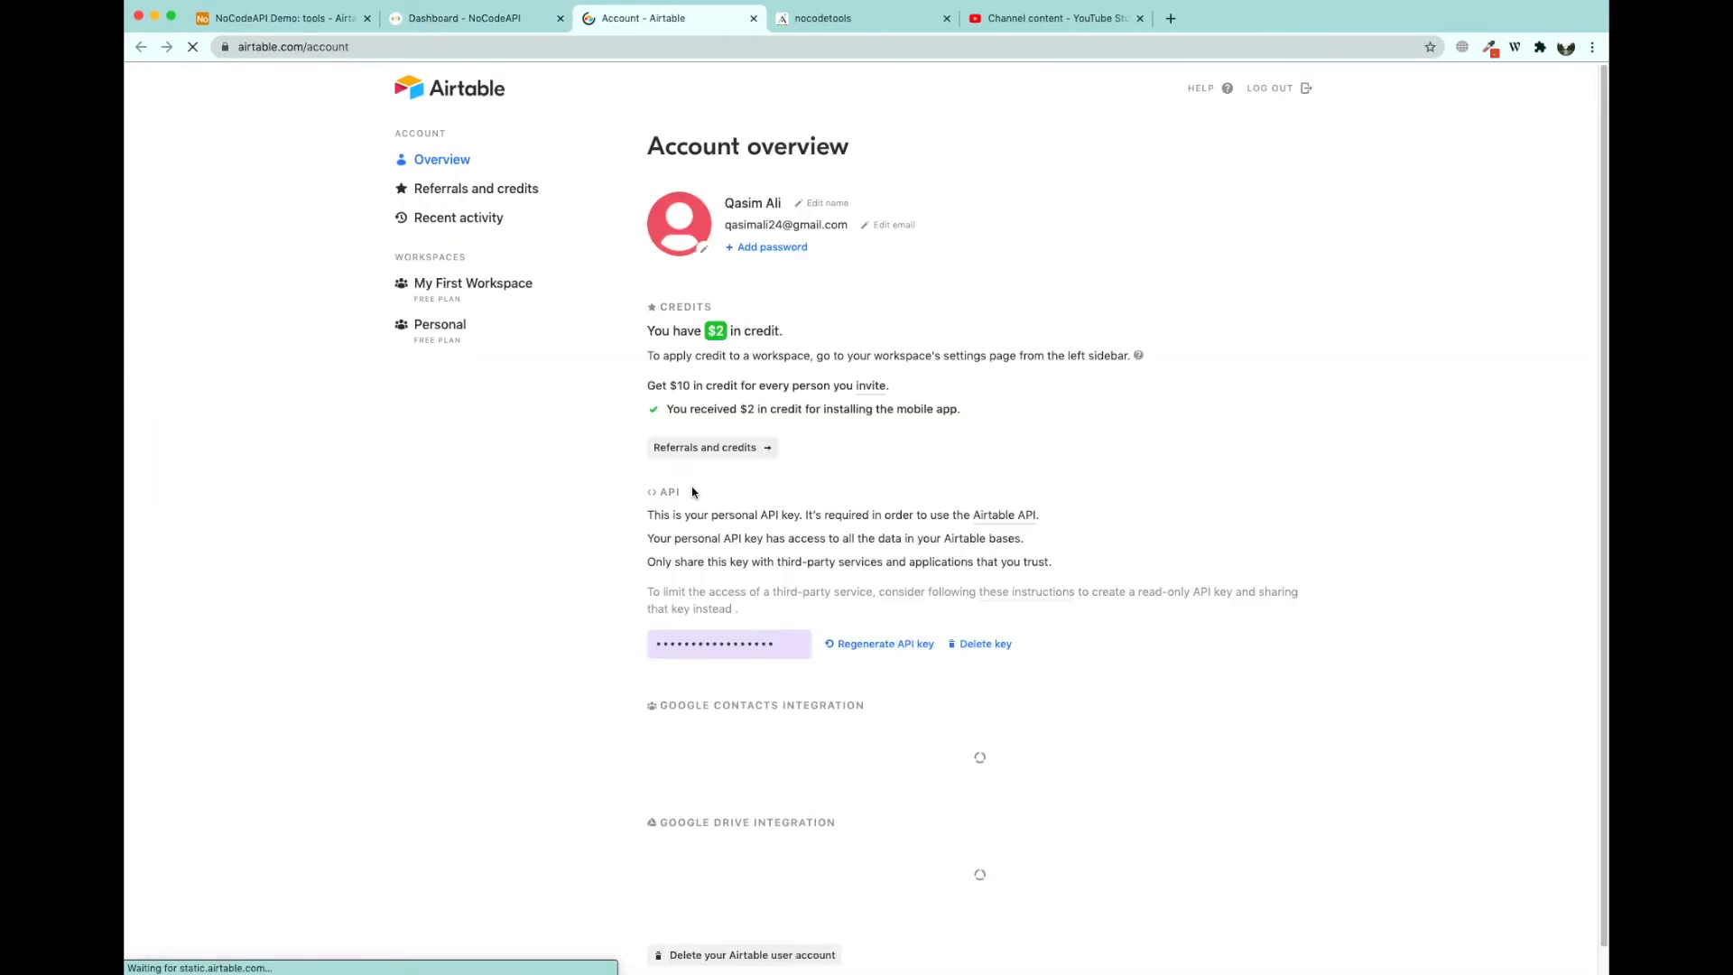
click(760, 641)
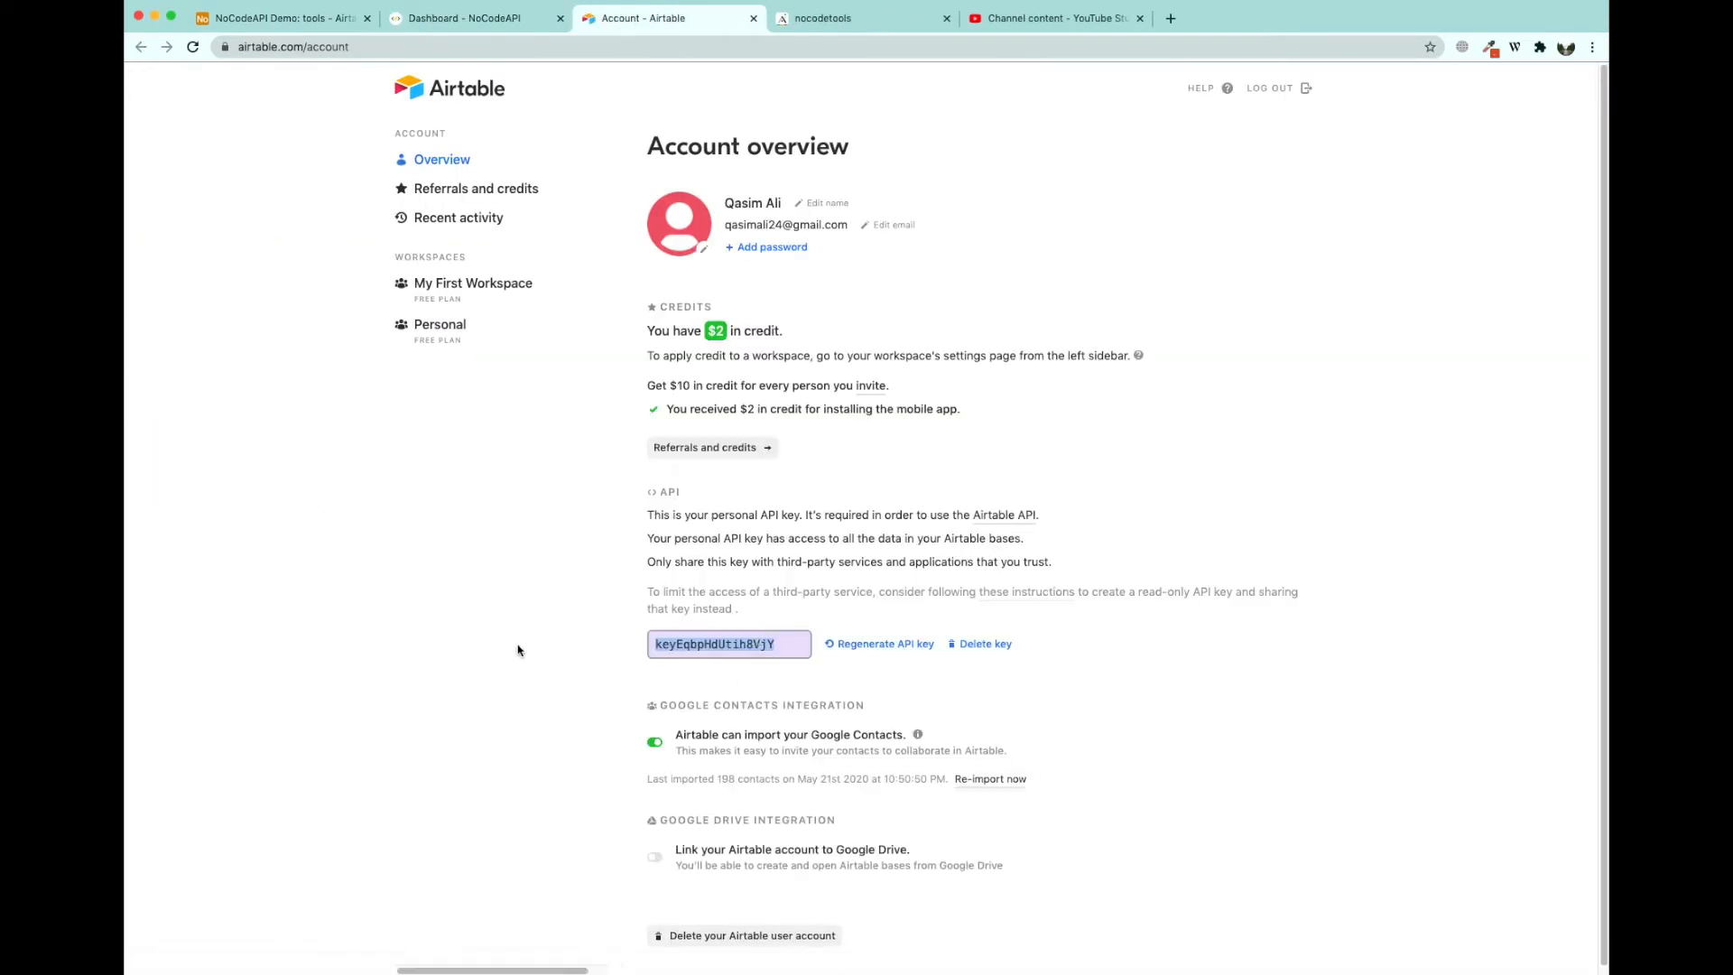
click(298, 18)
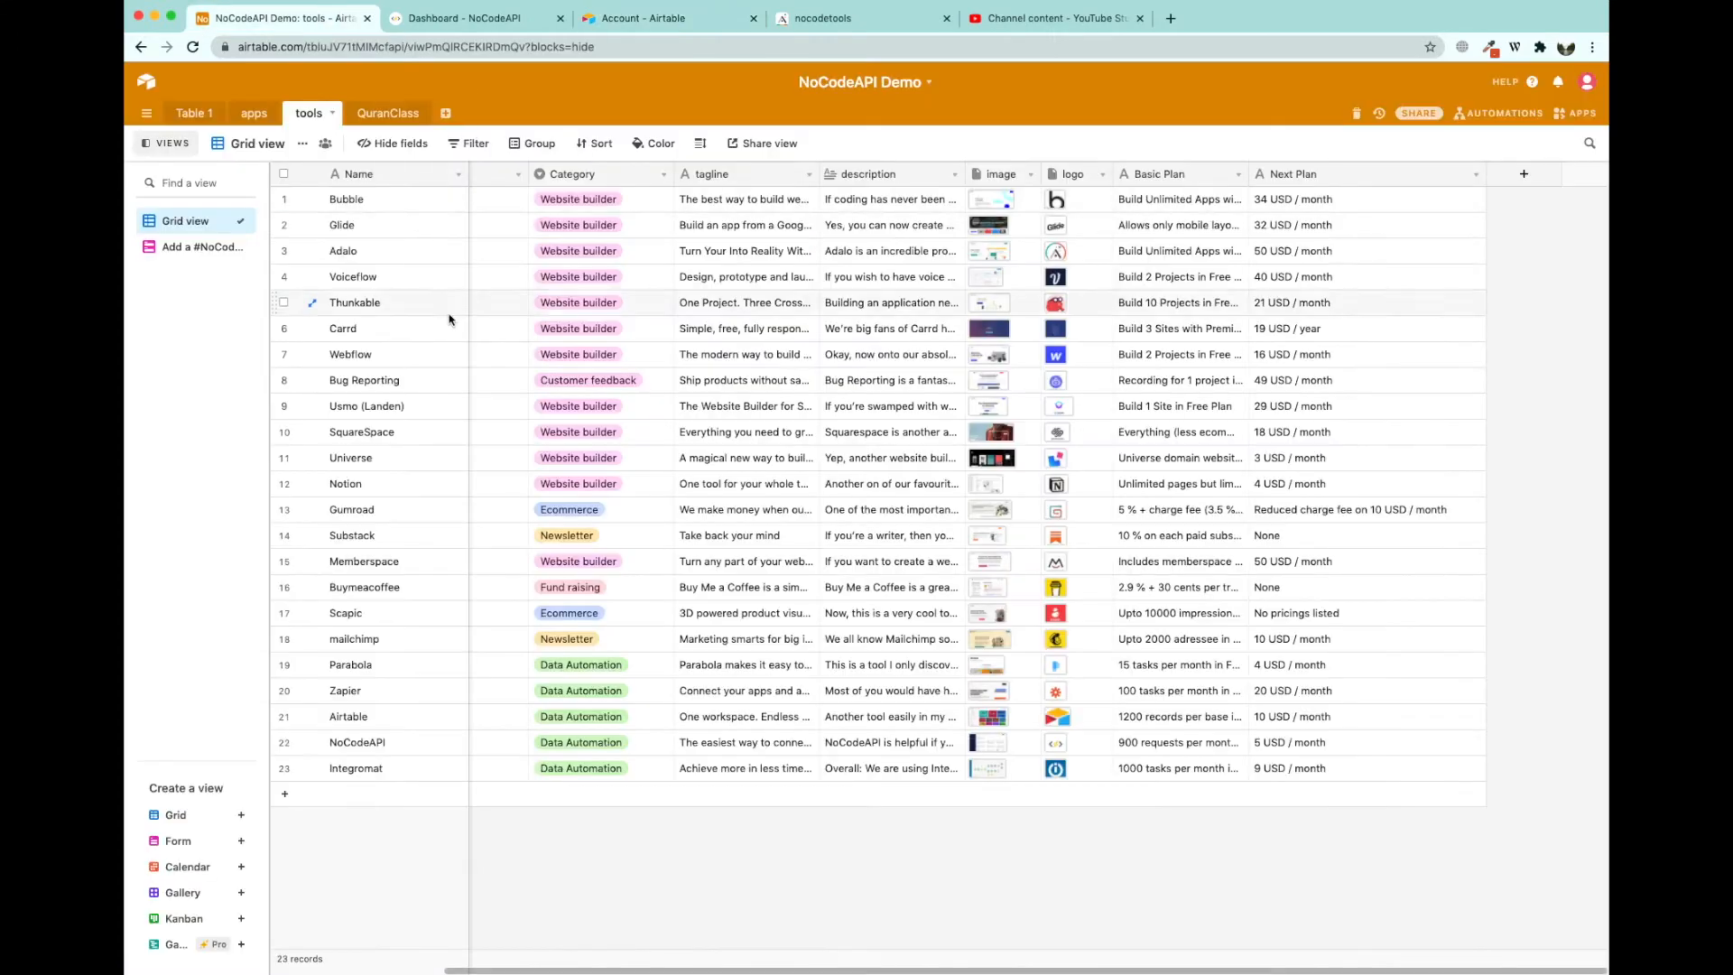
click(460, 18)
click(296, 260)
key(super+v)
- Clear the prefilled Base Id and open the Airtable API documentation of the NoCodeAPI Demo base
click(341, 350)
key(super+a)
key(BackSpace)
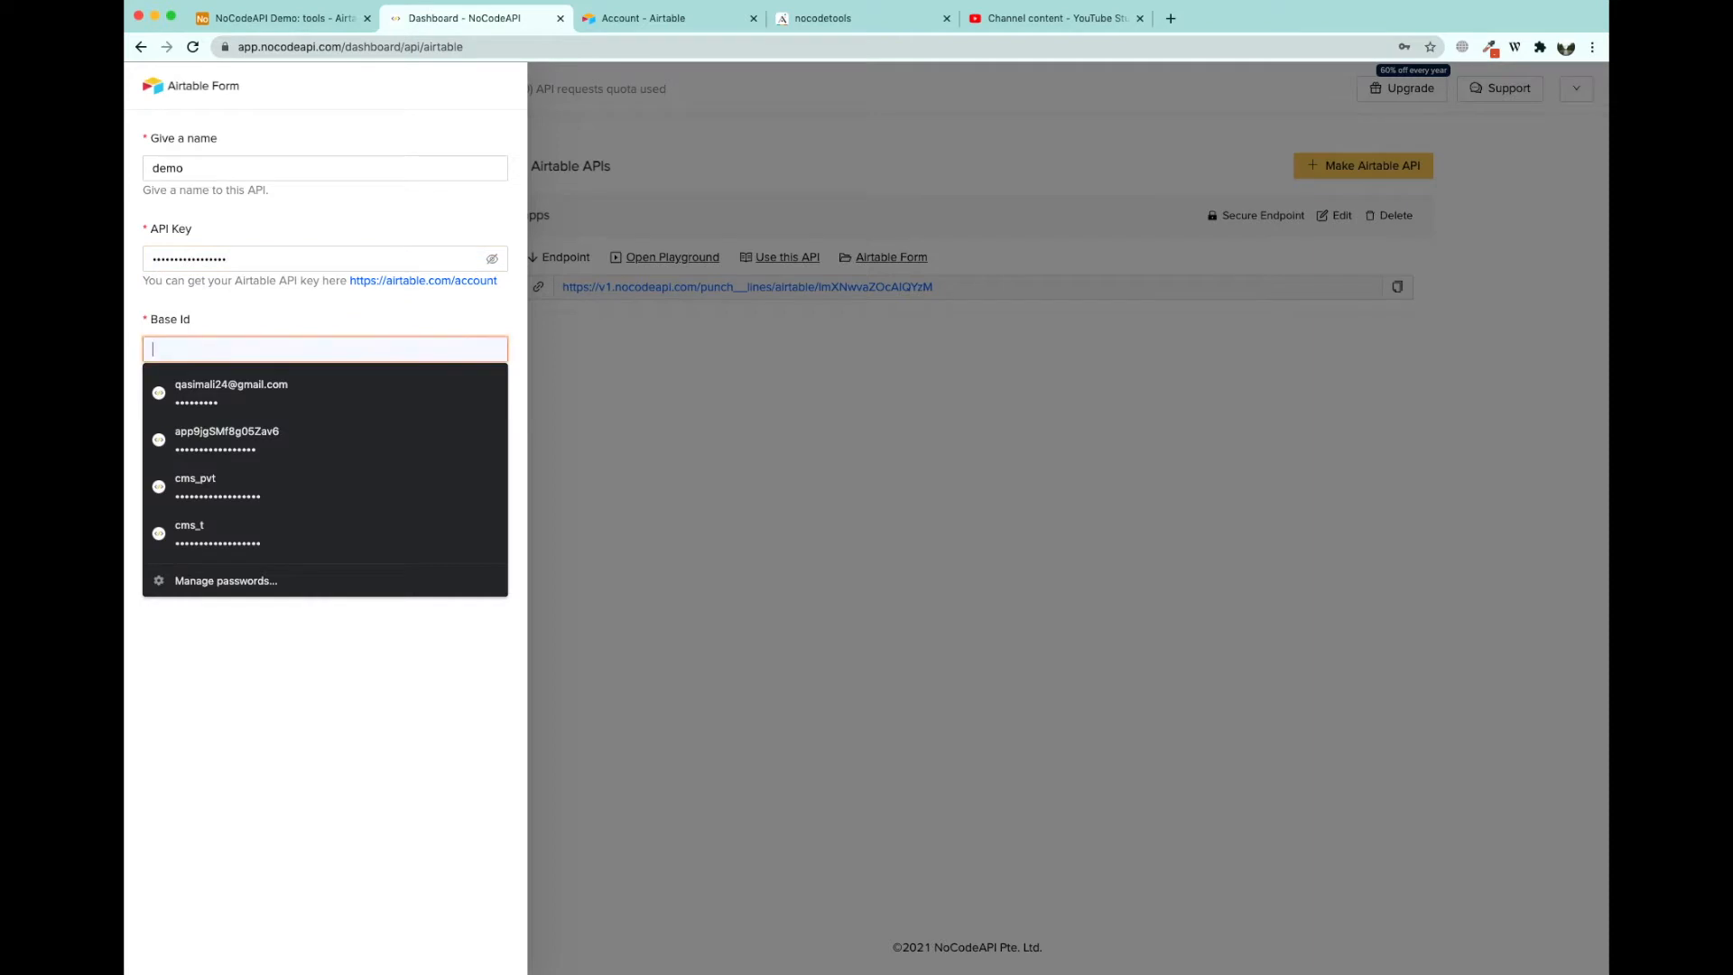
click(366, 323)
super+click(272, 393)
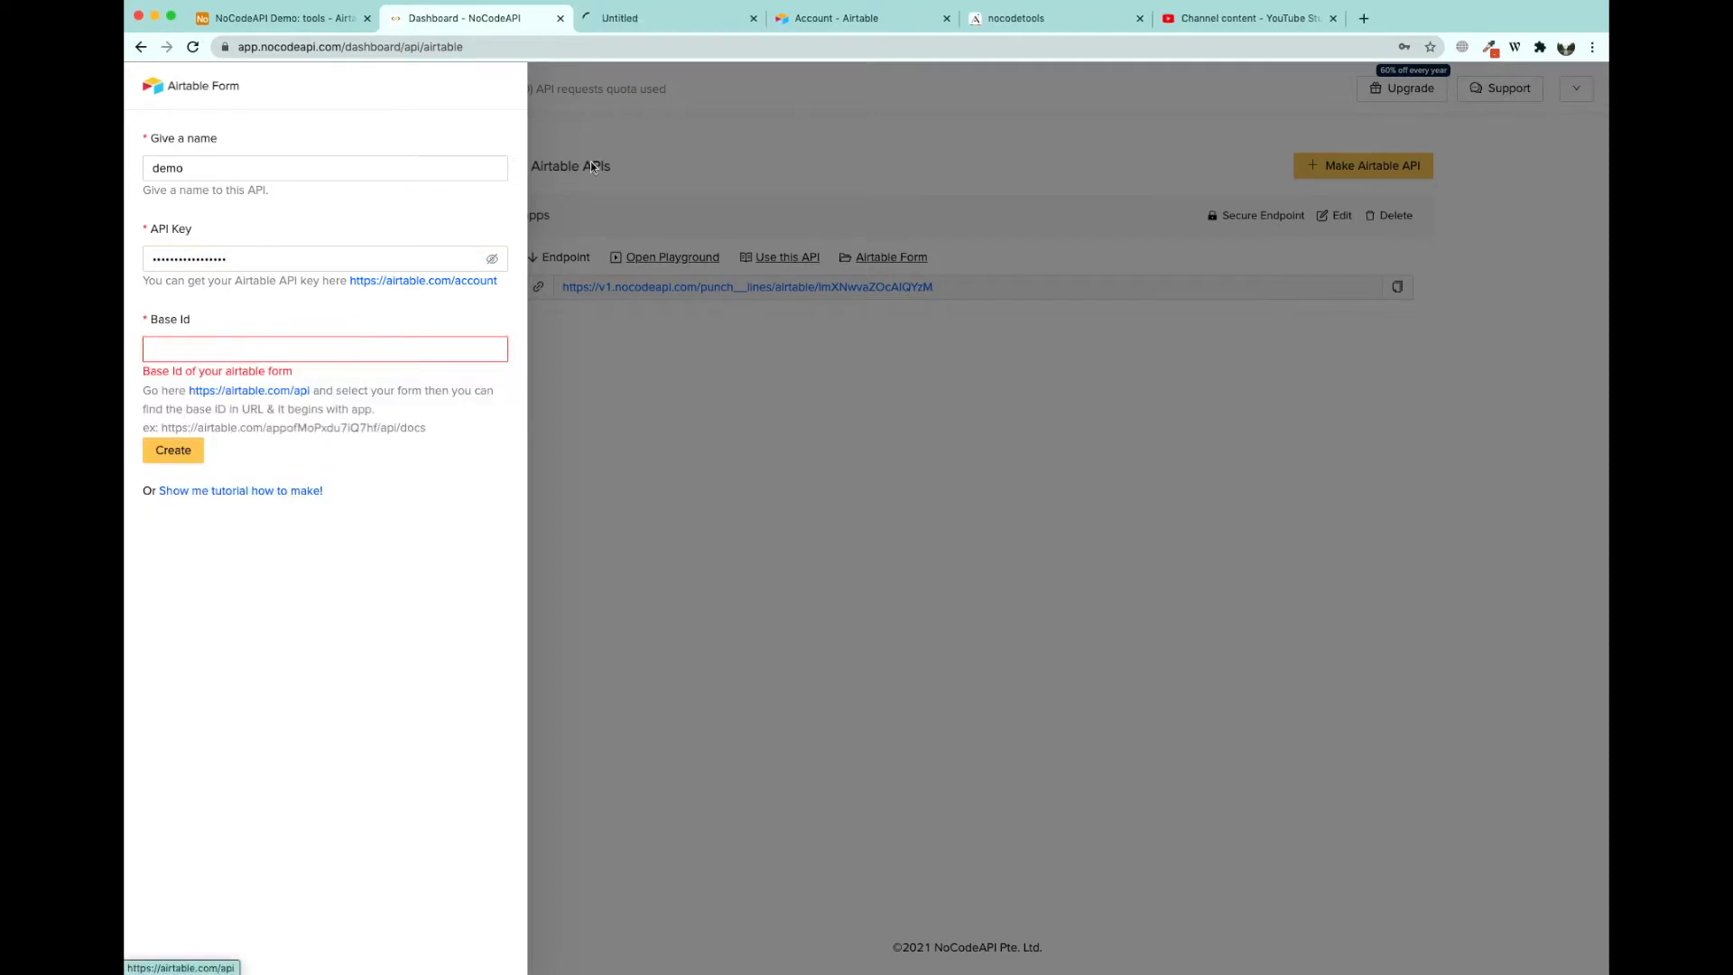
click(706, 24)
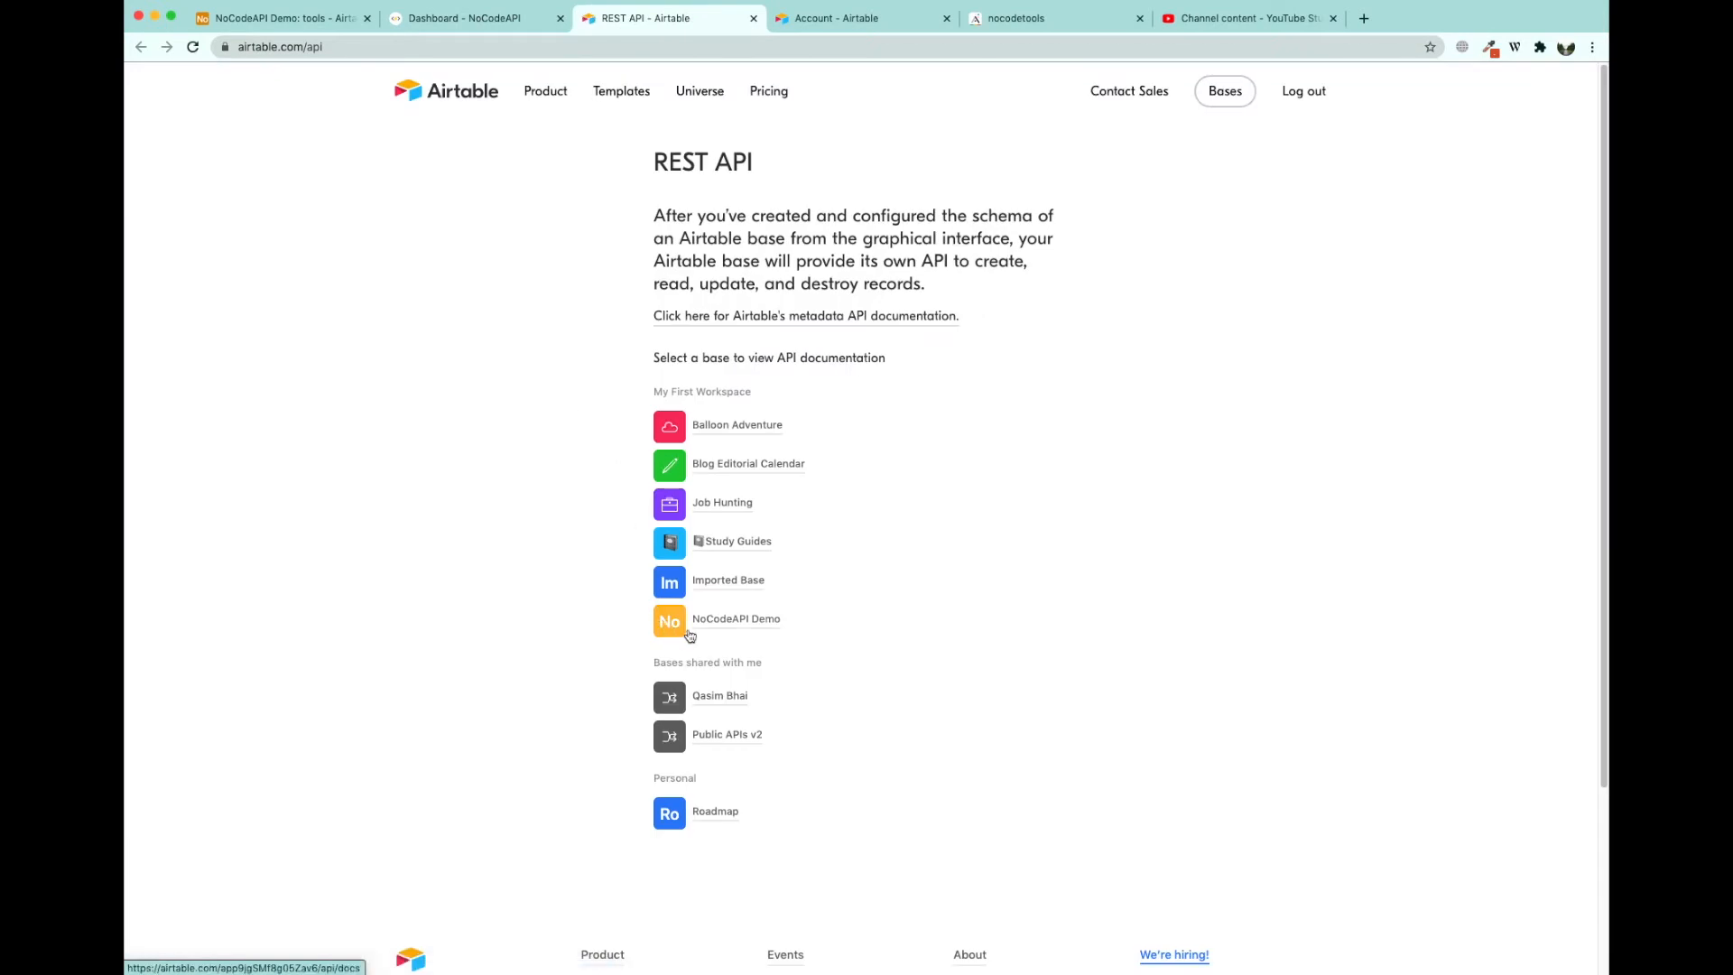
drag(651, 163, 805, 180)
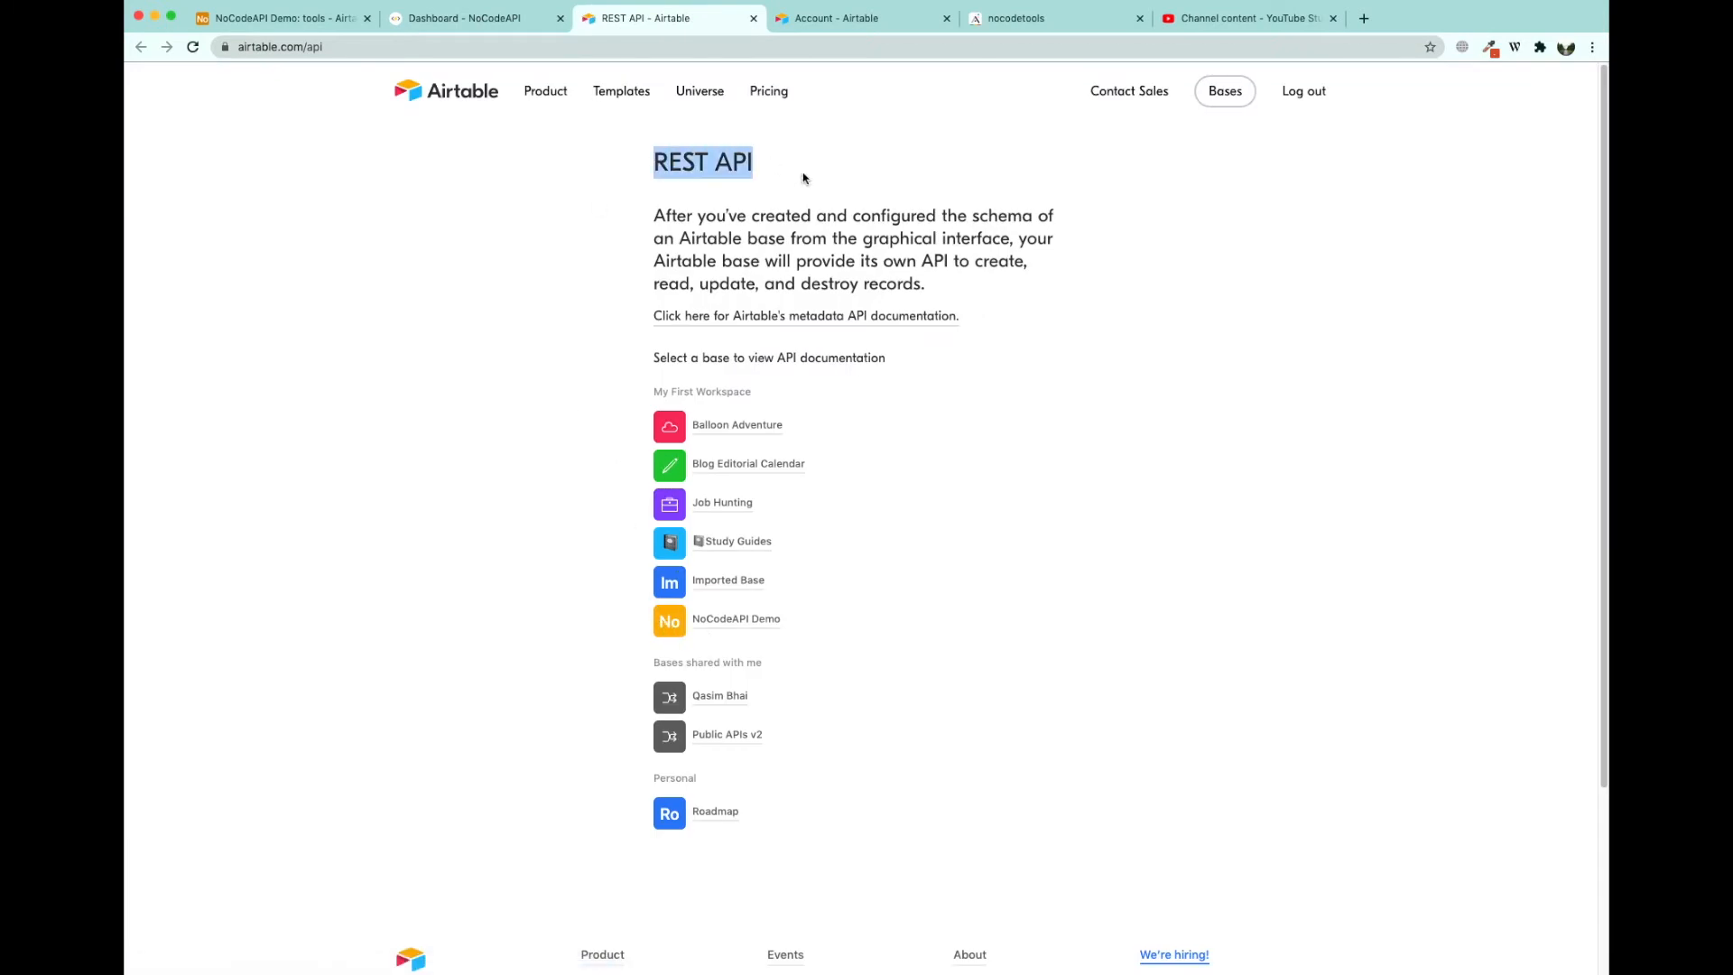
click(731, 621)
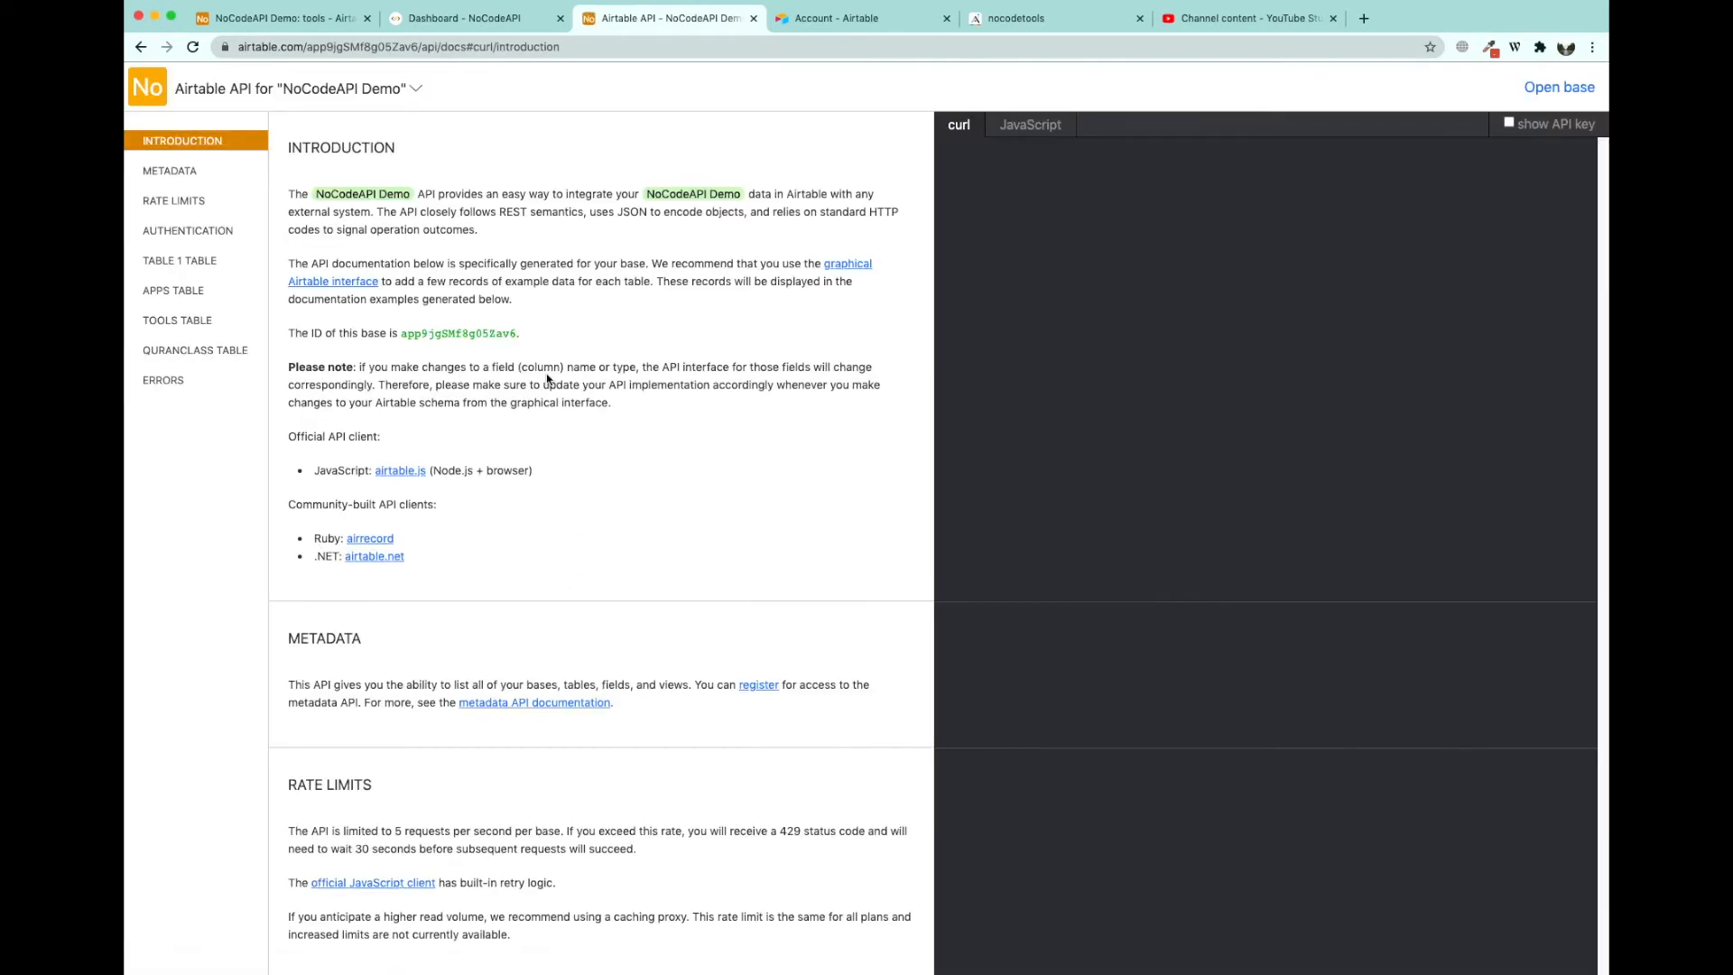
- Copy the base ID from the documentation into the Base Id field and create the API, declining the password update
double_click(442, 333)
key(ctrl+c)
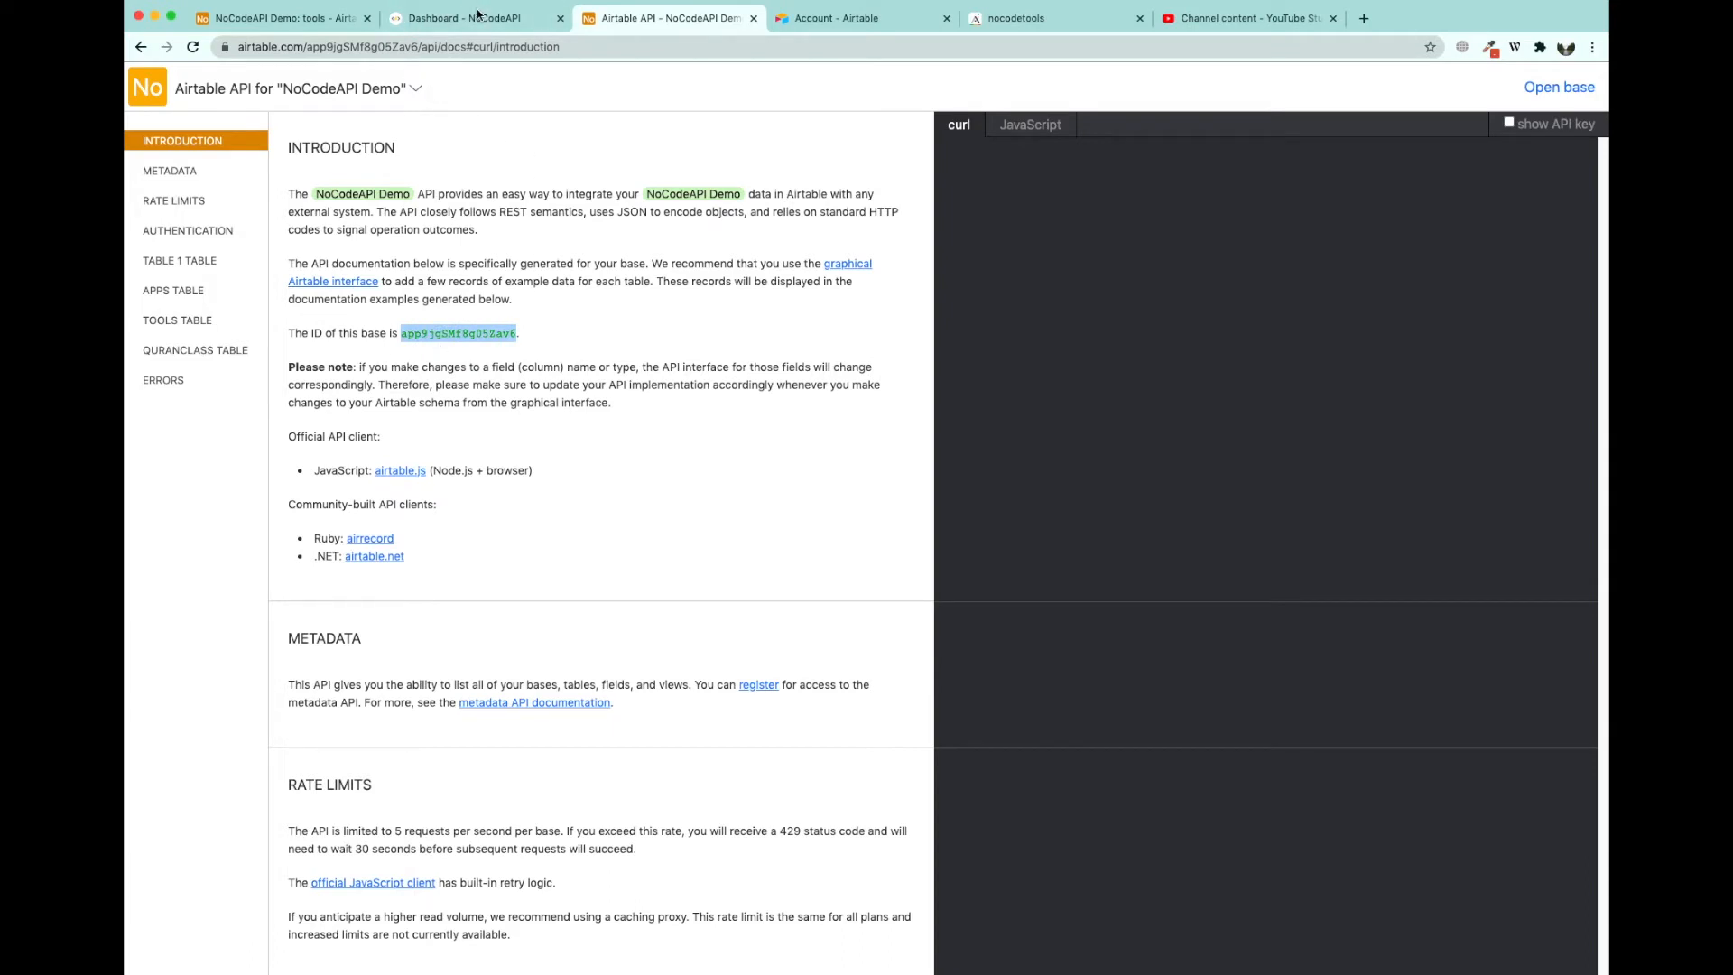
click(424, 18)
click(367, 339)
key(ctrl+v)
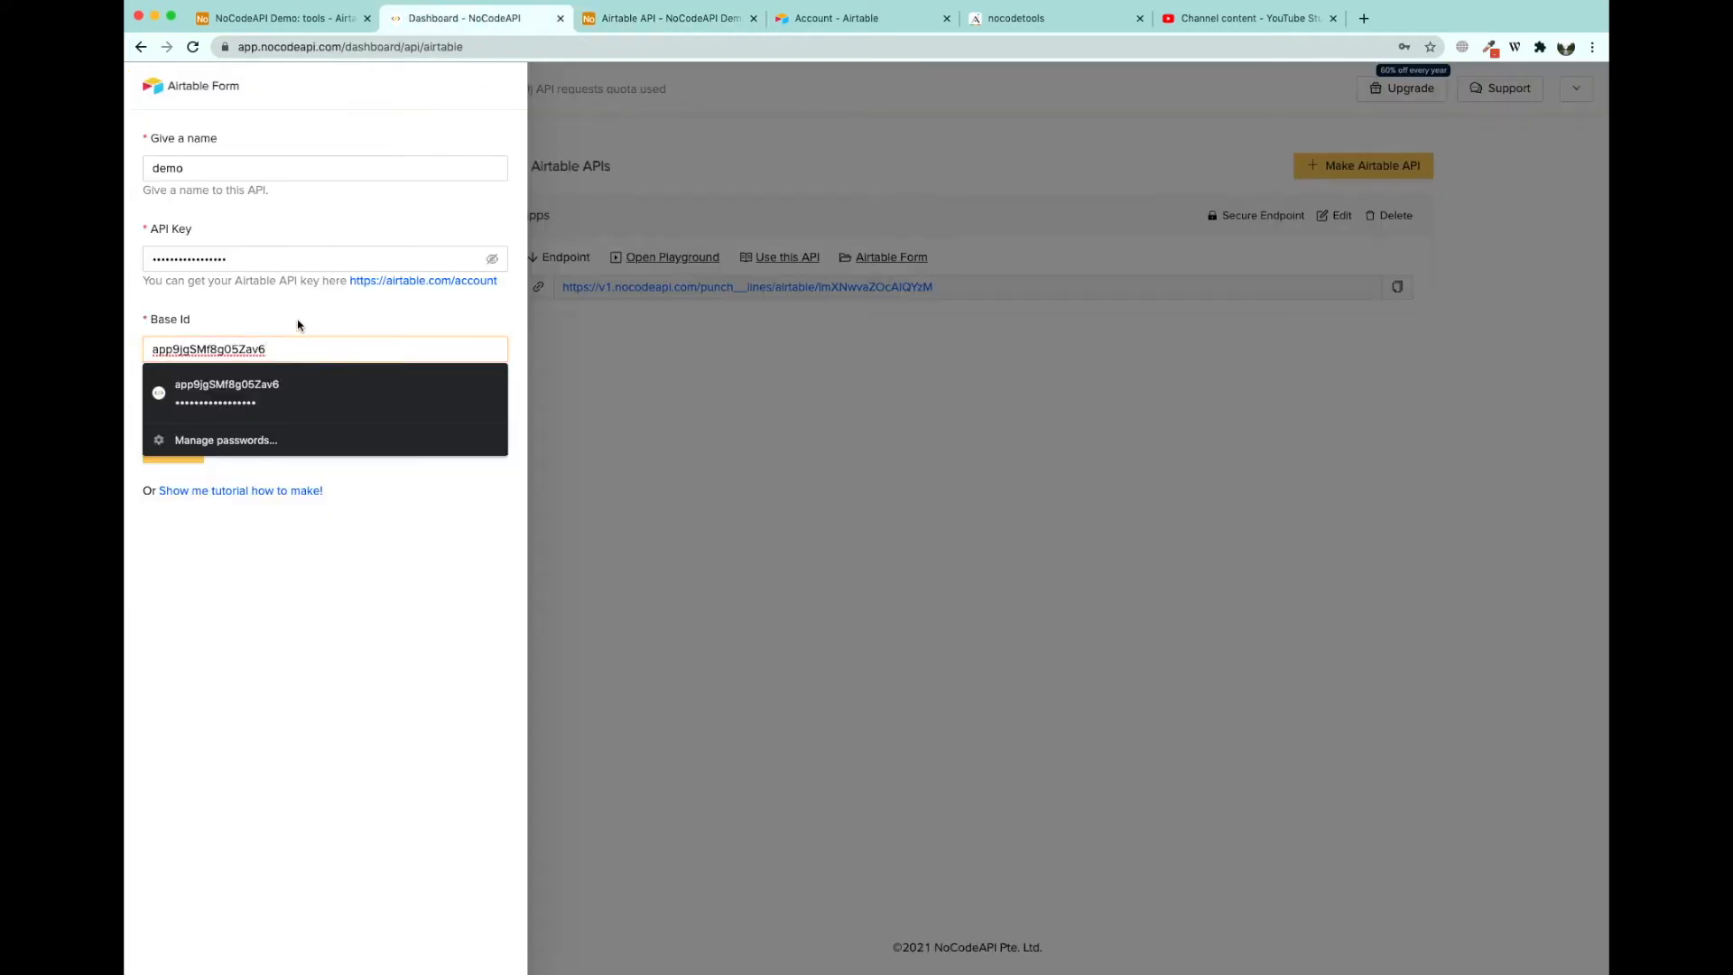
click(181, 455)
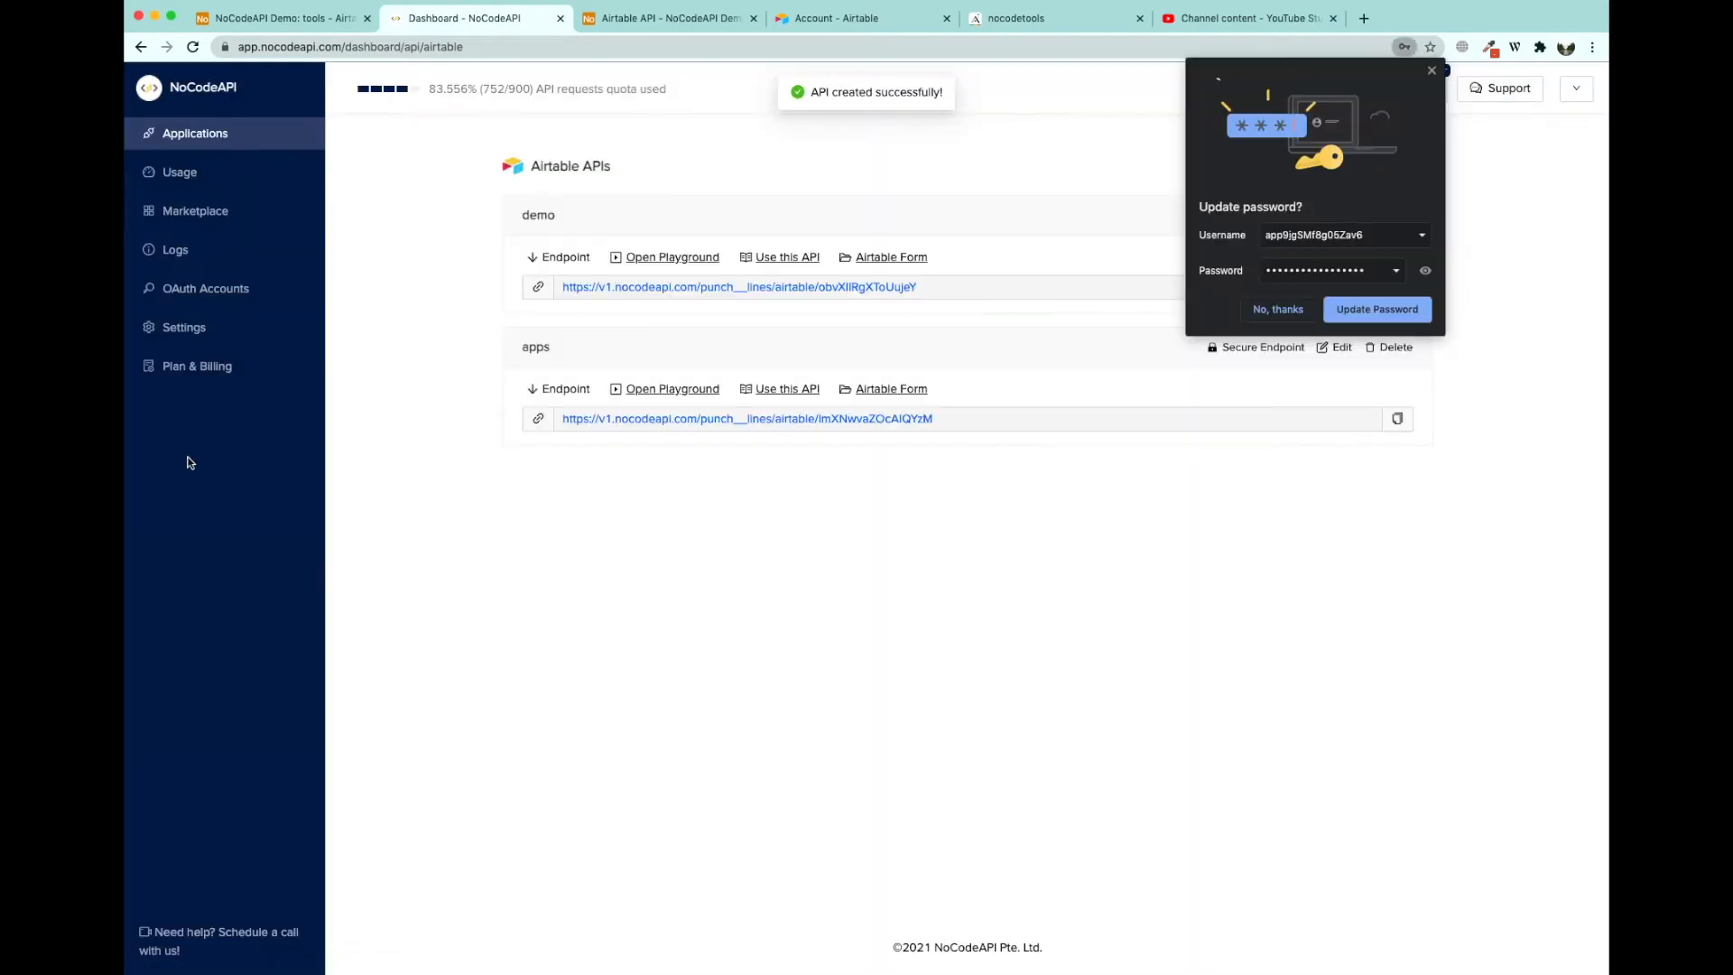
click(1275, 312)
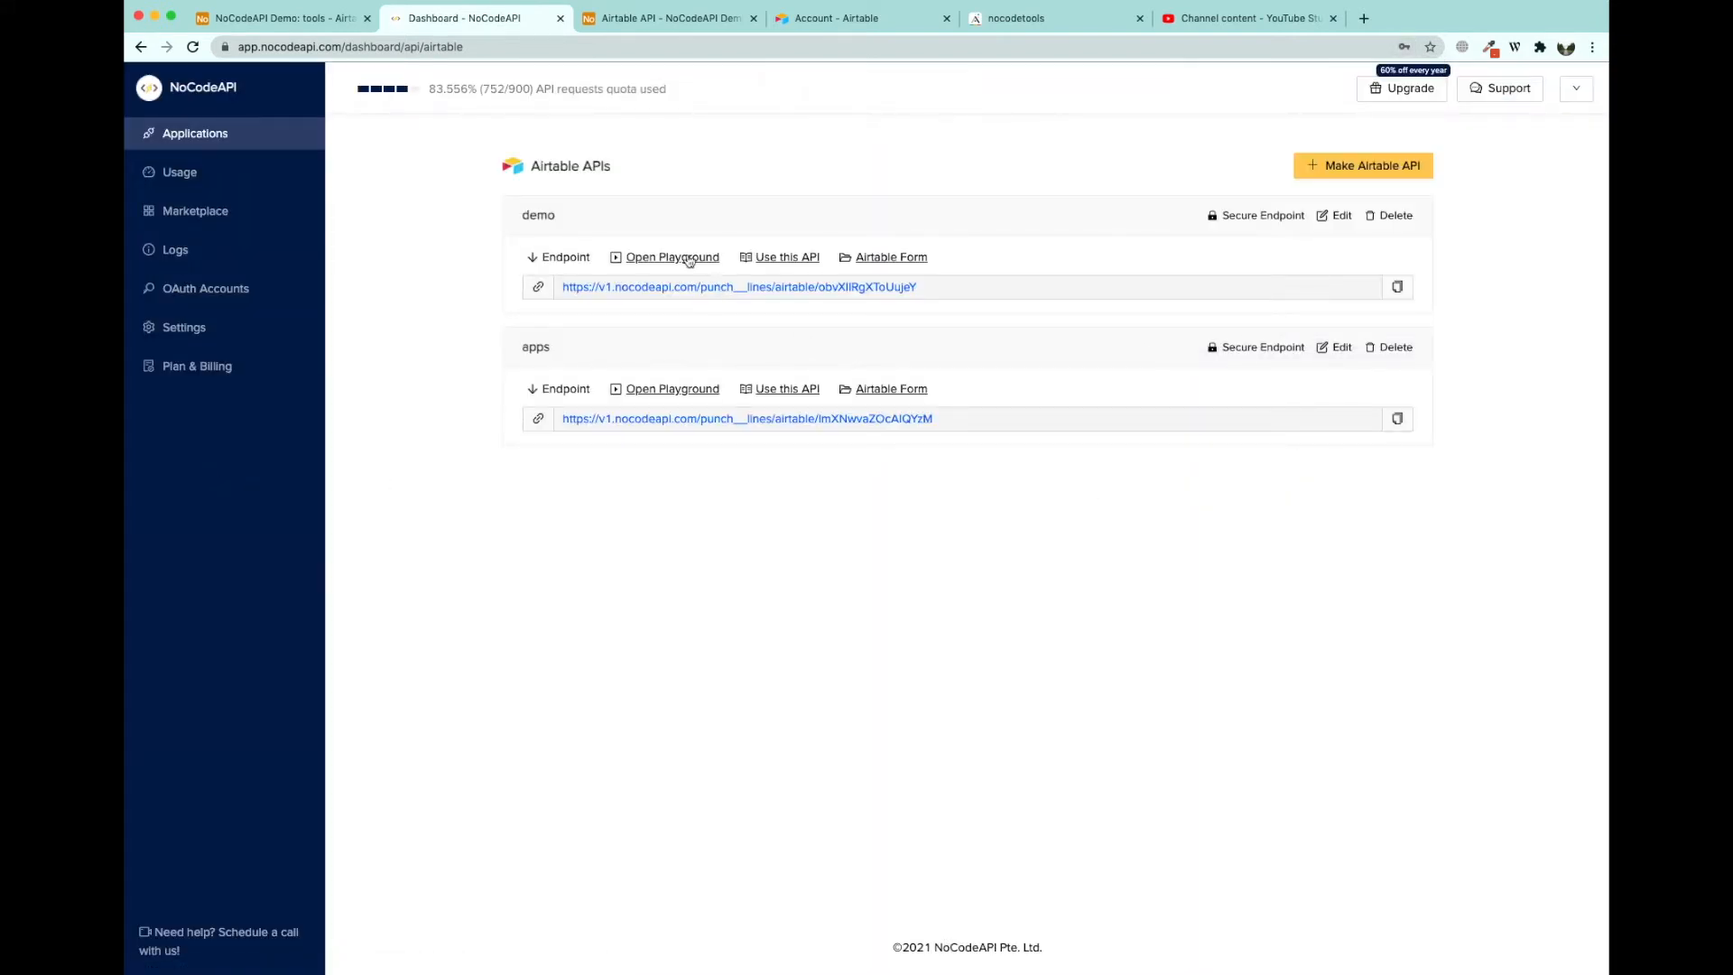
- Open the demo API's playground and make the Get Records request's parameters editable
click(687, 260)
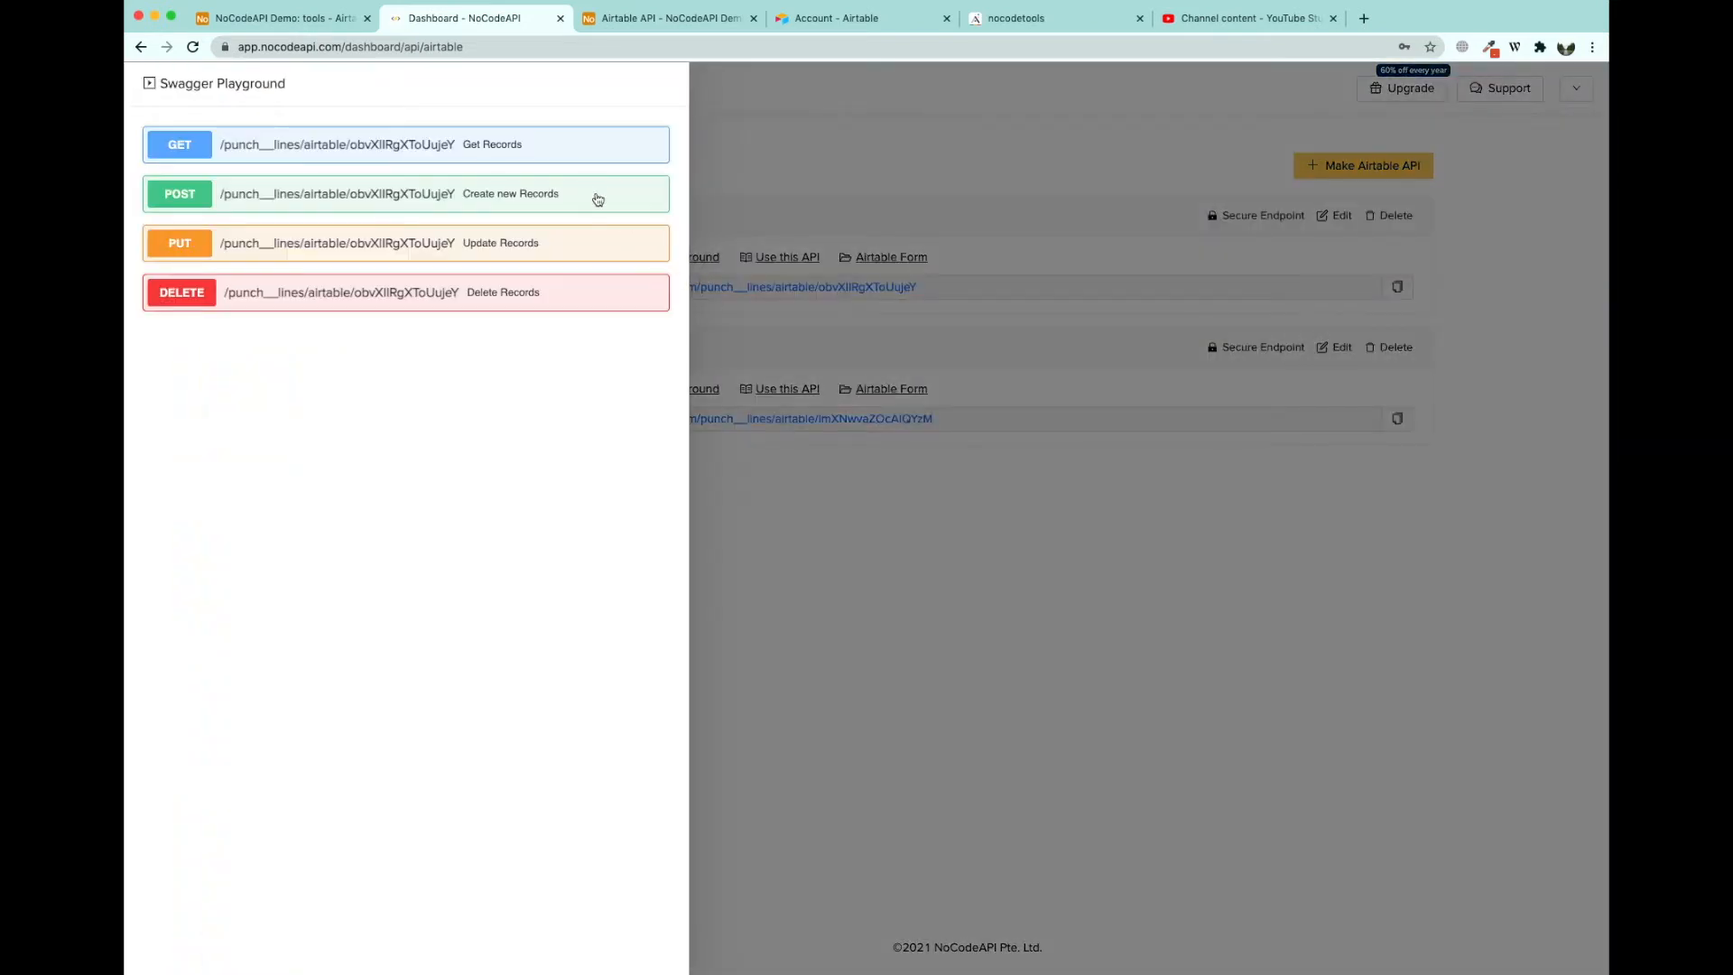
click(488, 144)
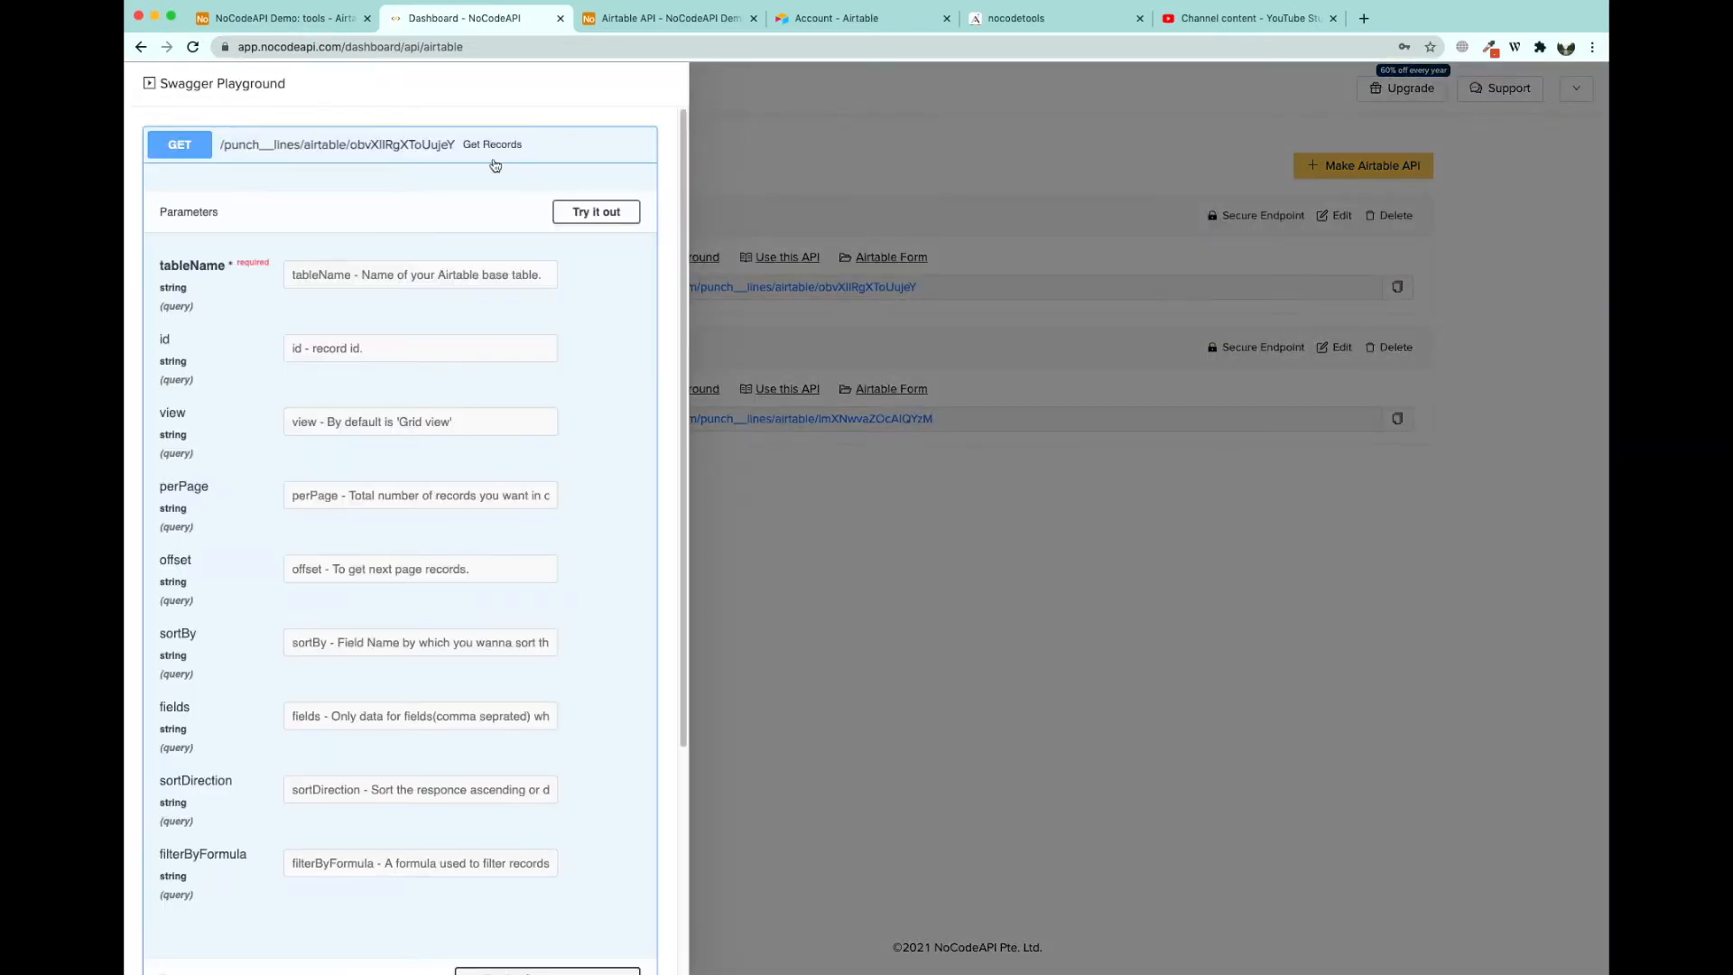
click(598, 213)
click(460, 274)
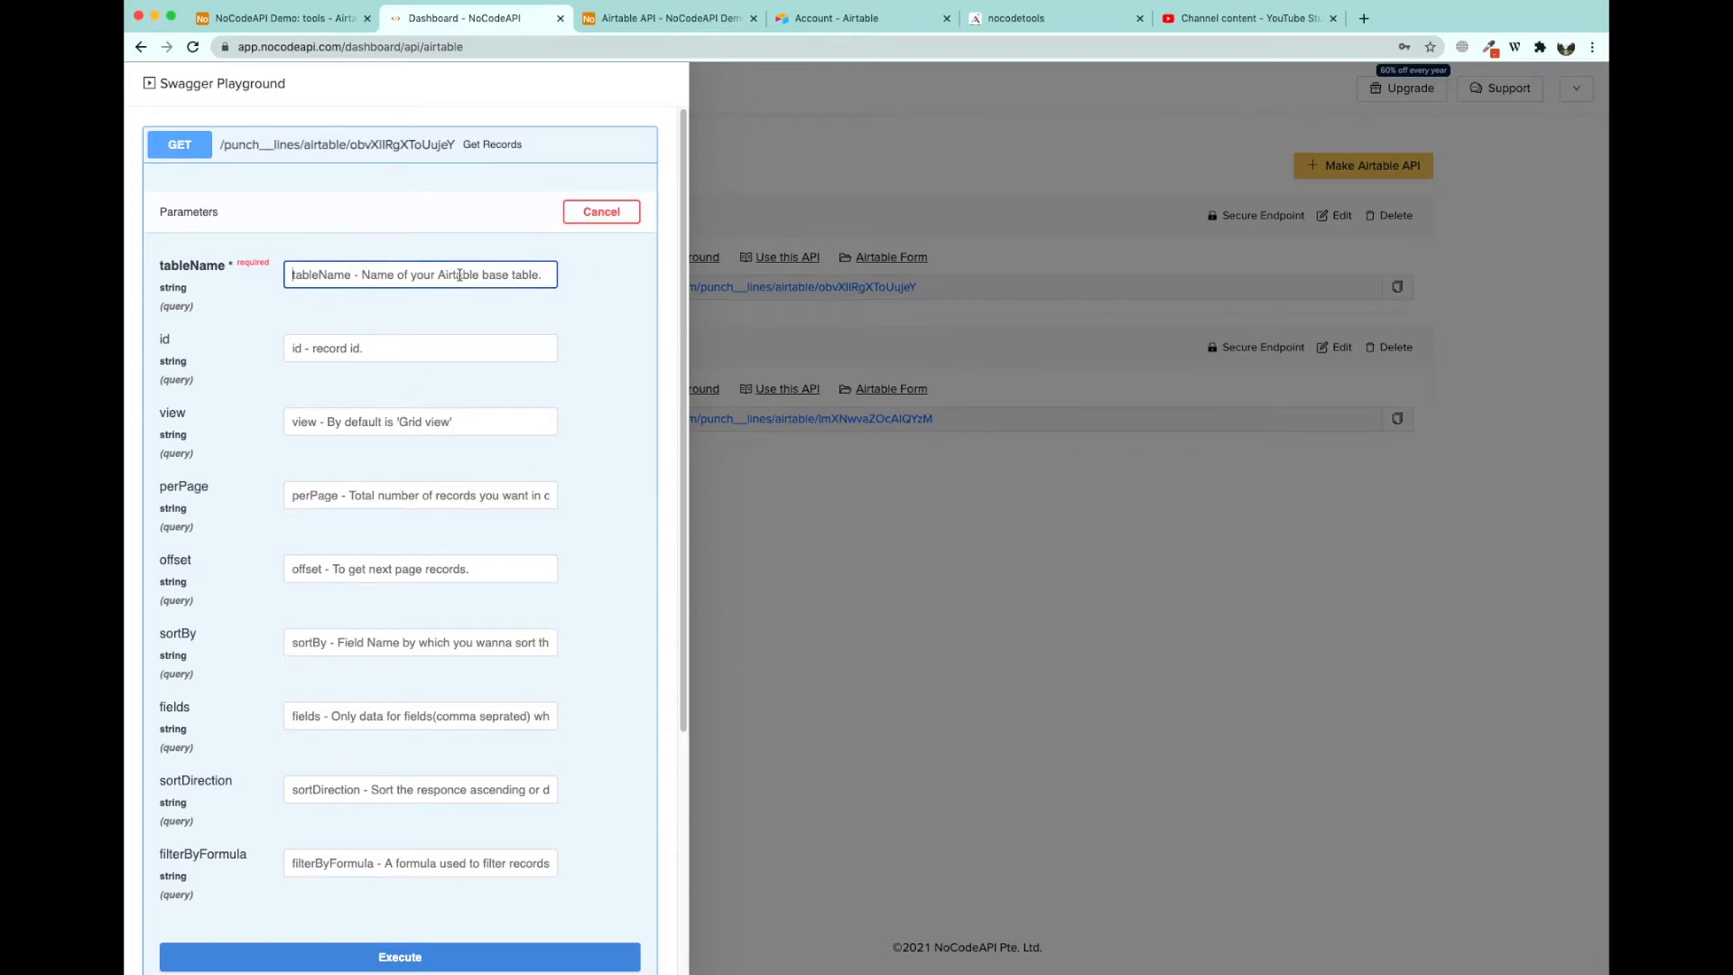
- Close the two extra Airtable pages, set the request's tableName to tools and execute it
click(754, 19)
click(754, 19)
click(339, 19)
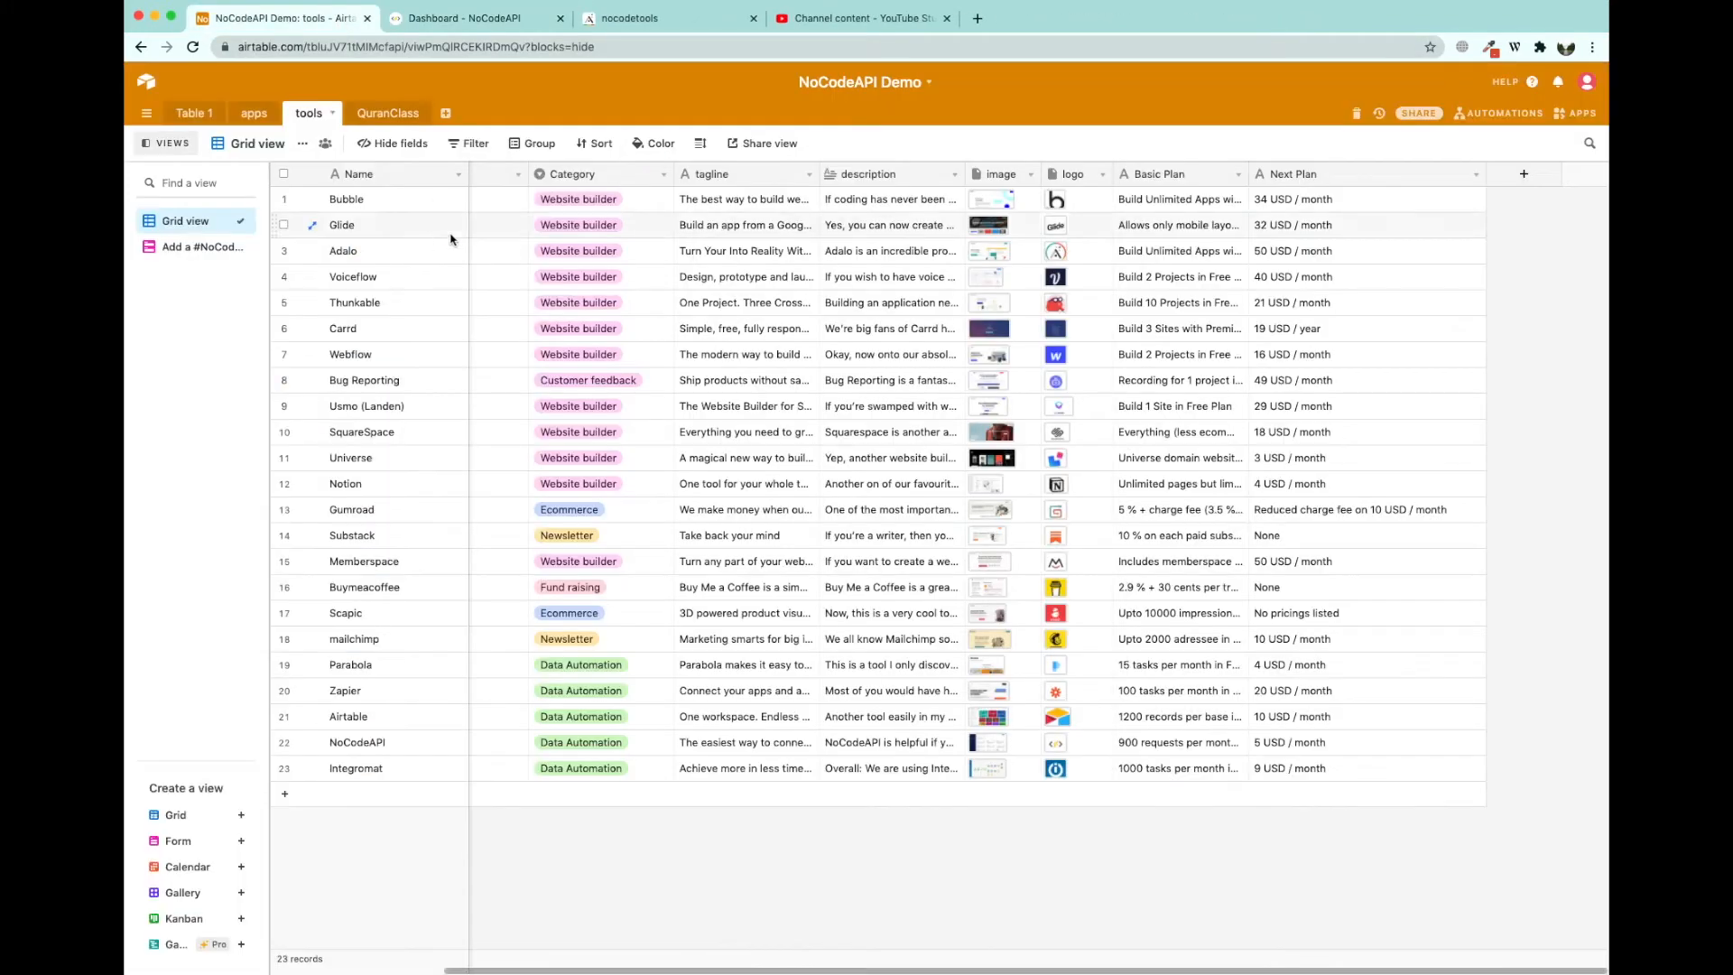
click(460, 18)
text(tools)
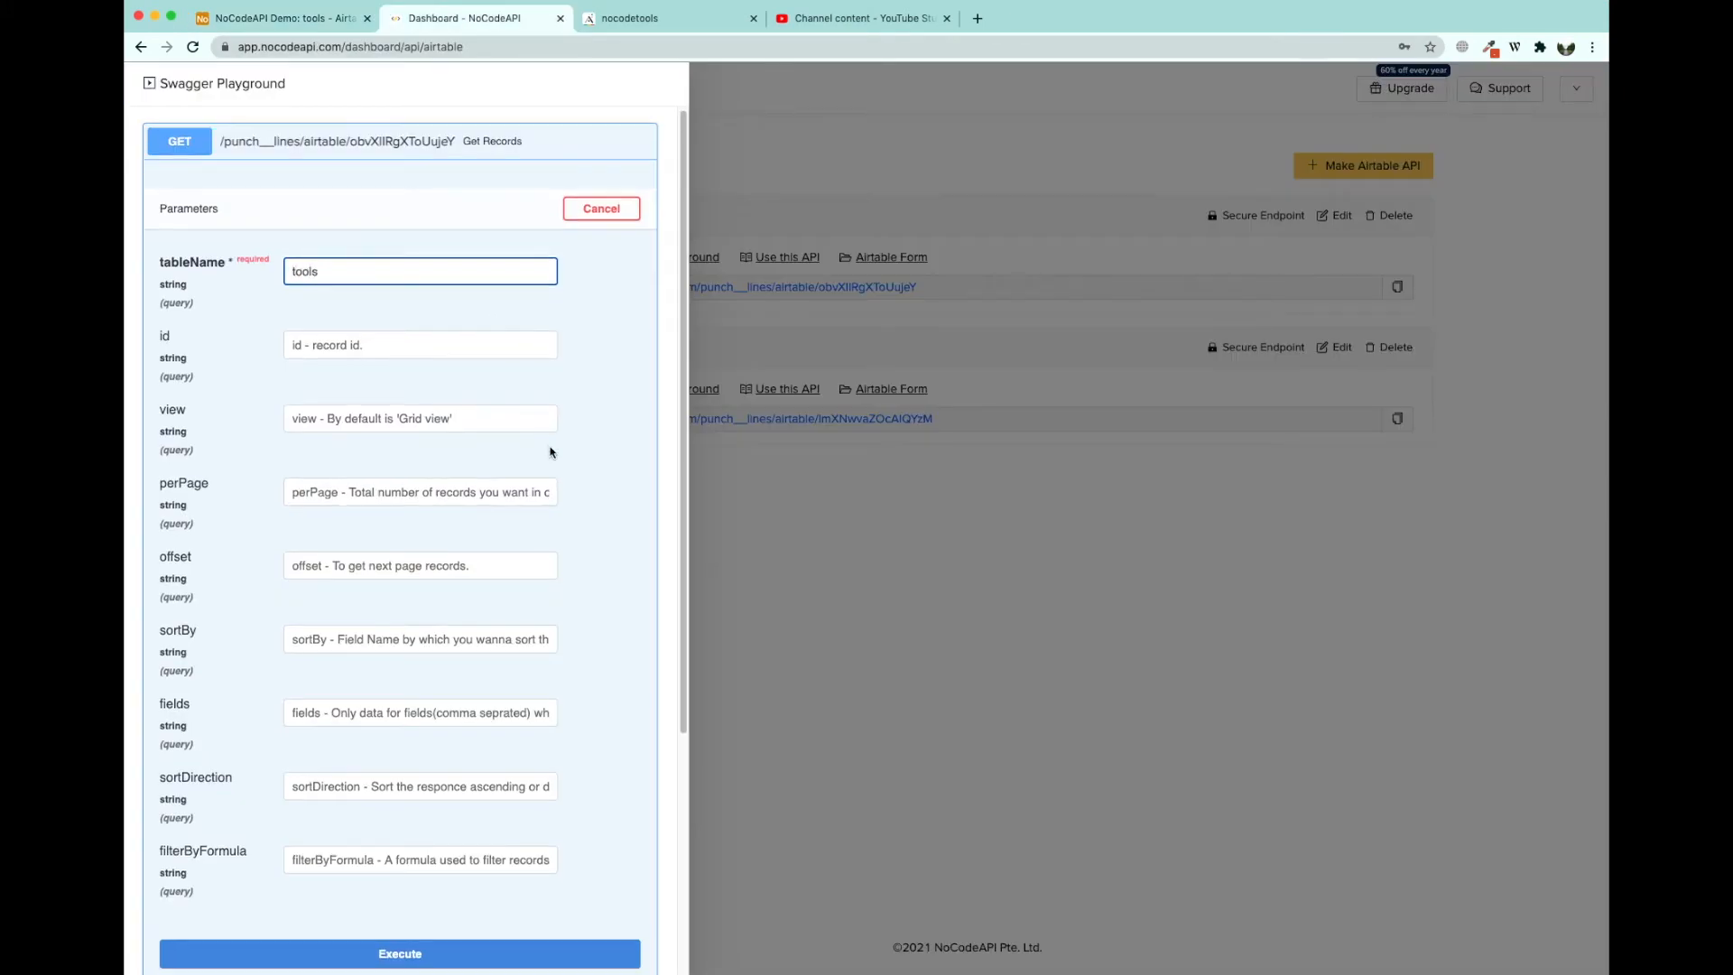
scroll(545, 451, down, 5)
click(474, 625)
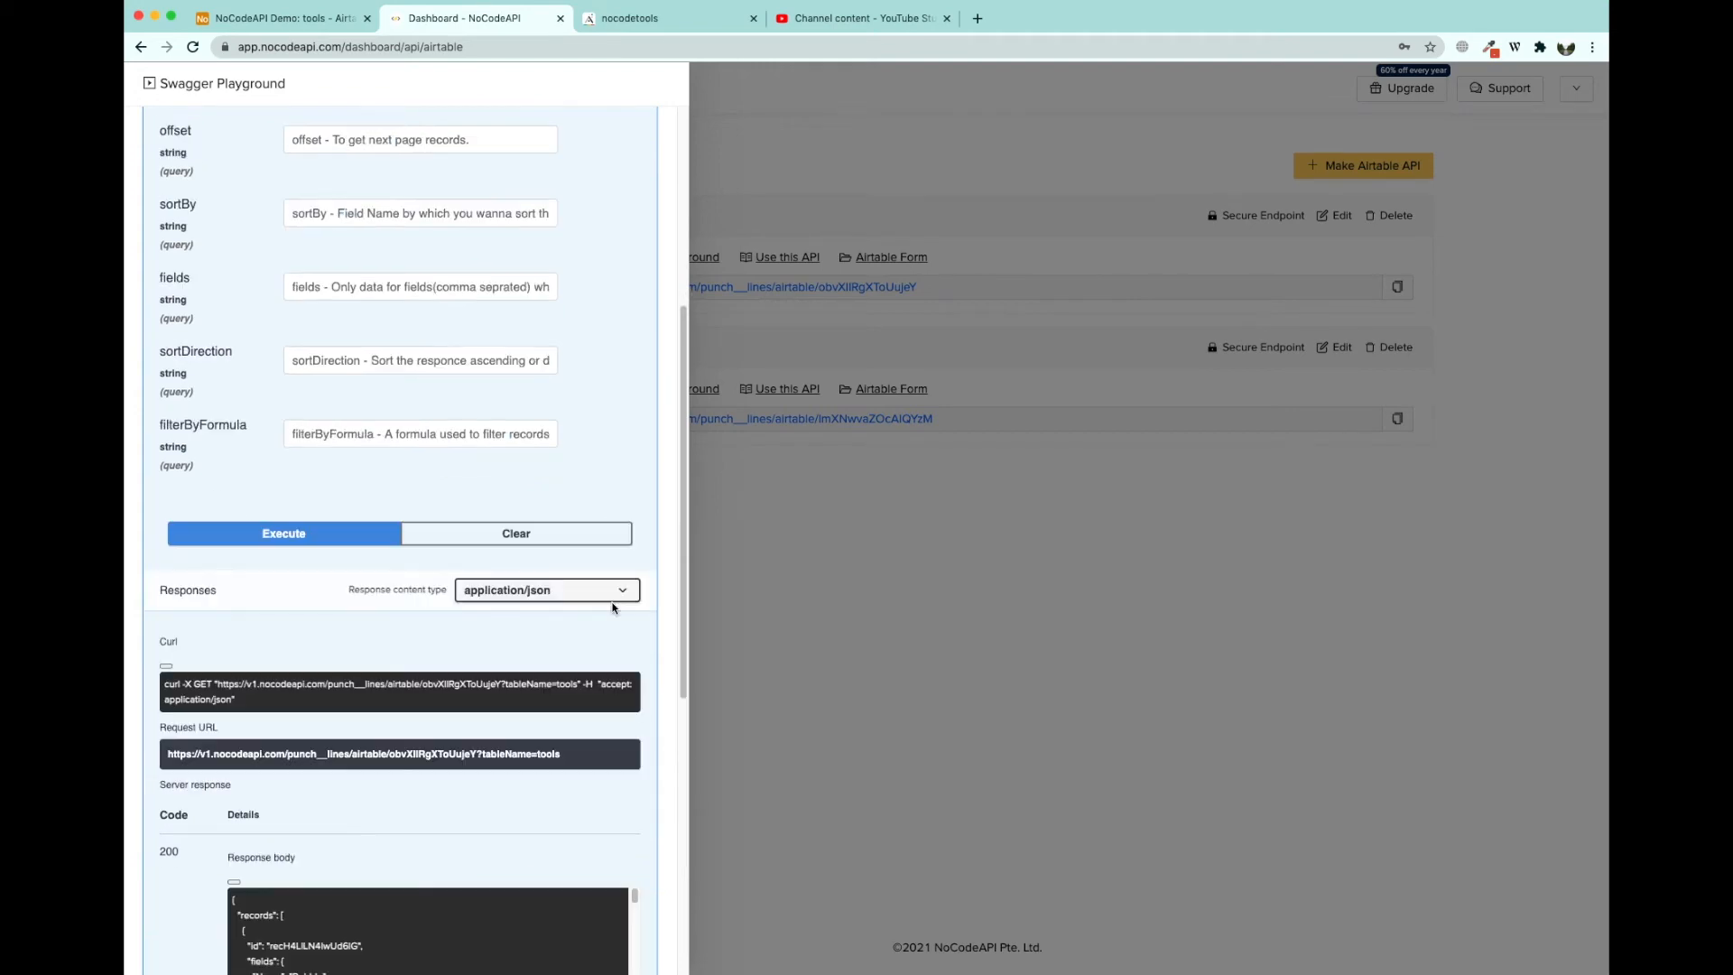
- Examine the response body's records and the request URL of the Get Records call
scroll(402, 637, down, 6)
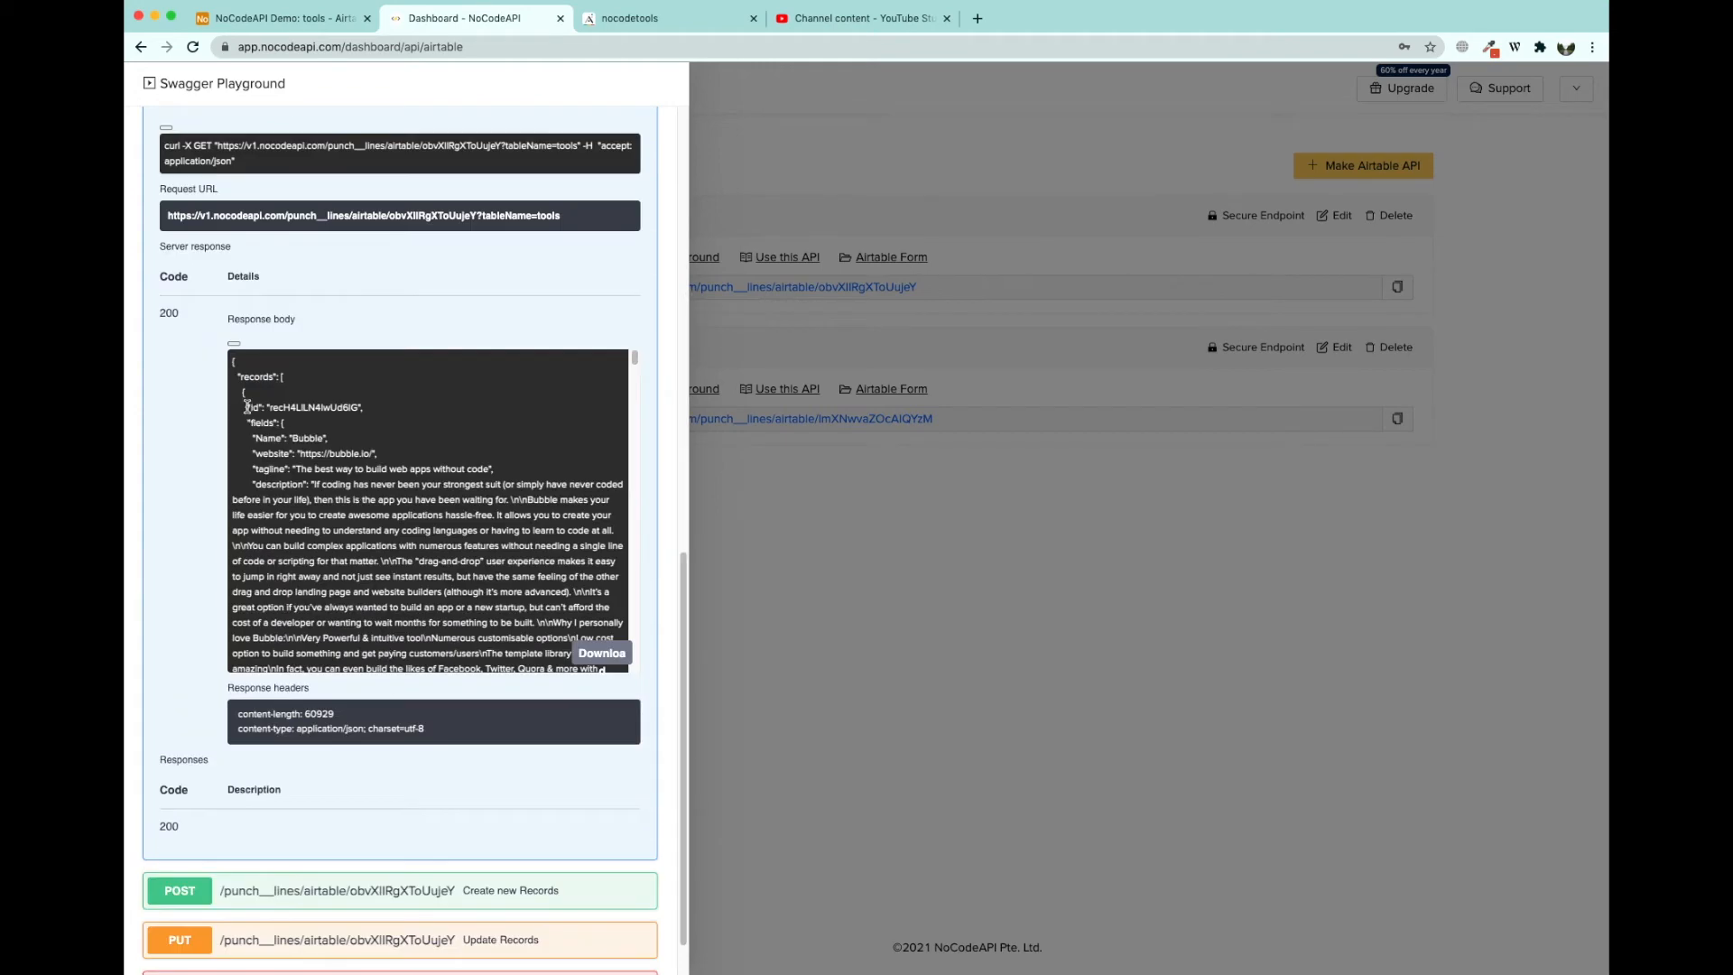
mouse_move(273, 379)
mouse_down()
mouse_move(266, 426)
mouse_move(244, 379)
mouse_up()
drag(173, 218, 561, 221)
- Switch to Adalo and start a new app with Desktop Web App as its platform
click(631, 27)
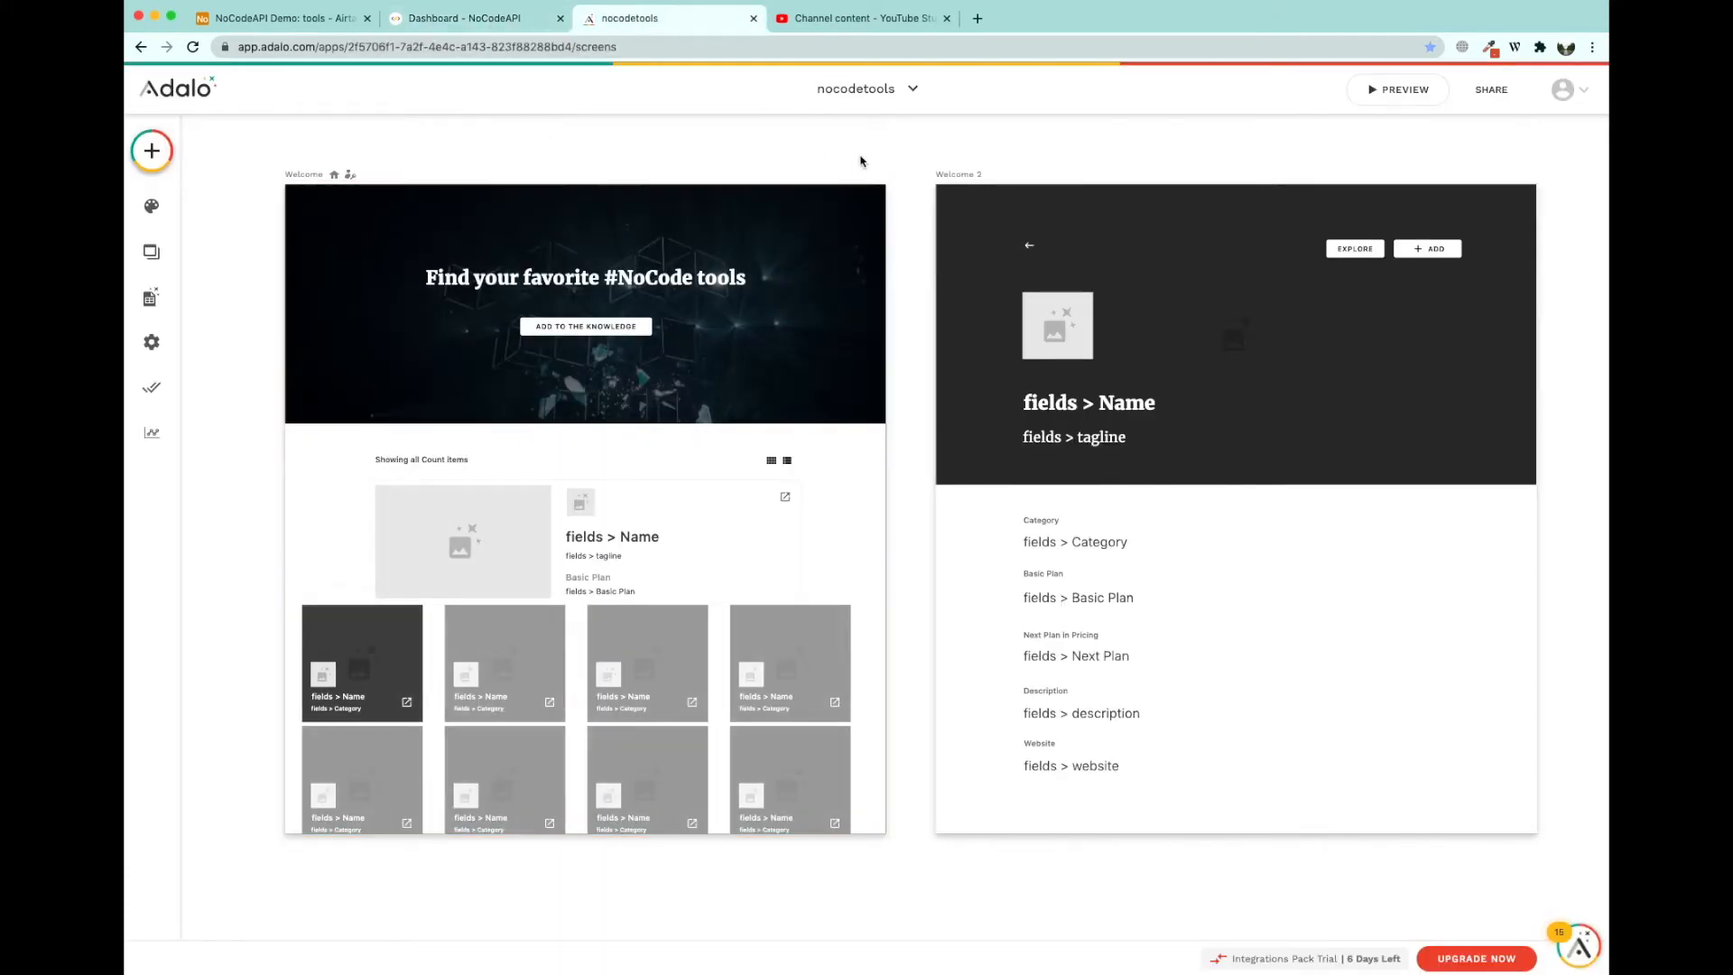
drag(237, 47, 357, 61)
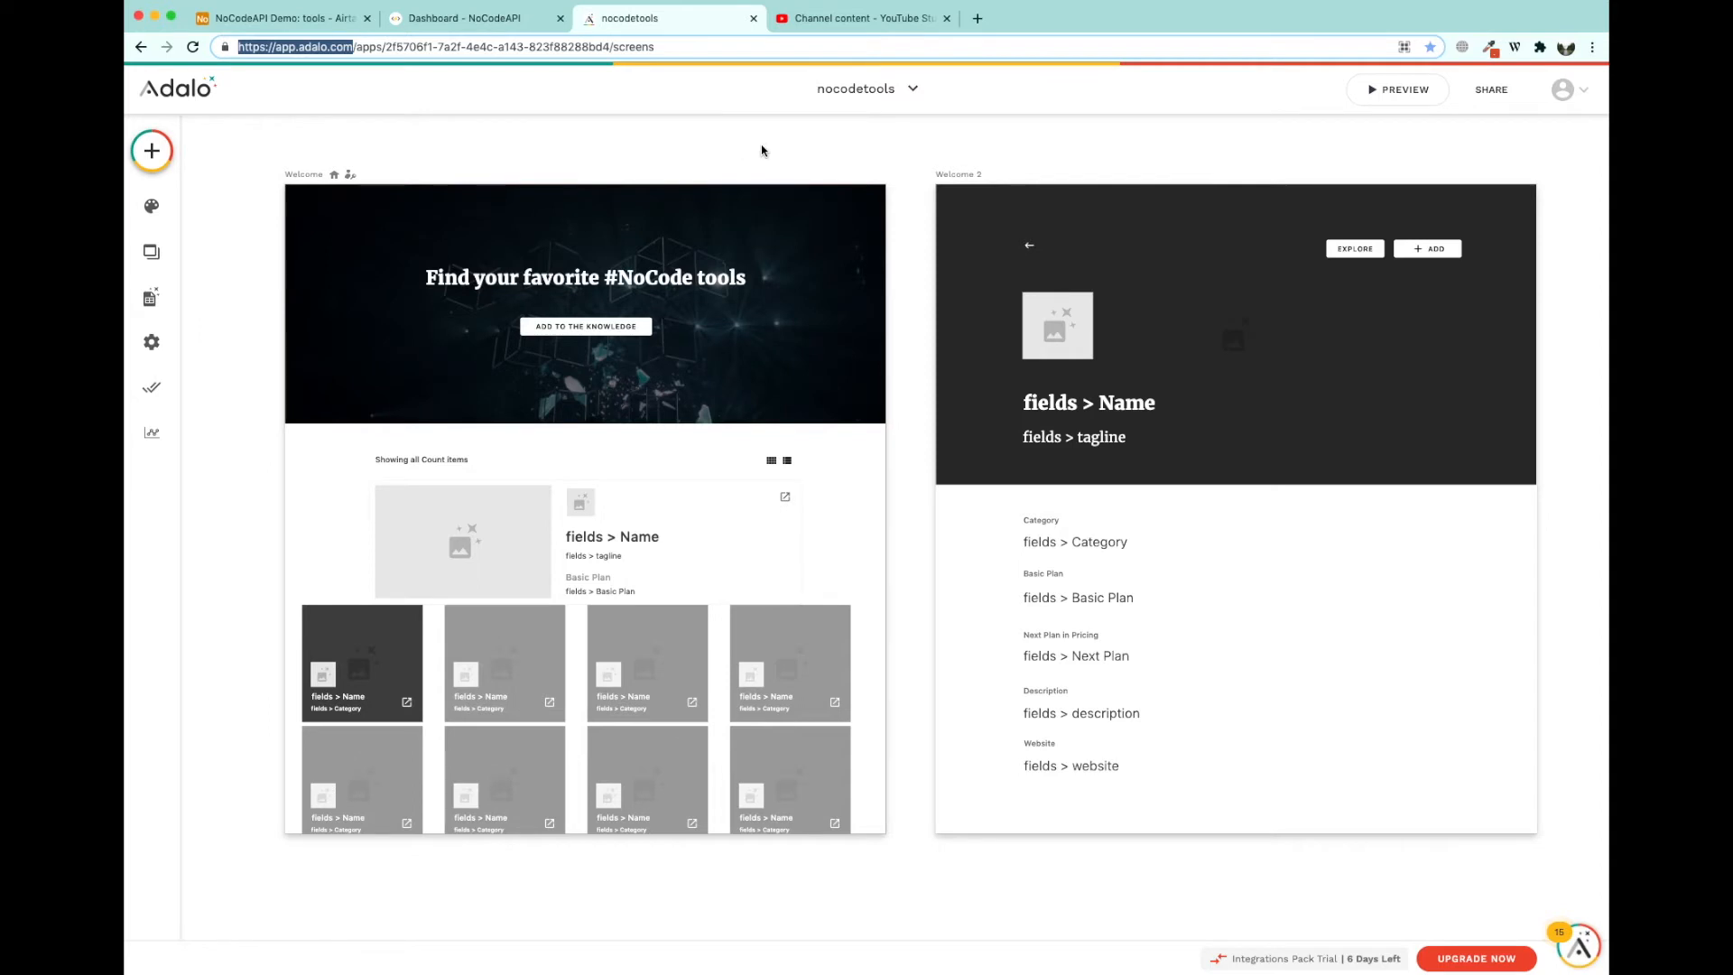
click(865, 90)
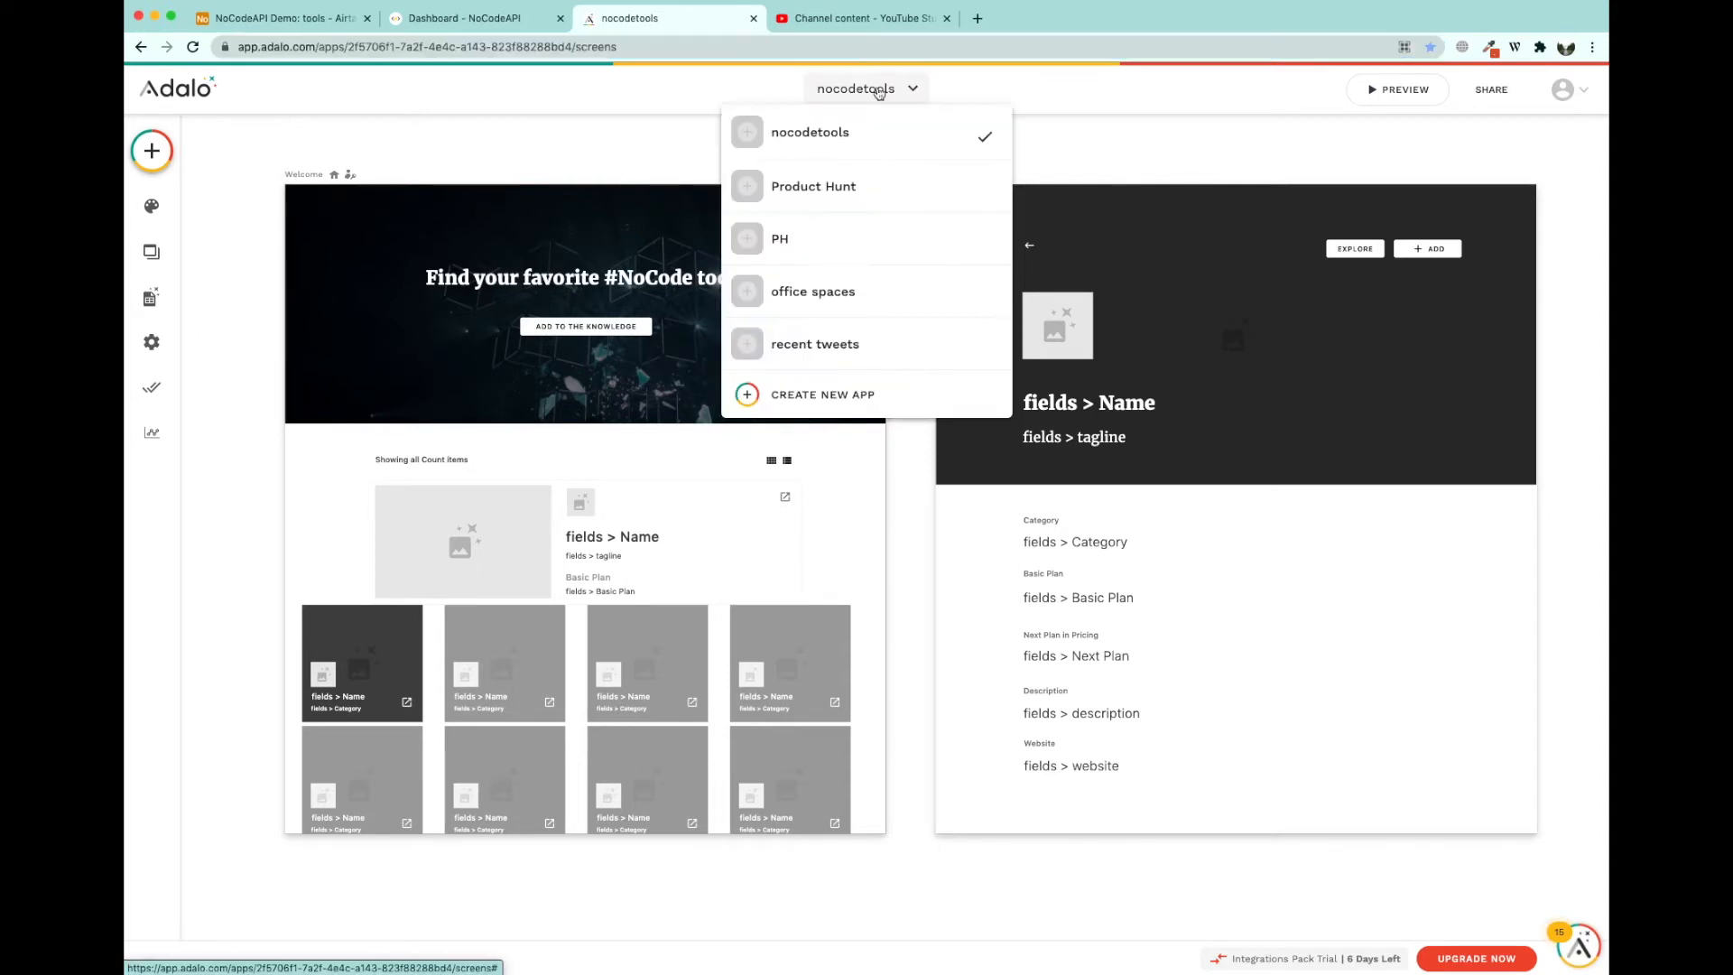
click(838, 397)
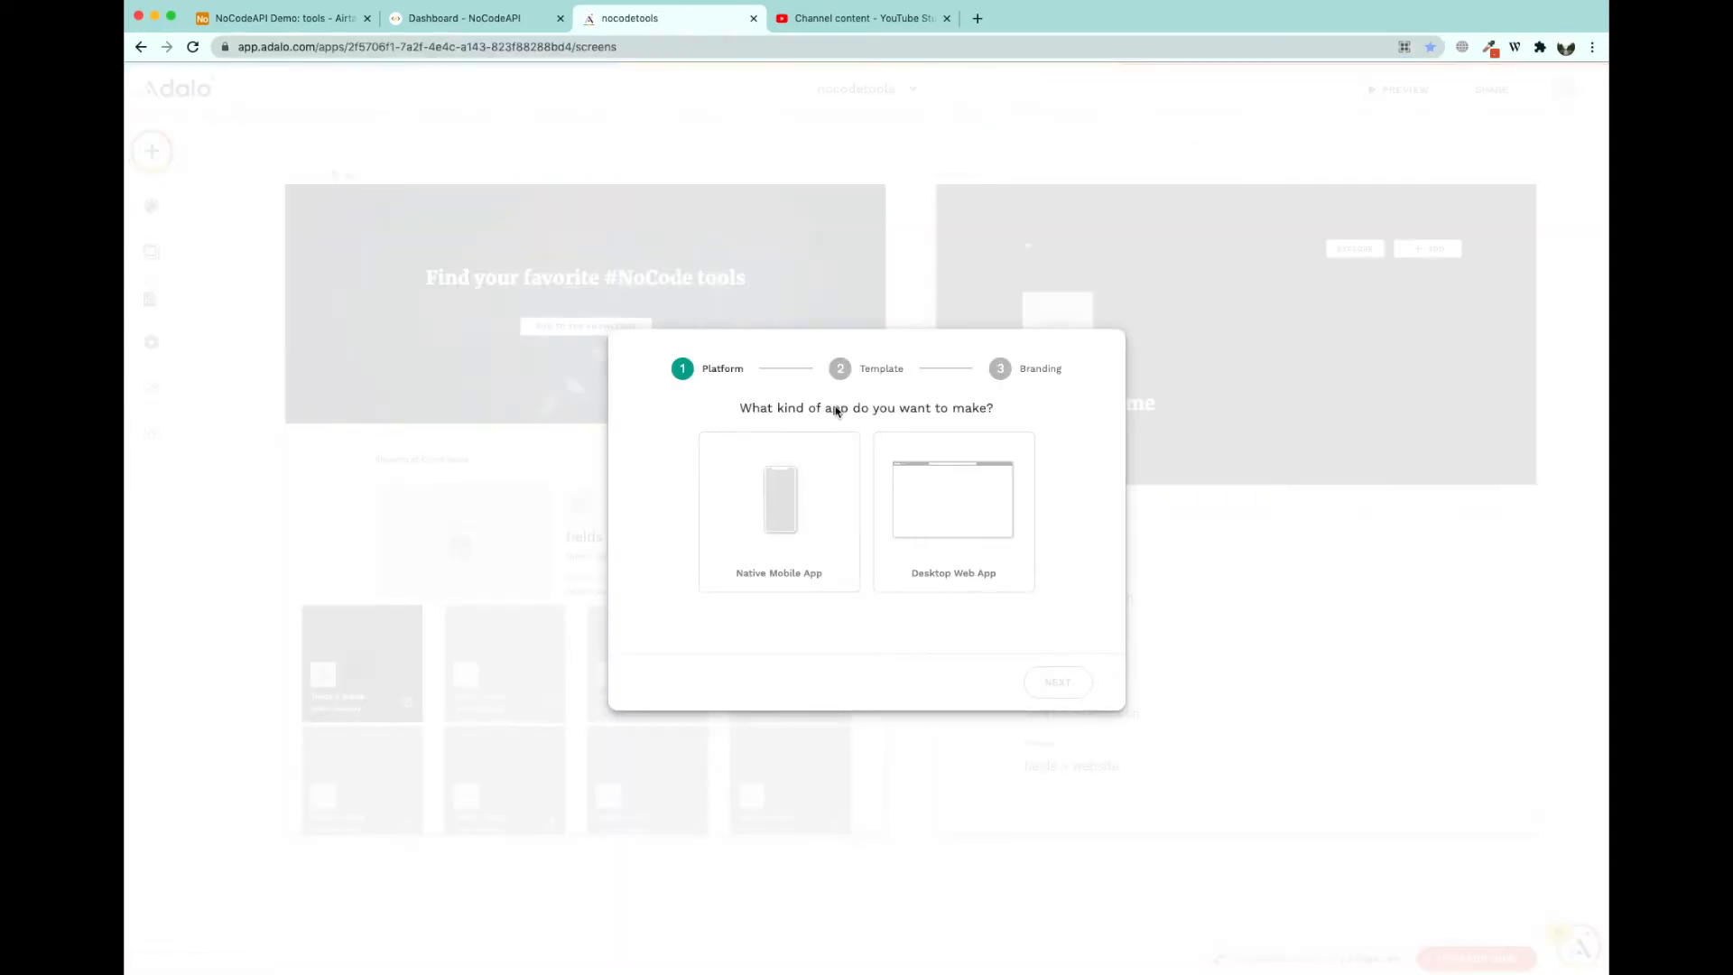
click(958, 542)
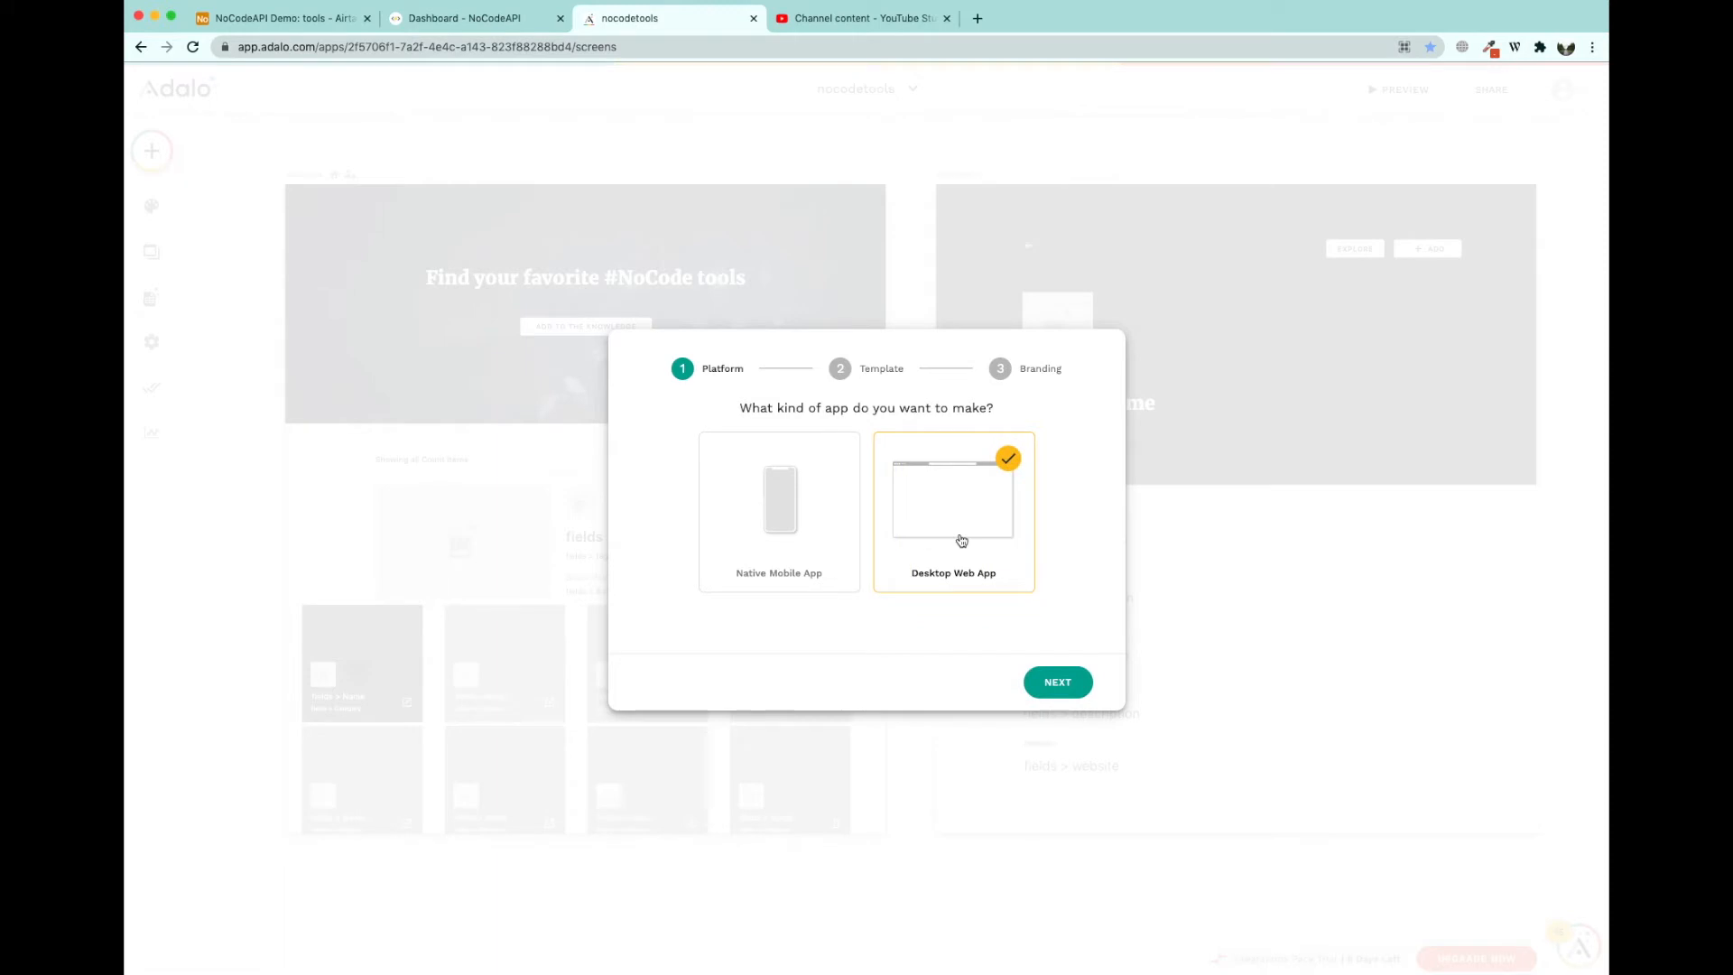
click(1058, 683)
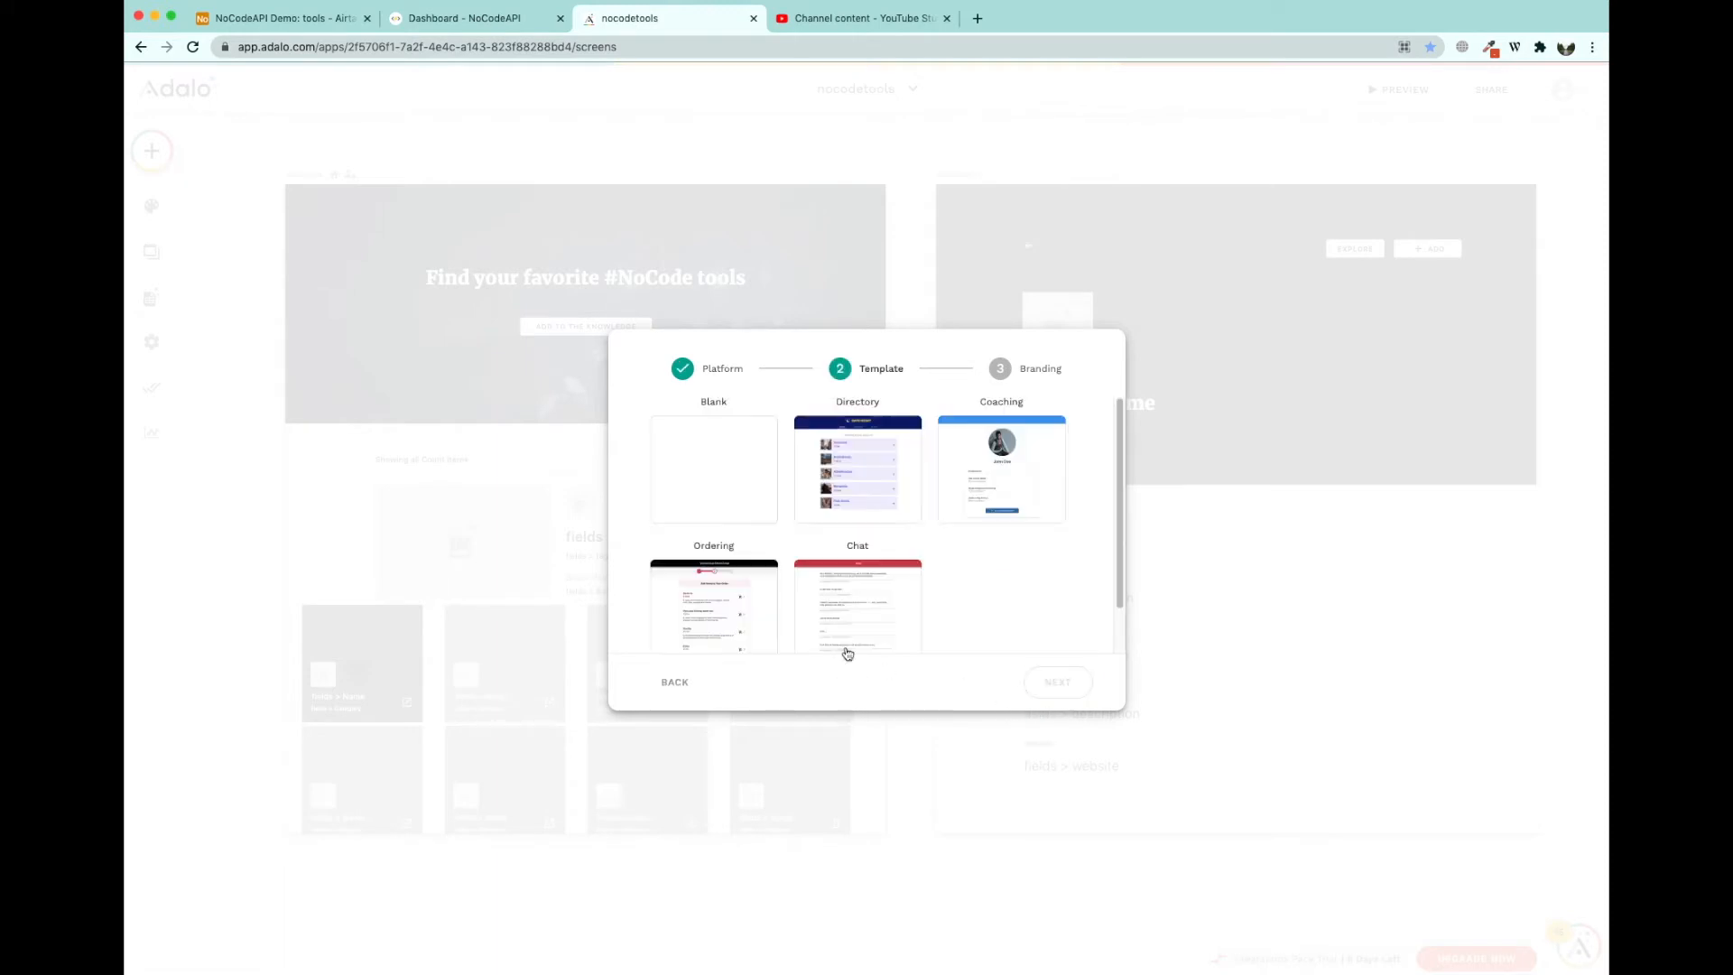
- Create the app from the Blank template with the name demo
click(708, 469)
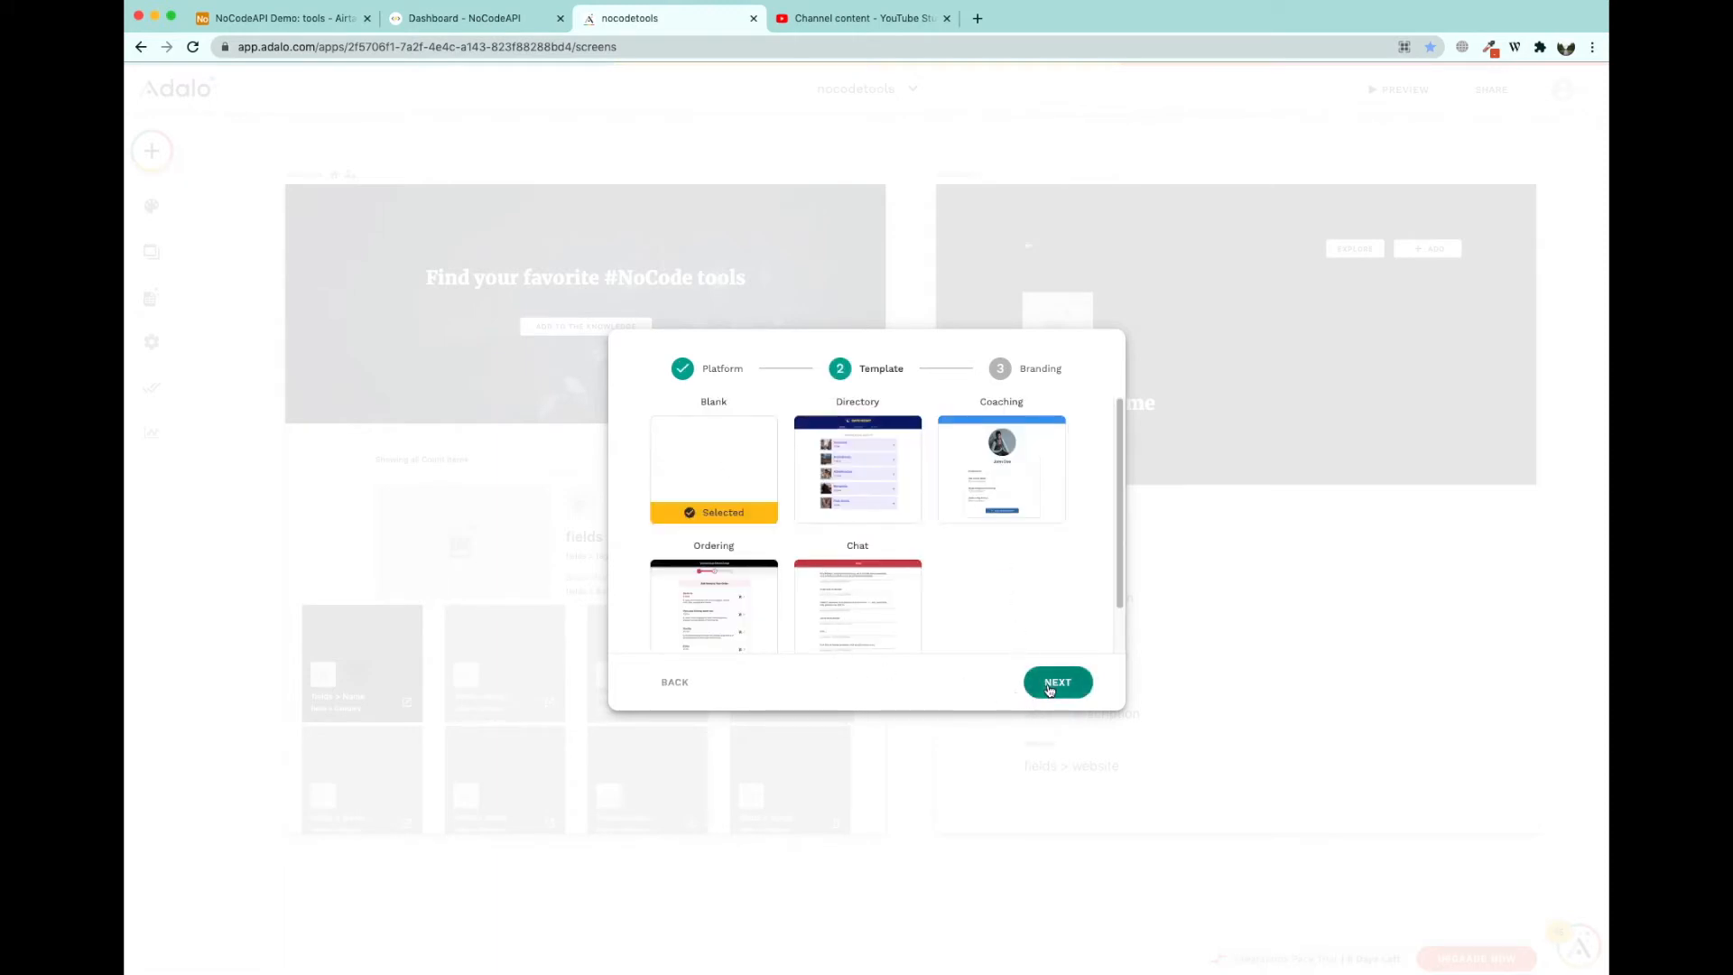
click(1047, 683)
click(838, 436)
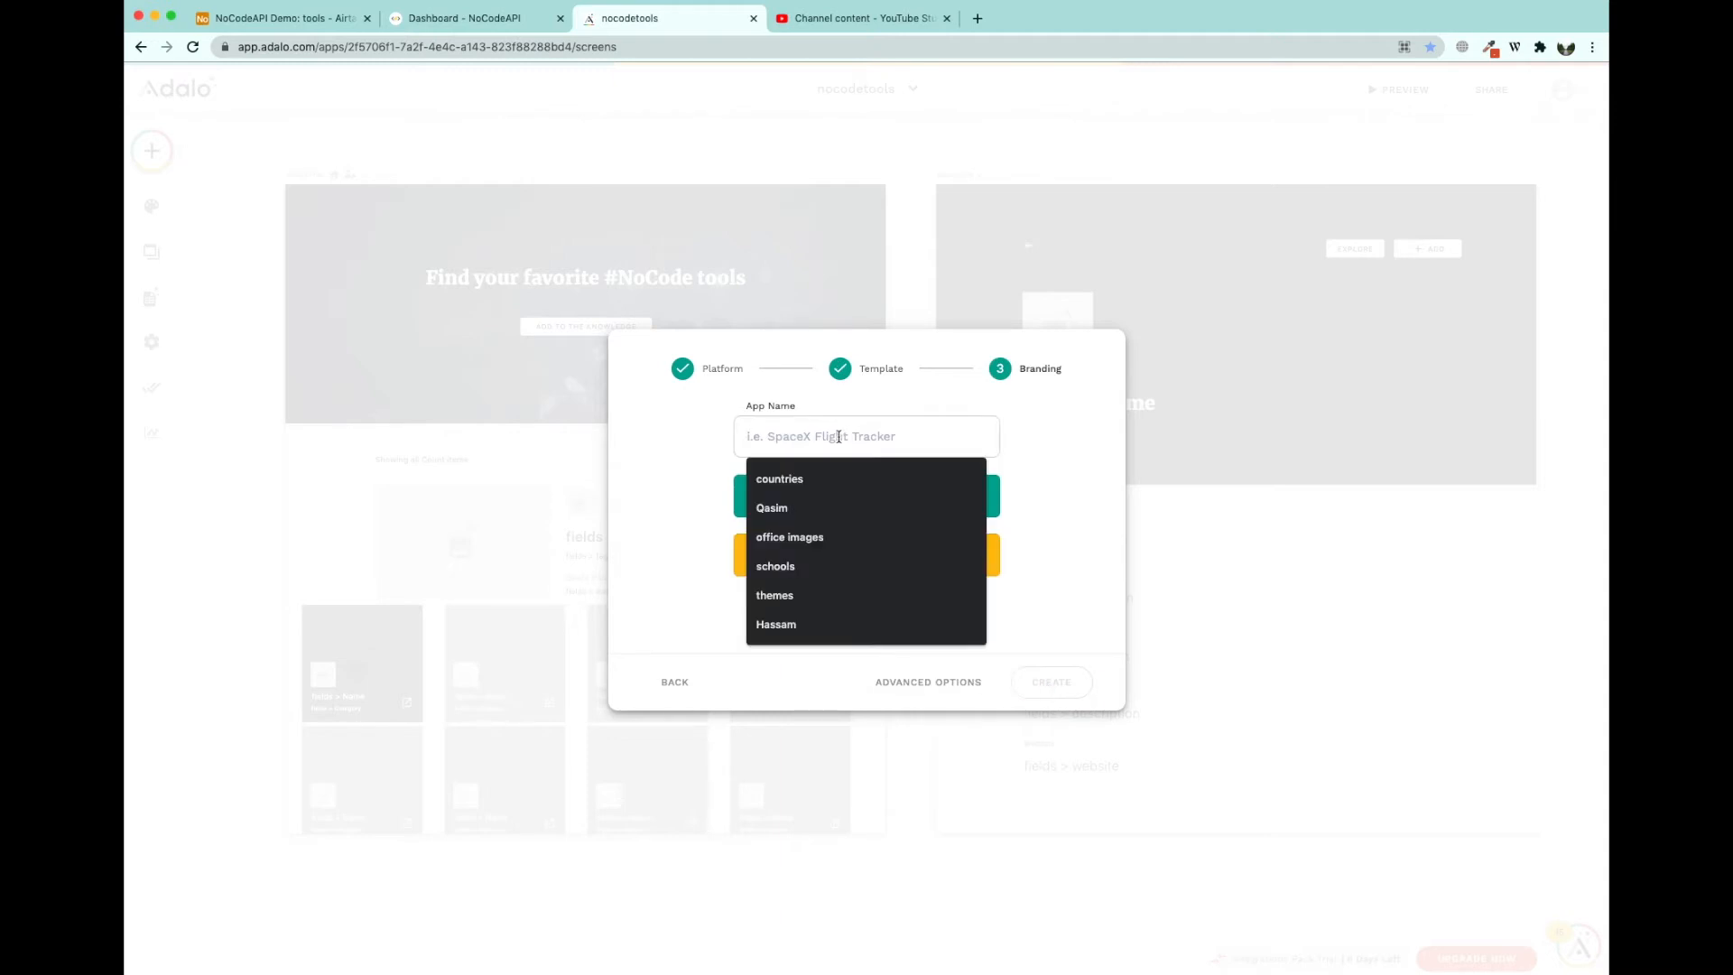
click(1015, 448)
click(819, 436)
text(demo)
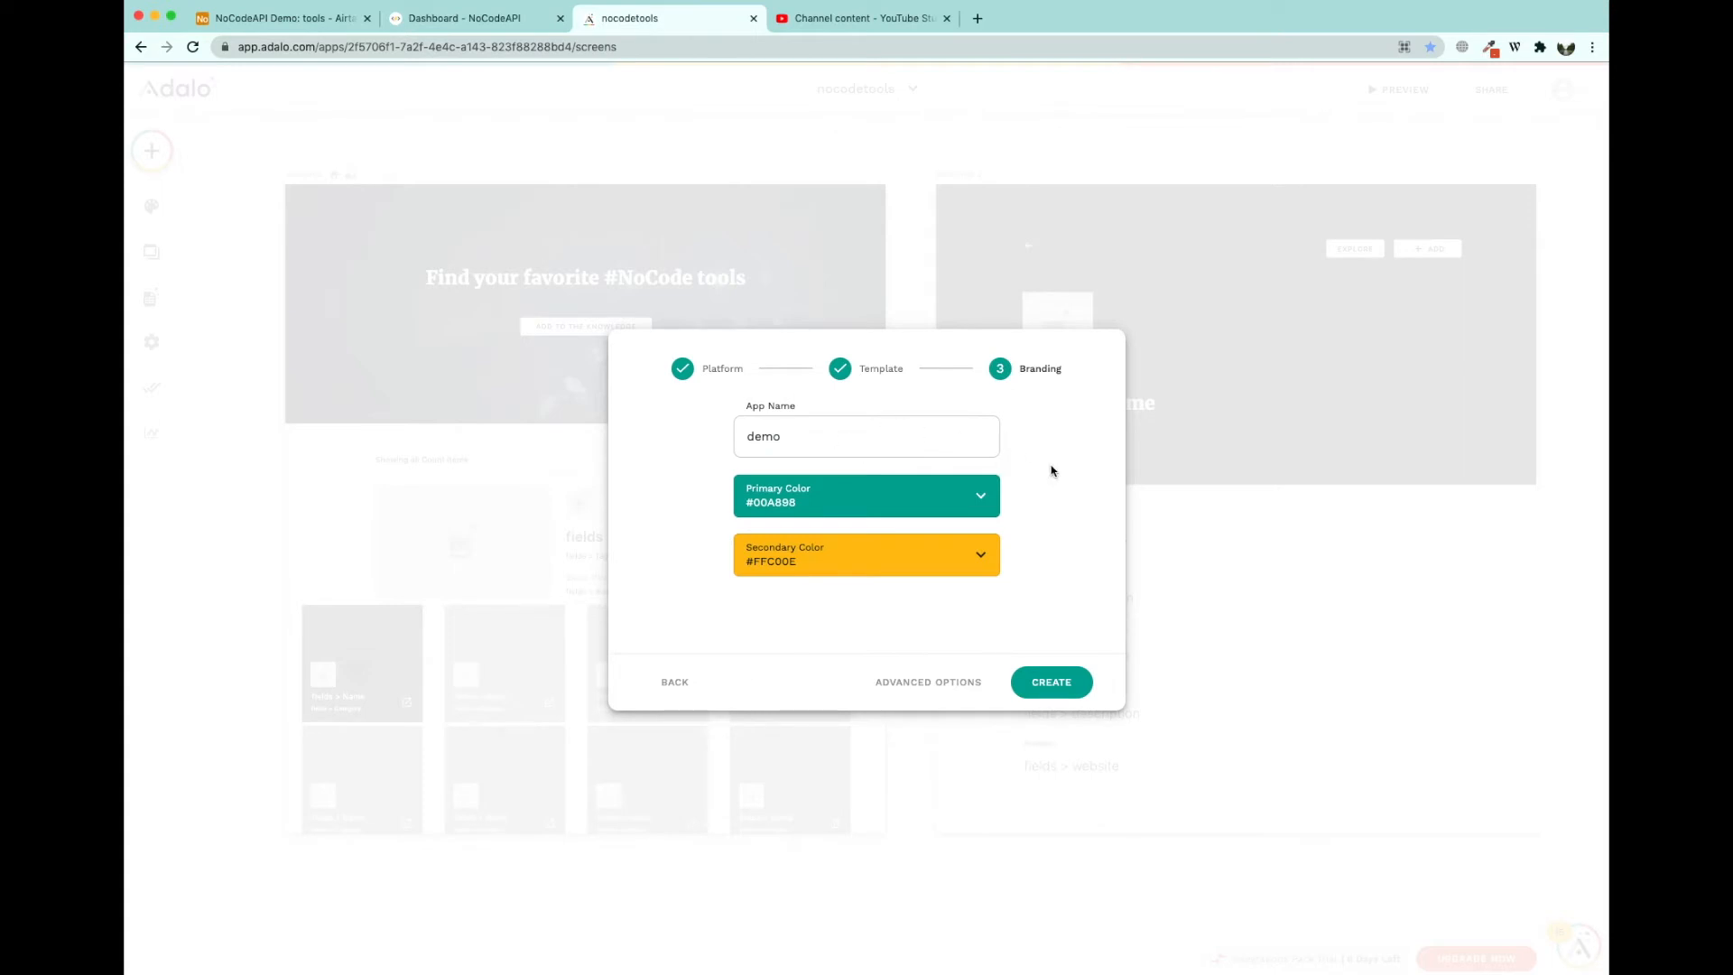
click(1058, 684)
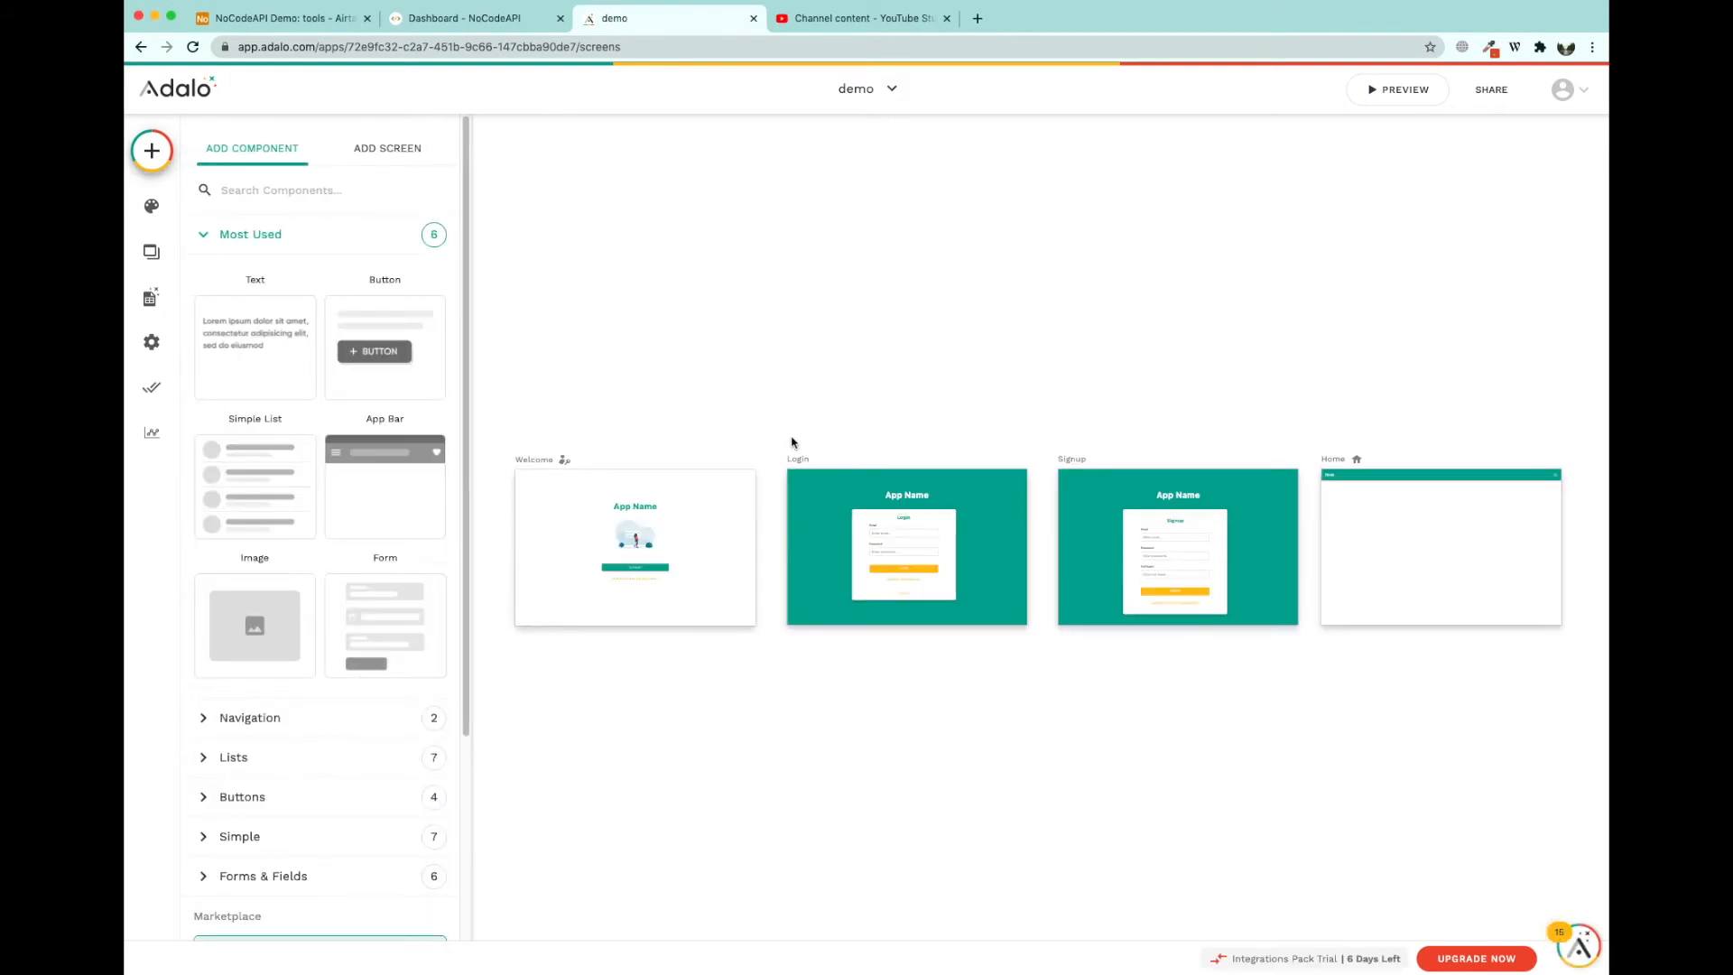
- Delete the Login, Signup and Home screens from the app
click(799, 465)
shift+click(1072, 464)
shift+click(1334, 465)
key(Delete)
- Clear all the default components from the Welcome screen
click(523, 461)
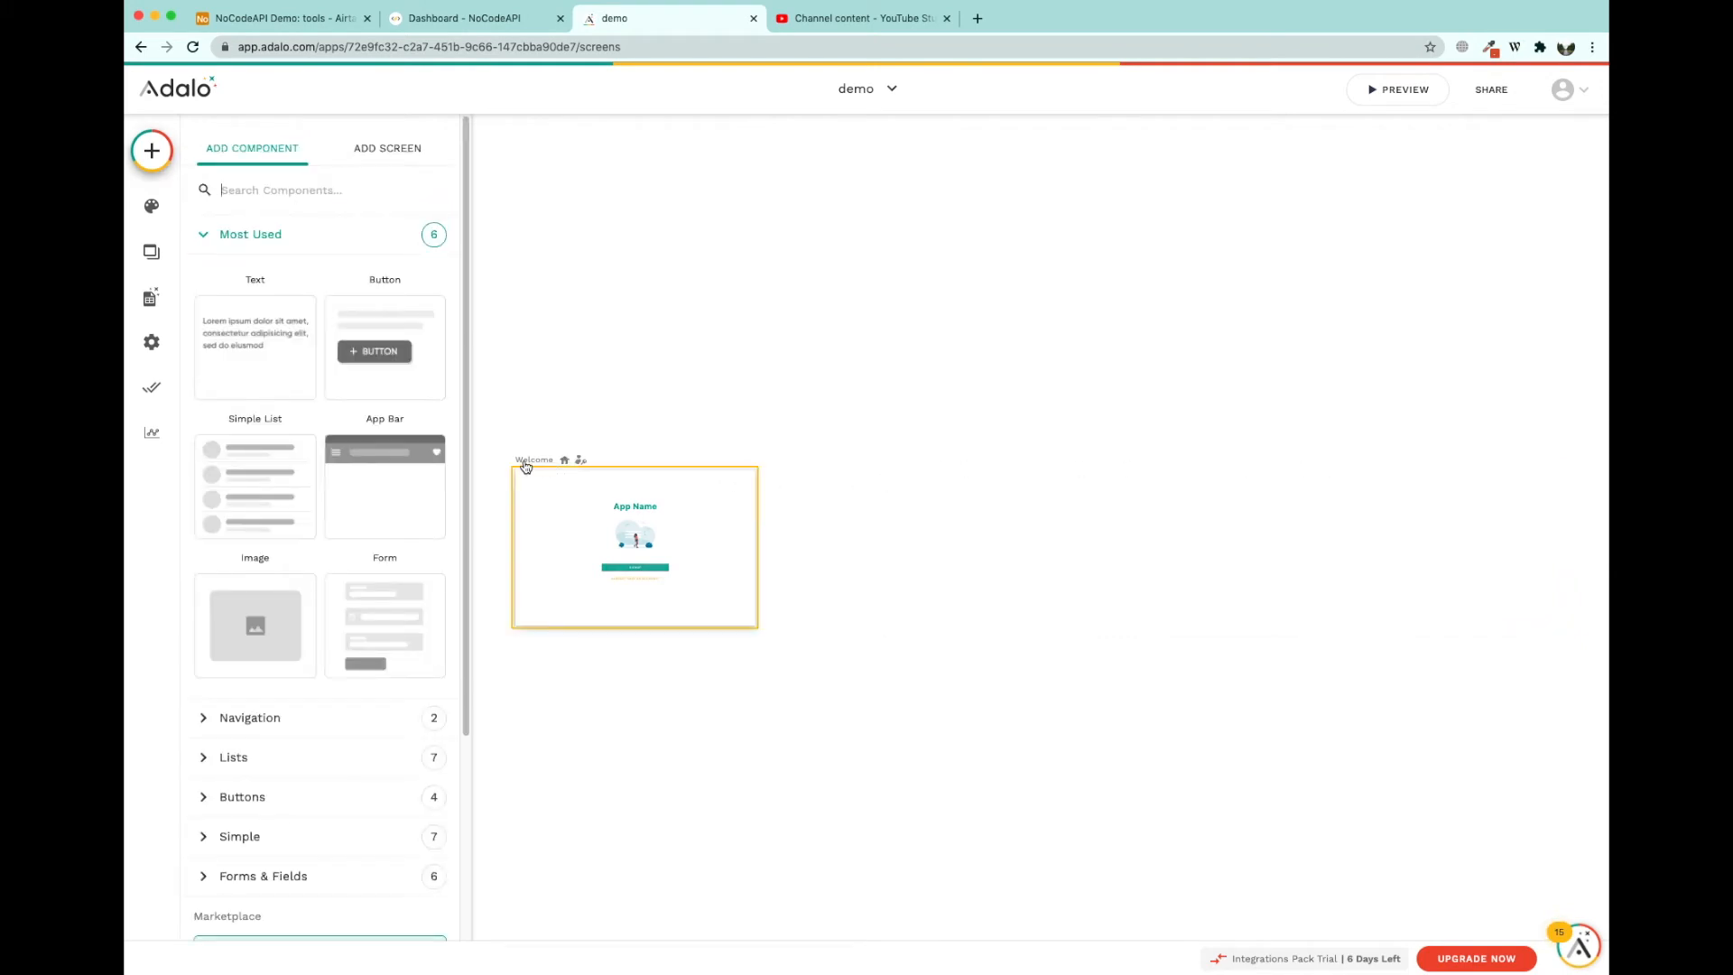
drag(593, 410, 696, 631)
key(Delete)
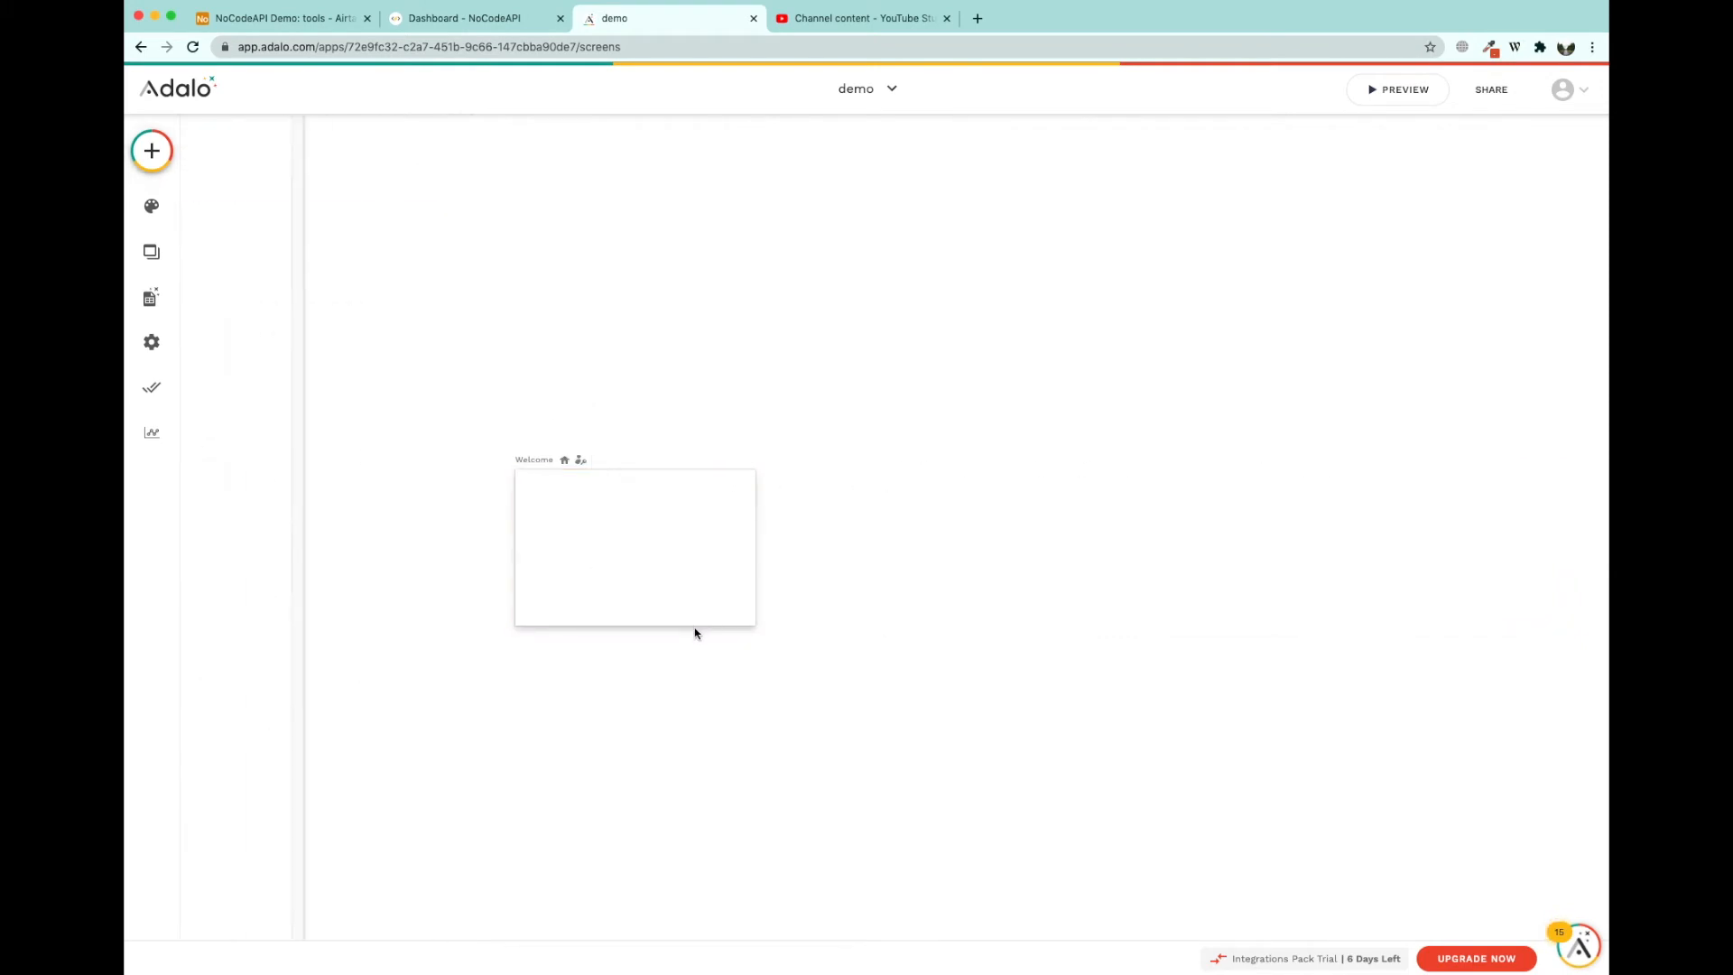
- Add a Simple List component to the upper middle of the Welcome screen
click(536, 465)
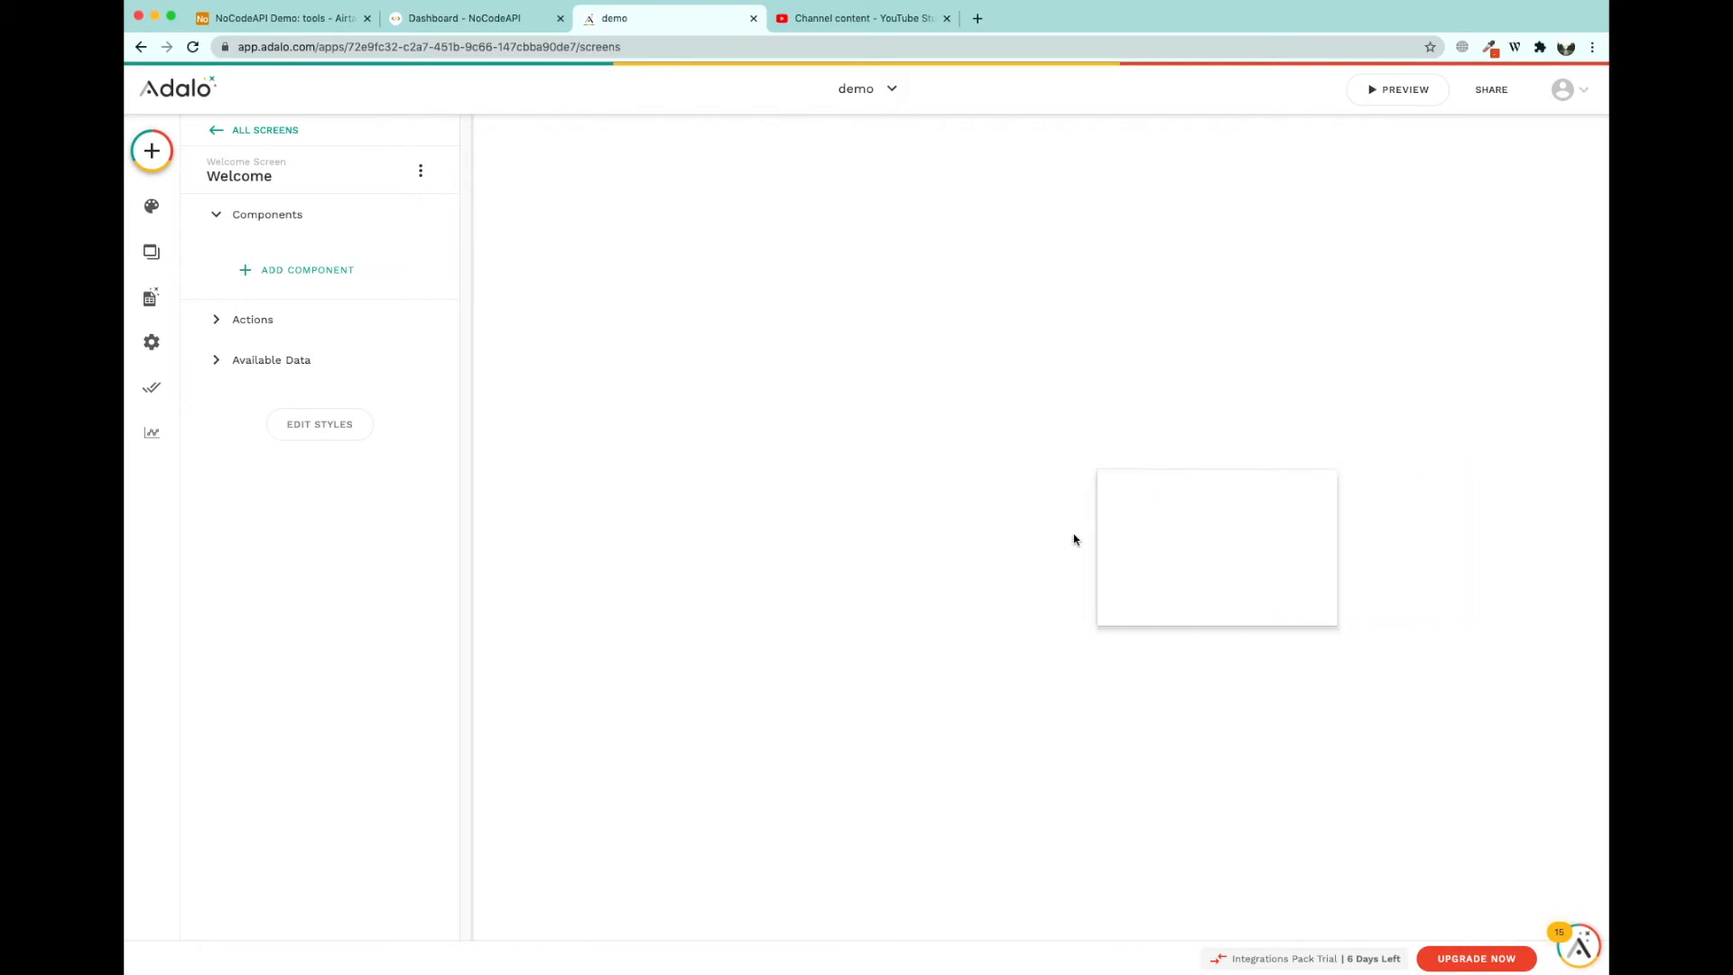
scroll(1065, 561, up, 5)
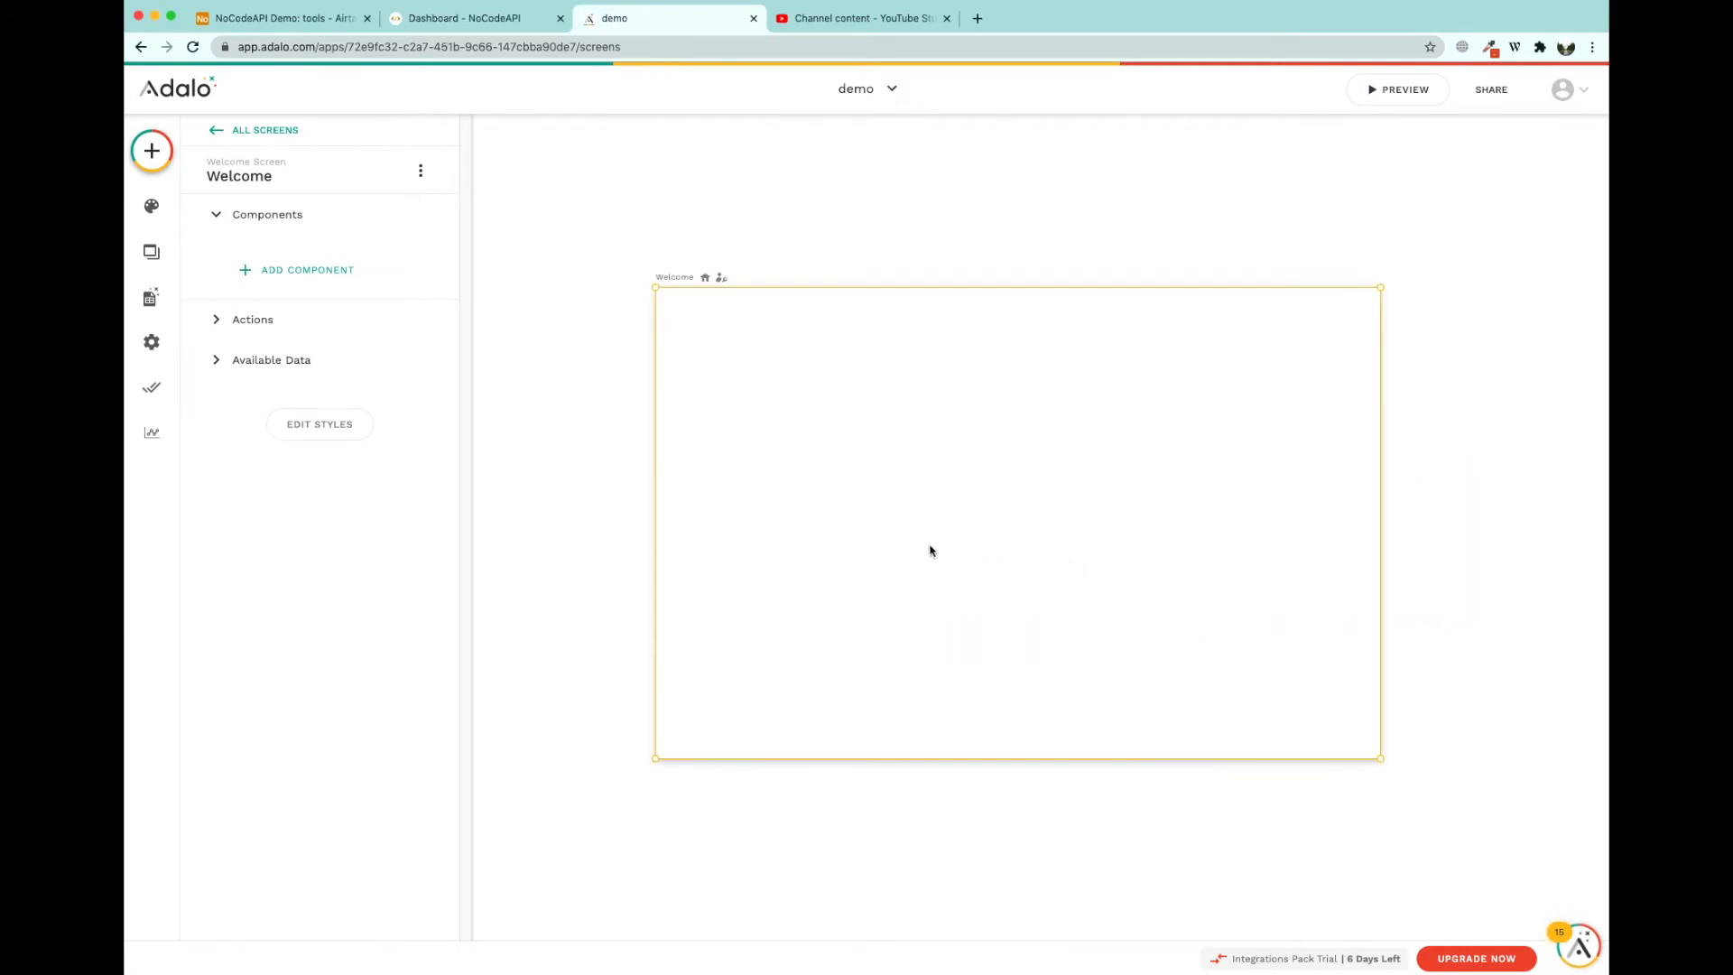
click(152, 151)
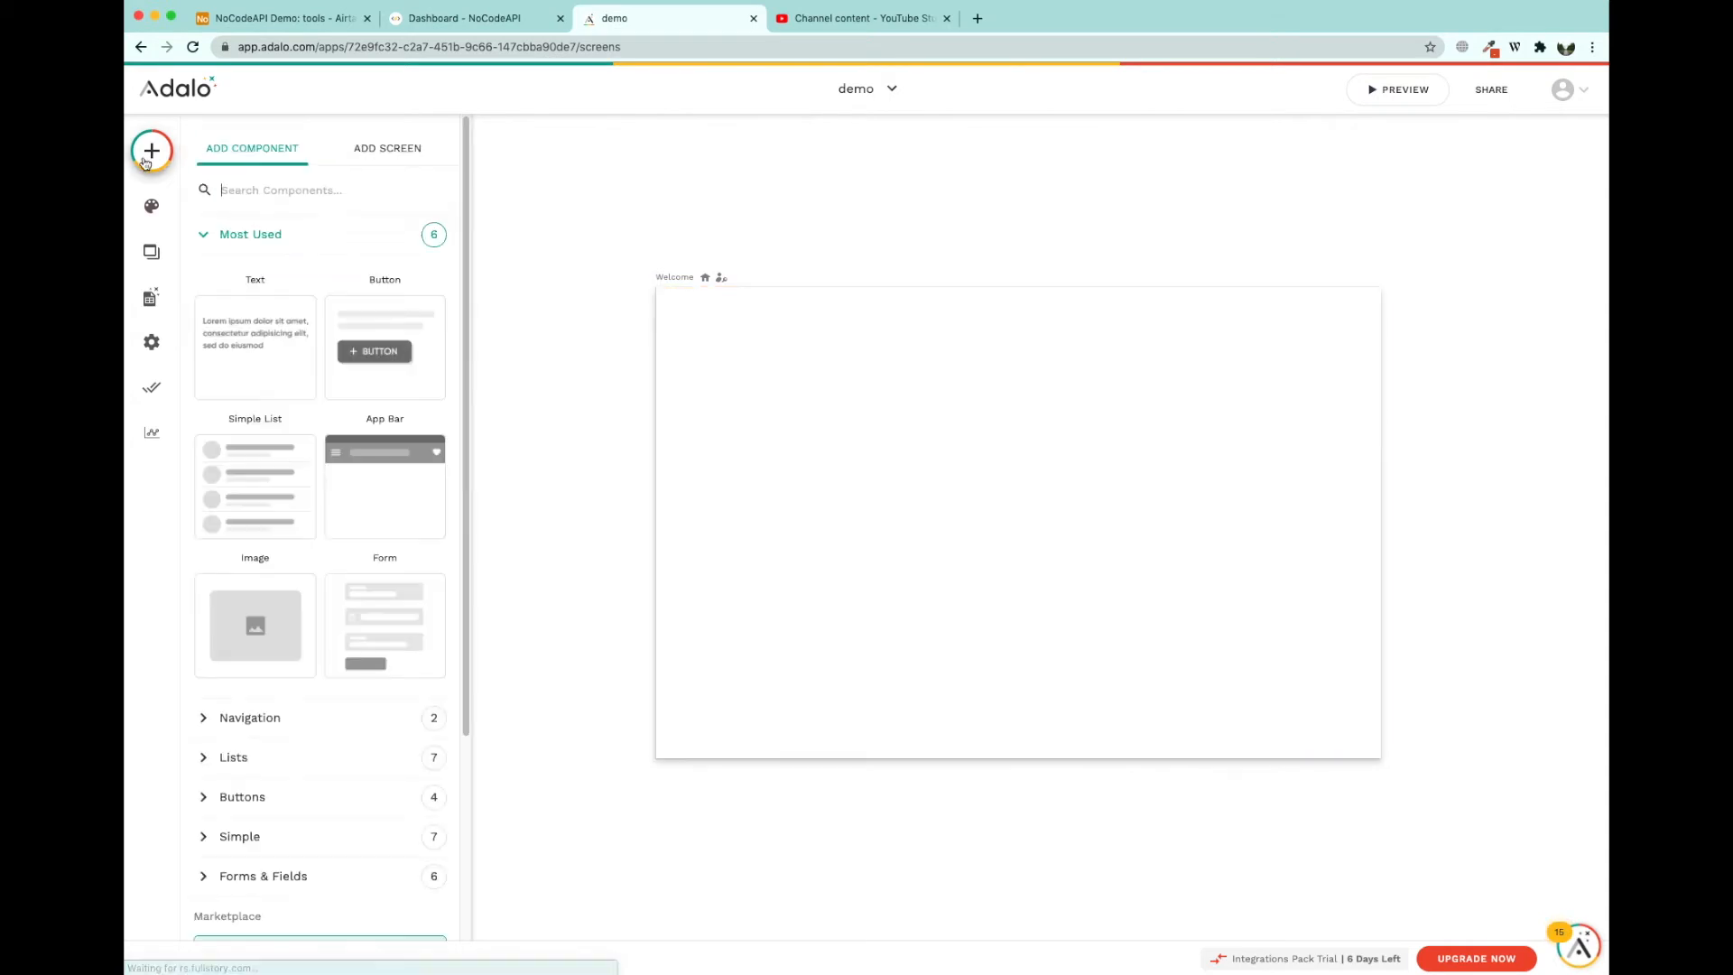
click(233, 757)
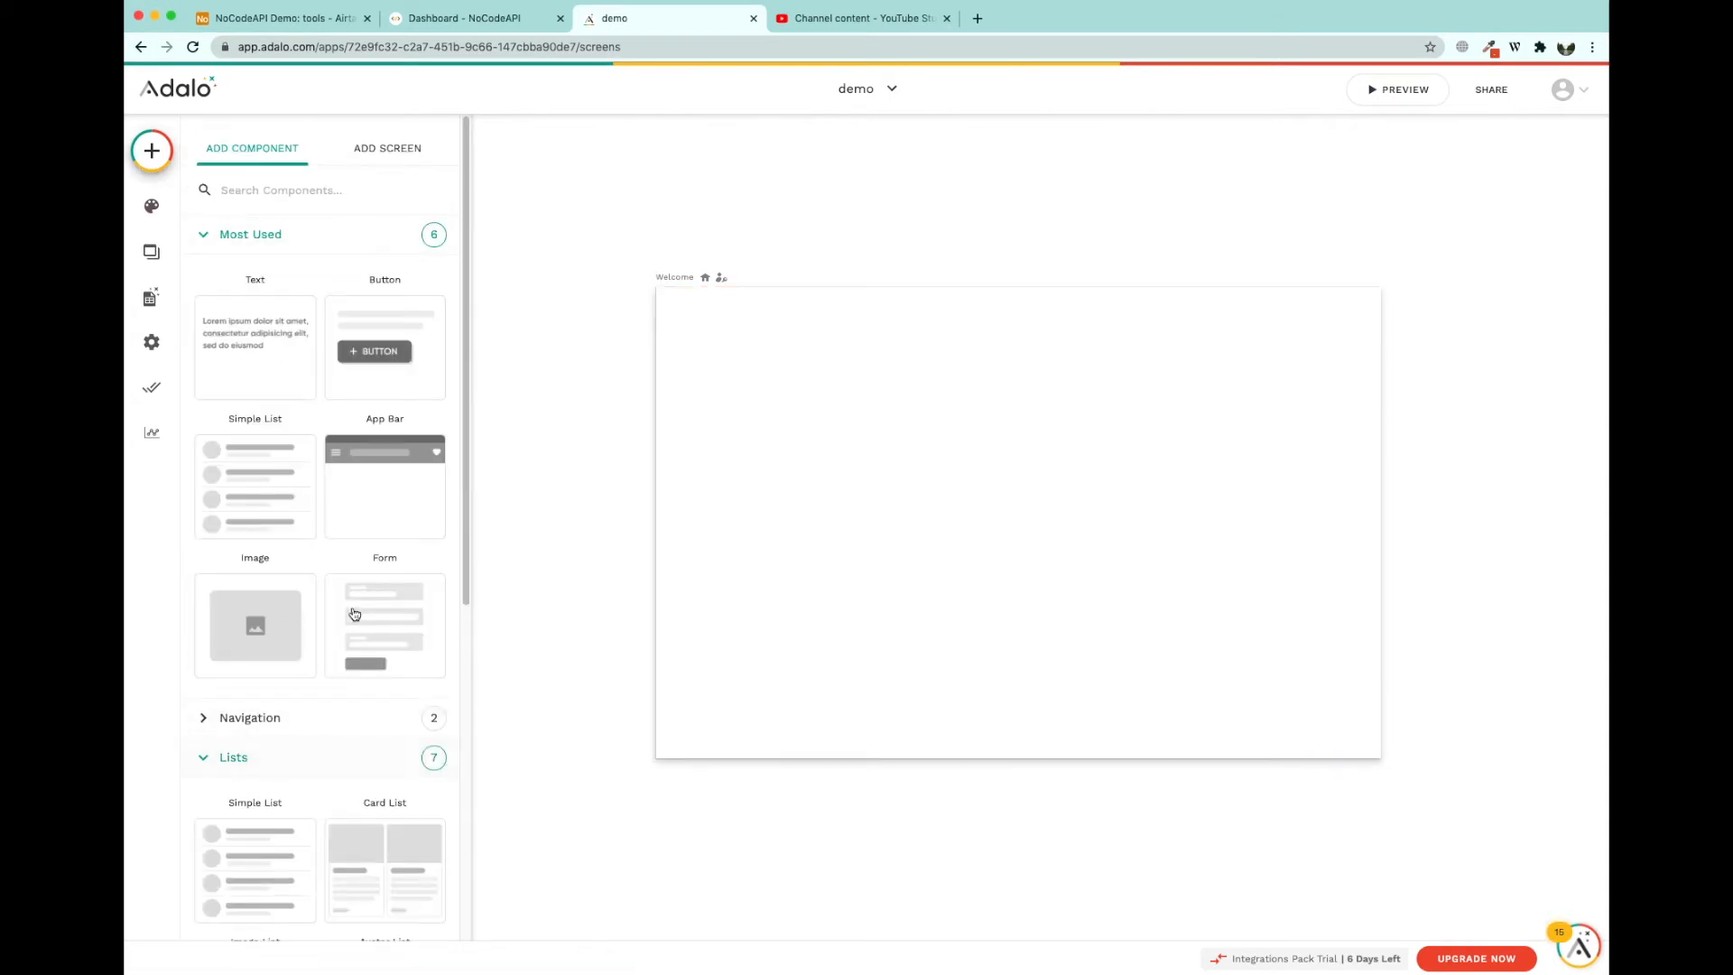
scroll(271, 577, down, 3)
drag(271, 566, 1023, 405)
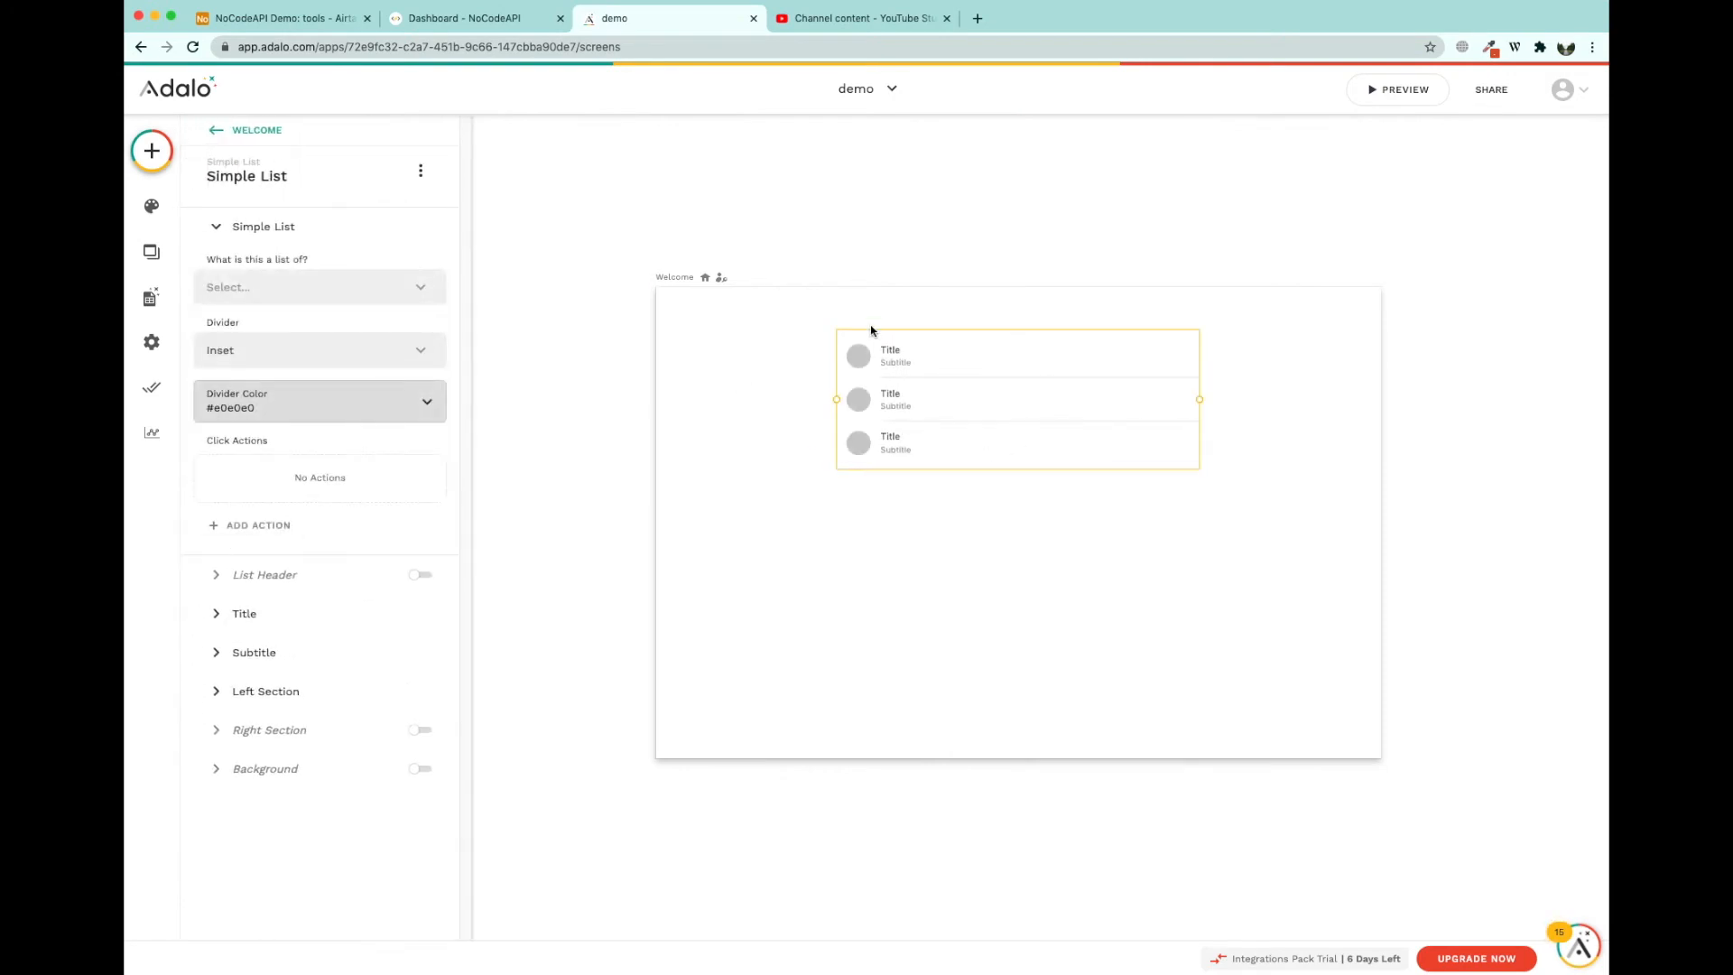
- Start a new external collection with demo as its collection name
click(150, 300)
click(261, 444)
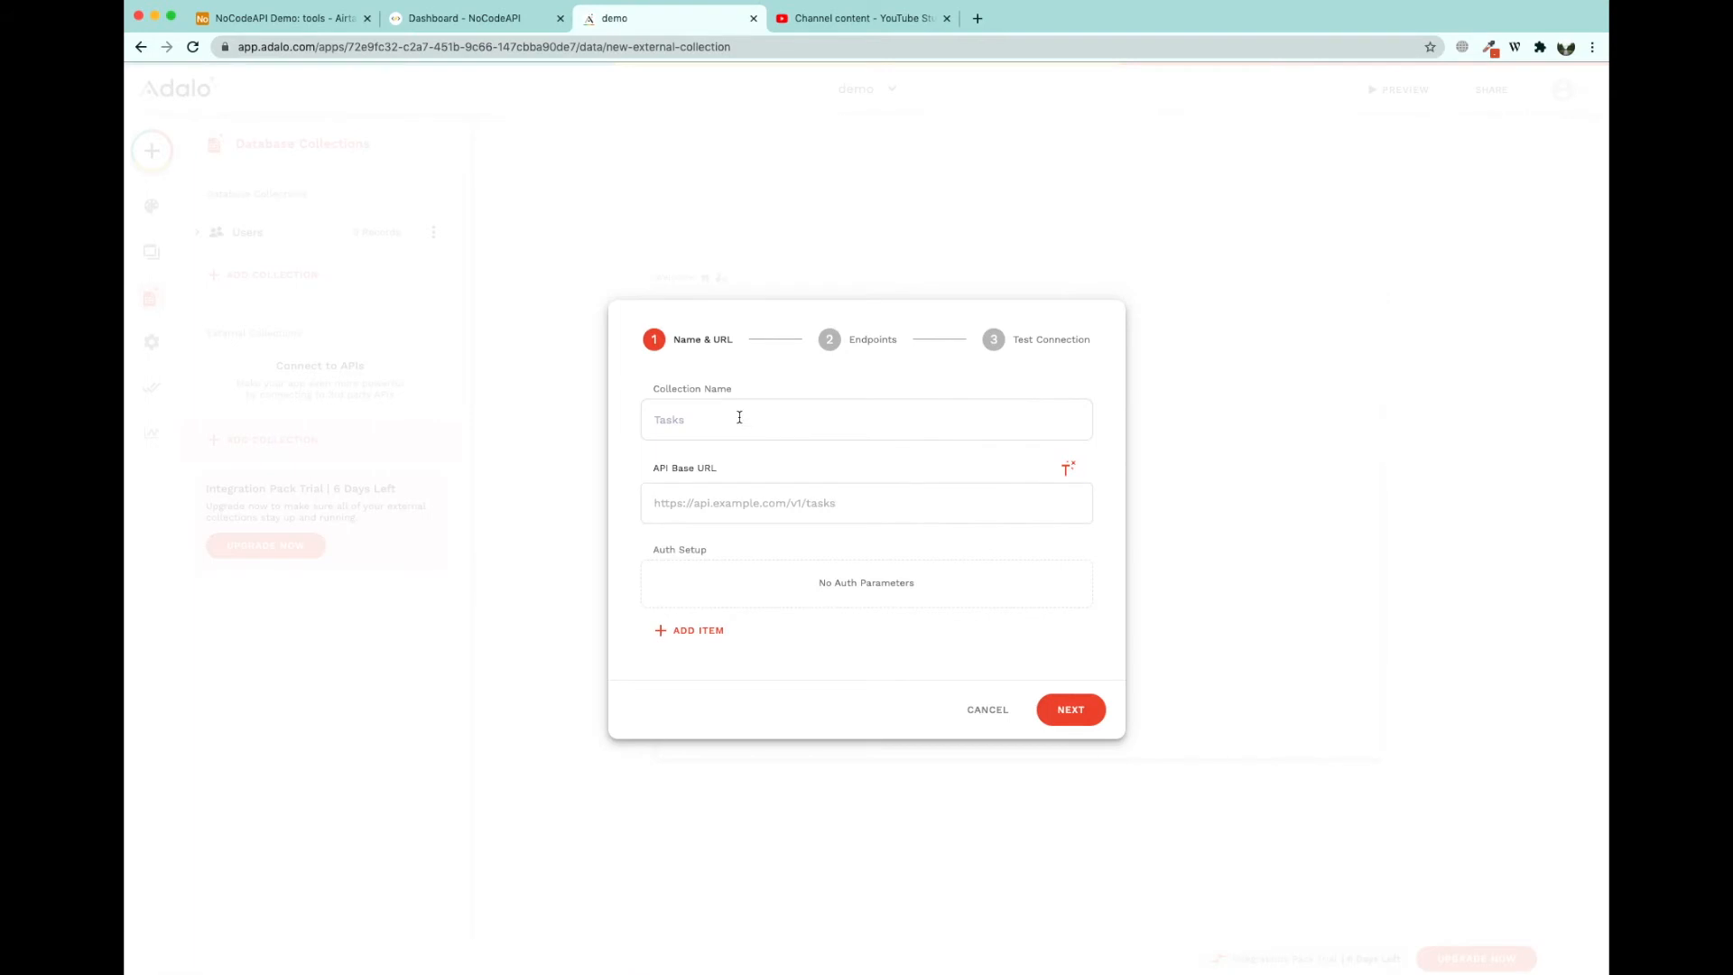
text(demo)
- Copy the demo Airtable API's endpoint URL from NoCodeAPI and paste it as the collection's API Base URL in Adalo
key(ctrl+shift+Tab)
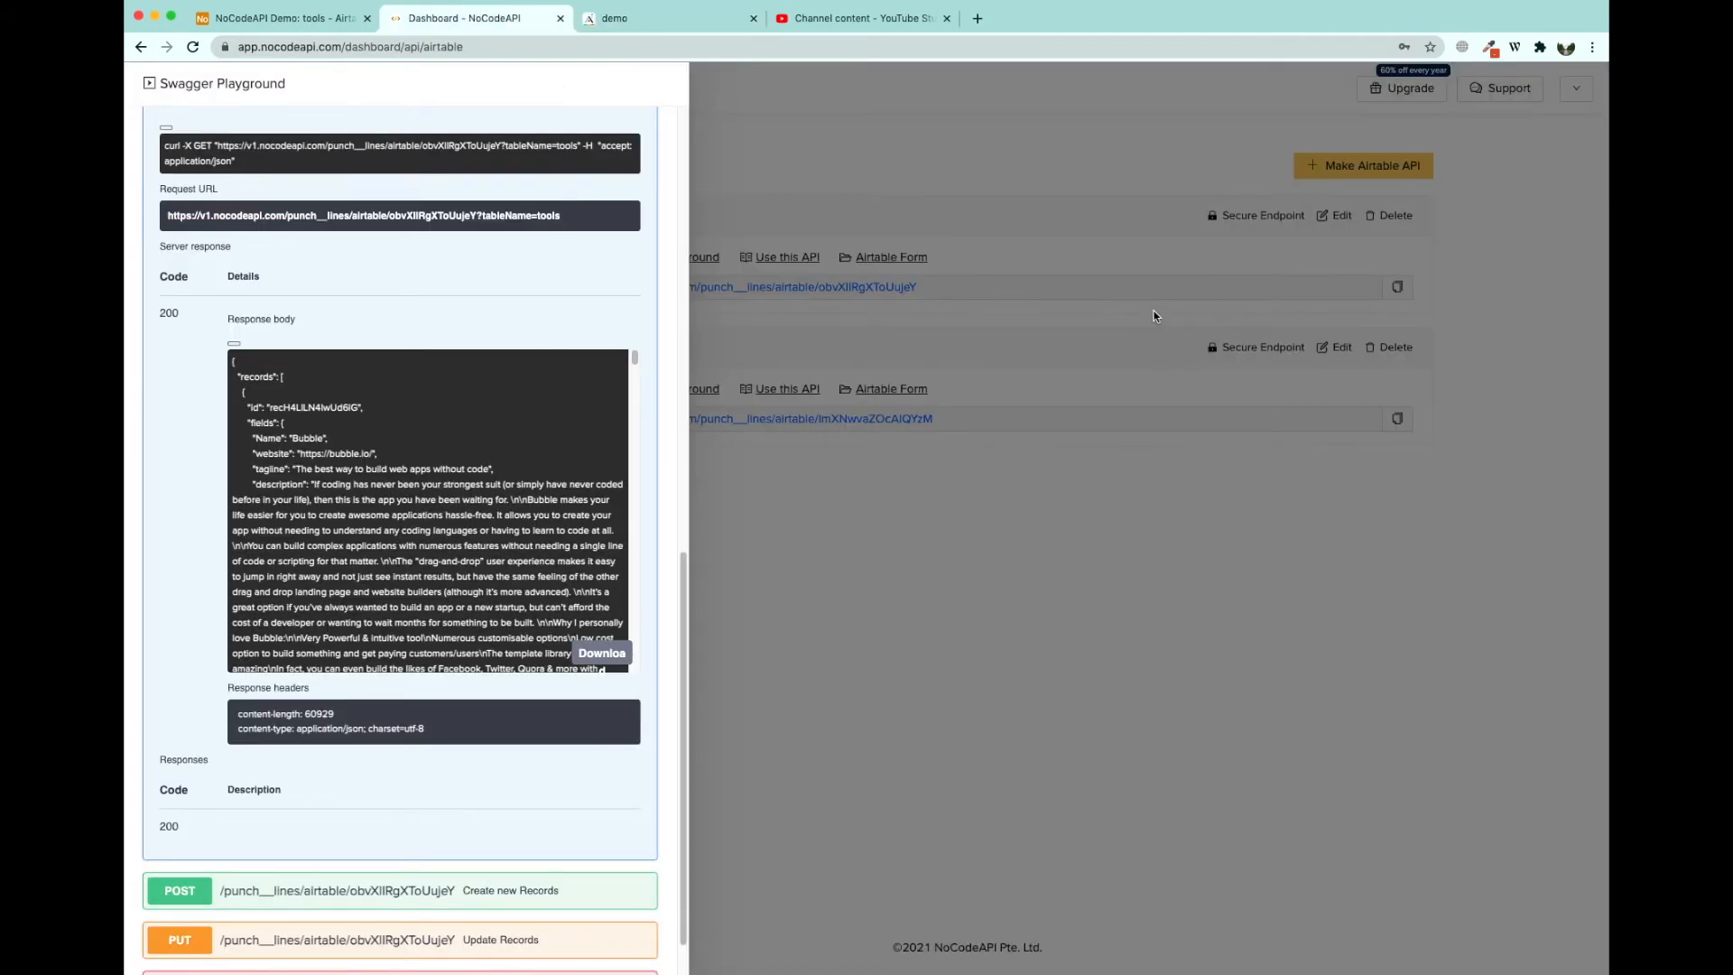
click(1364, 307)
click(1397, 289)
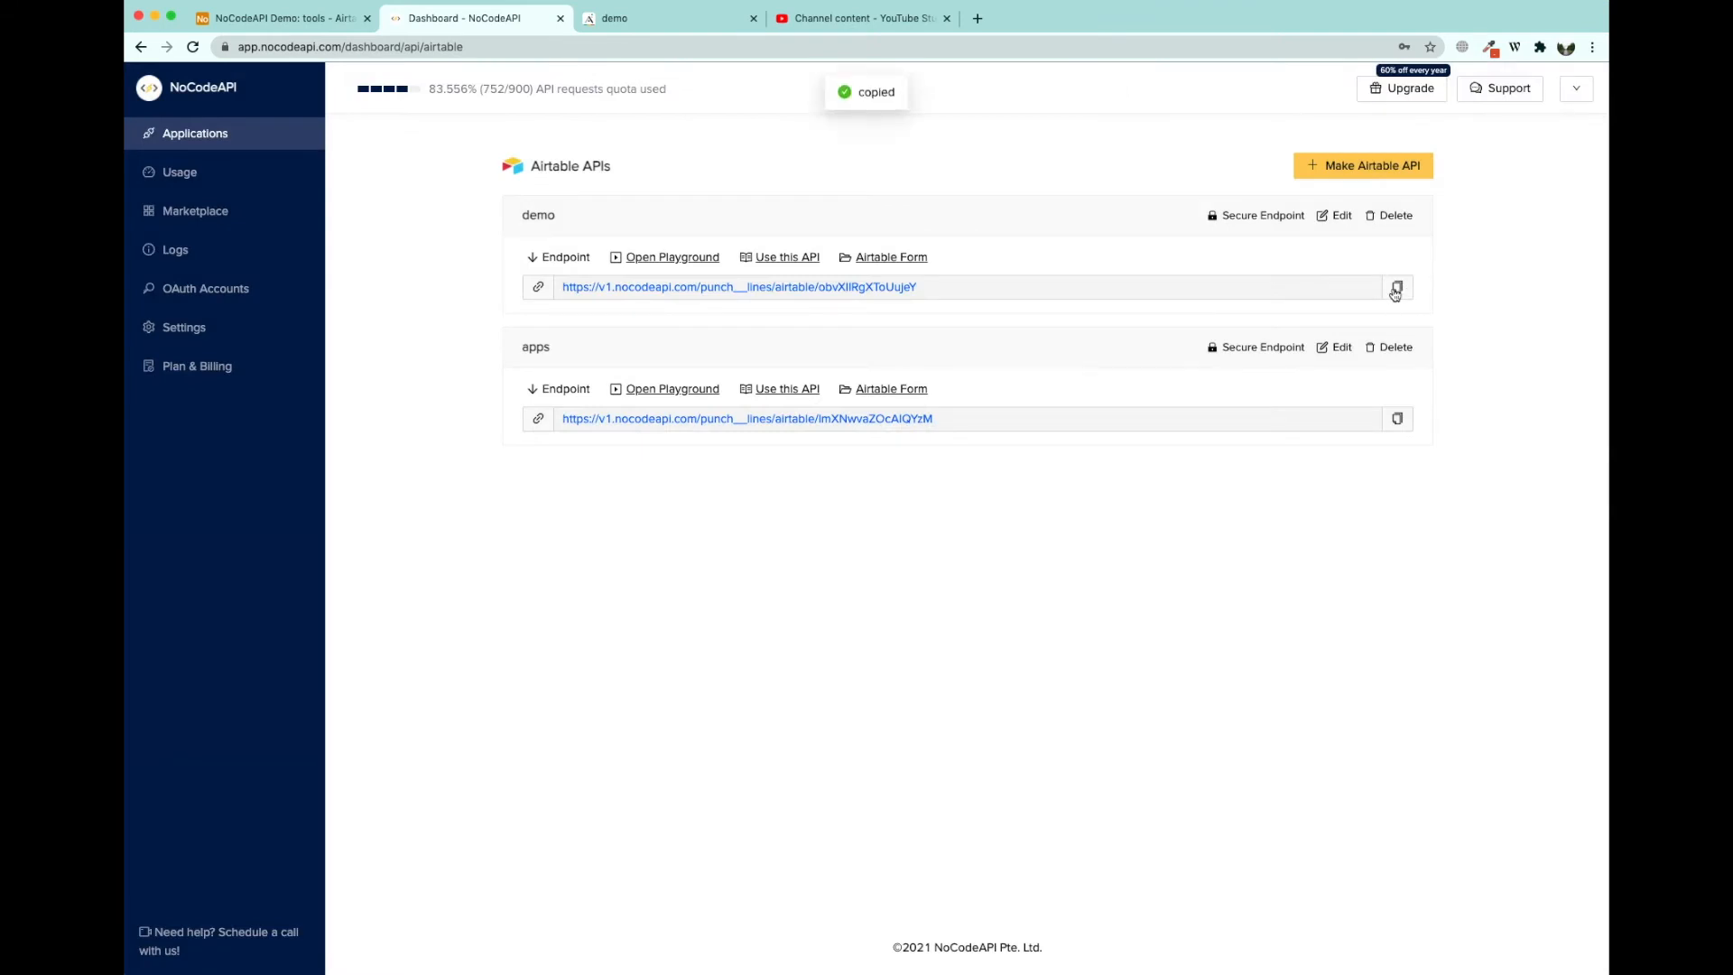
click(668, 18)
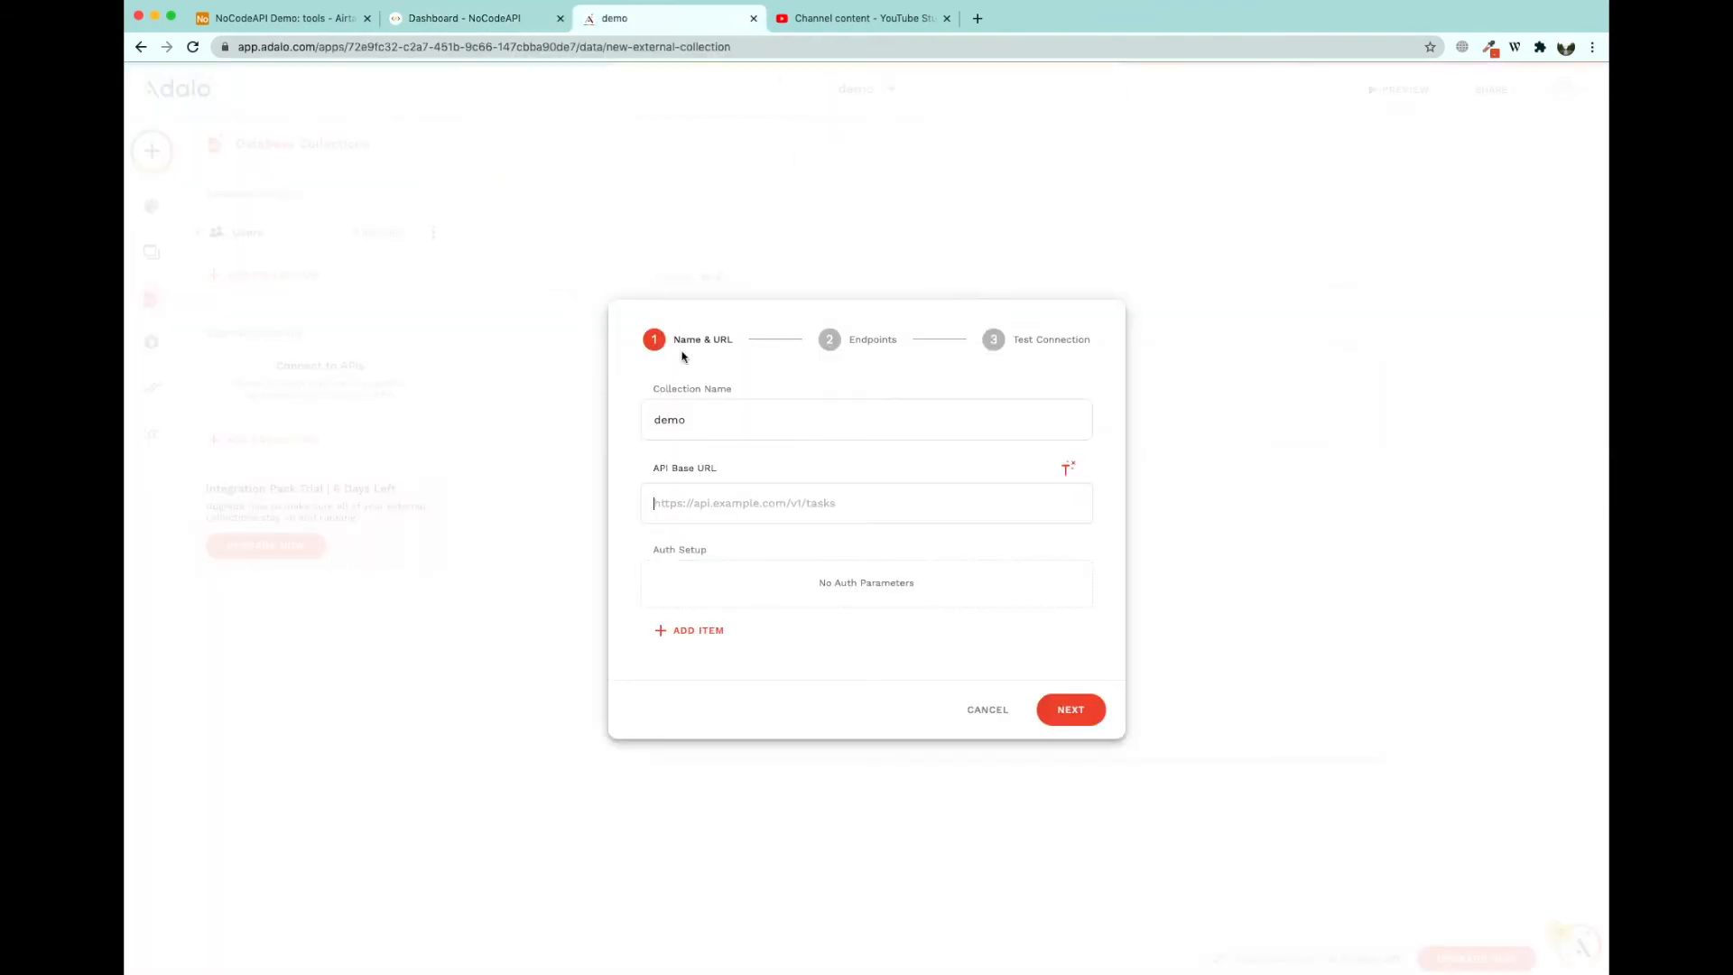
click(697, 501)
key(cmd+v)
- Add a Header auth item named content-type with the value text/html and continue to the Endpoints stage
click(686, 637)
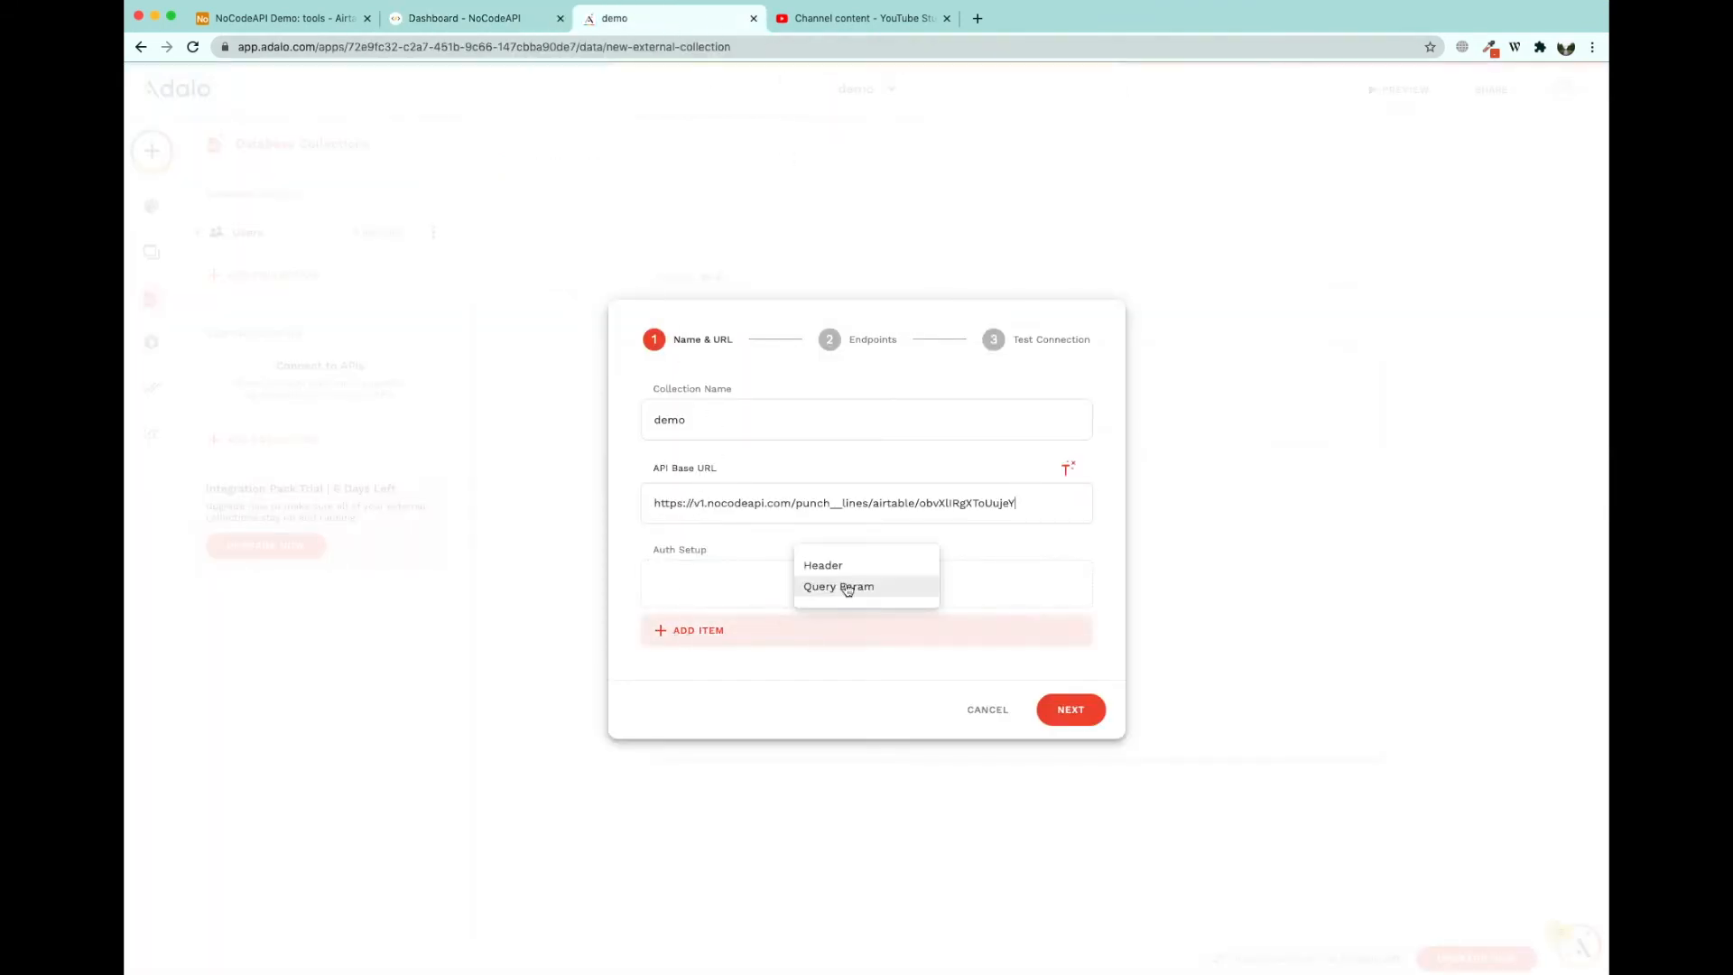
click(843, 585)
text(content-type)
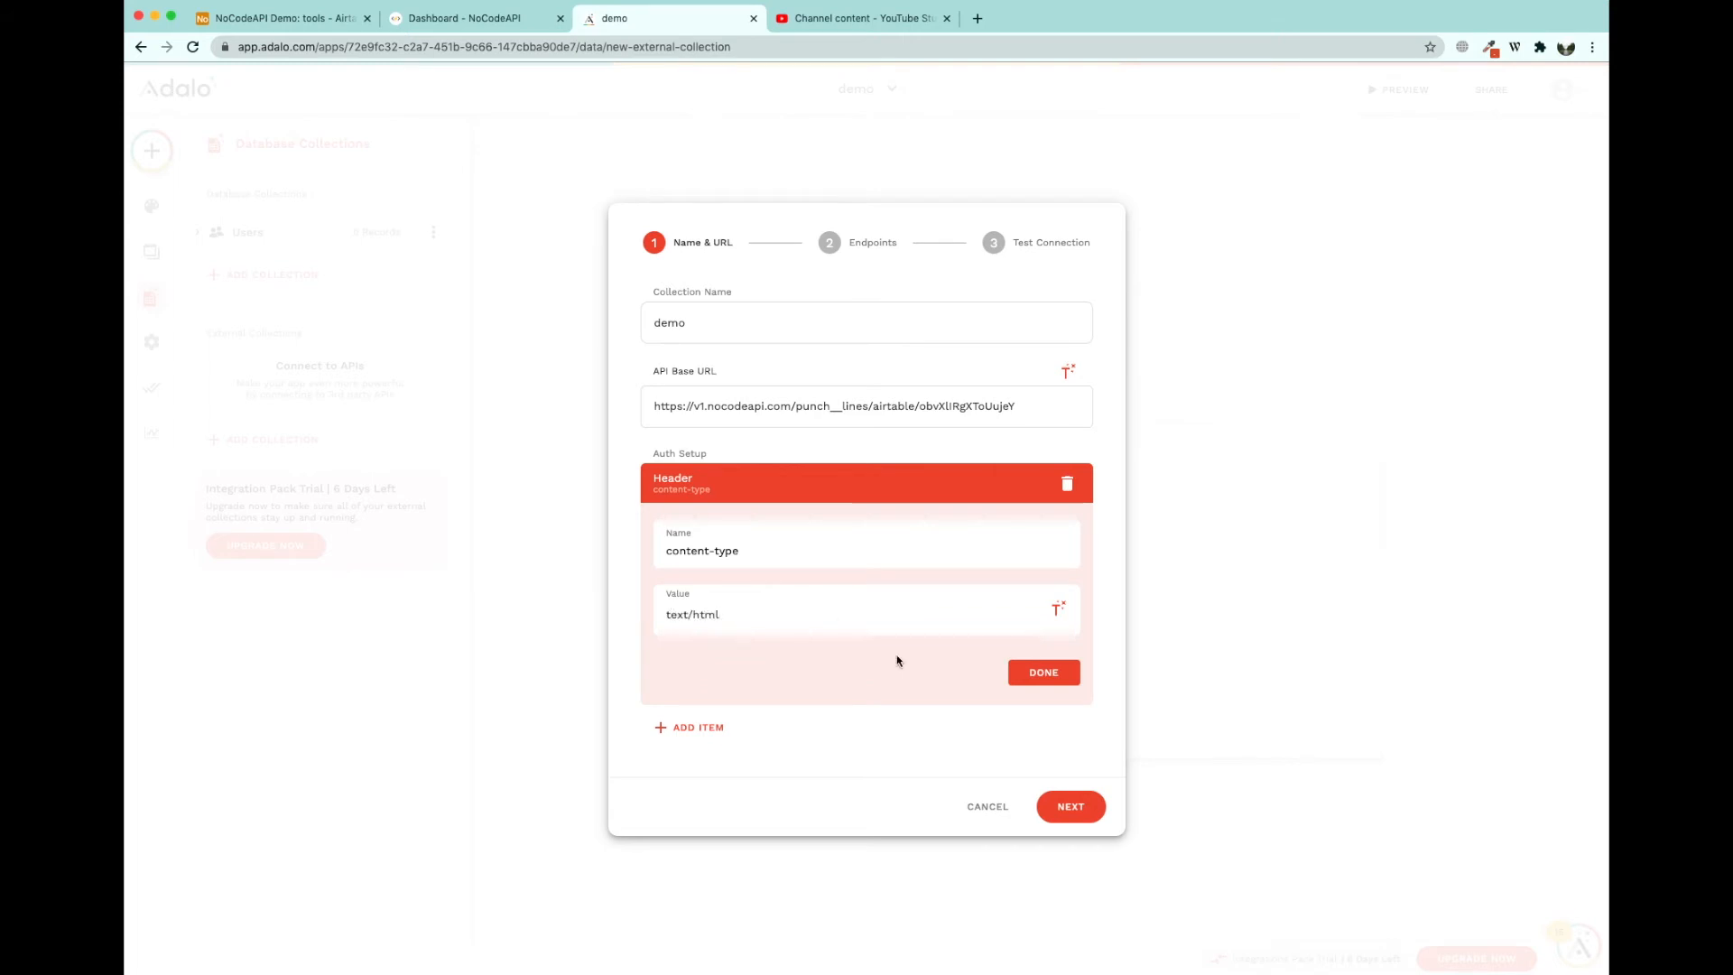
click(1038, 675)
click(1069, 704)
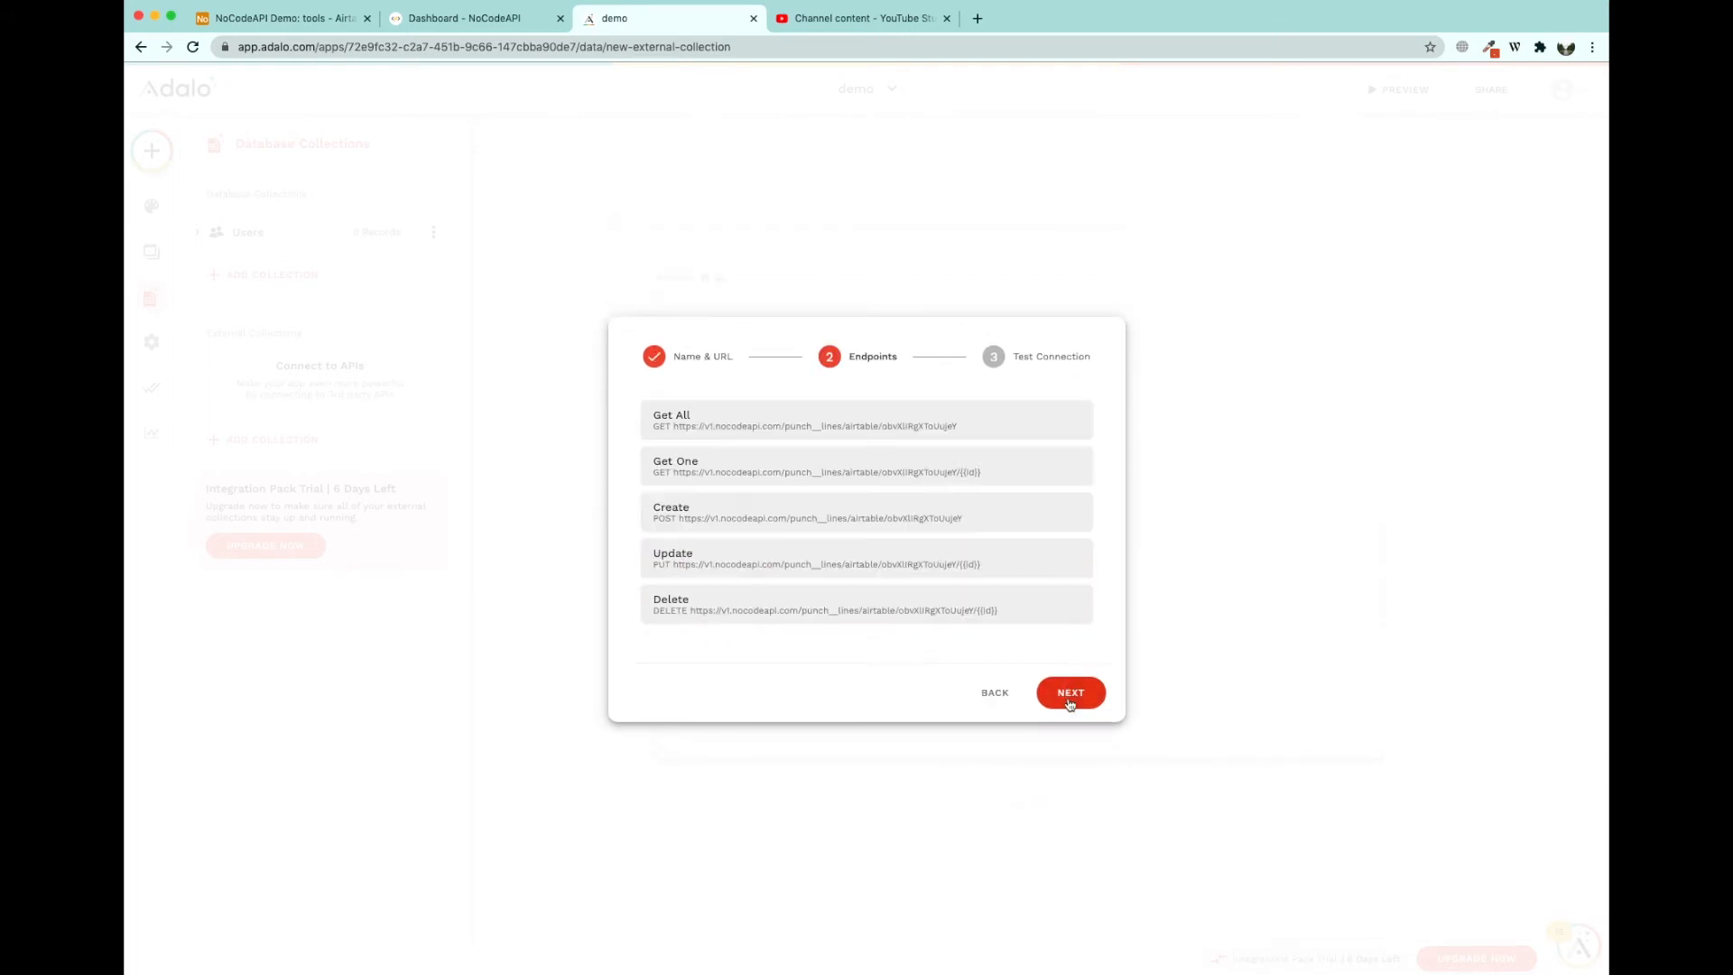
- Replace the Get All endpoint's URL with the request URL ending in tableName=tools, copied from the NoCodeAPI playground
click(789, 433)
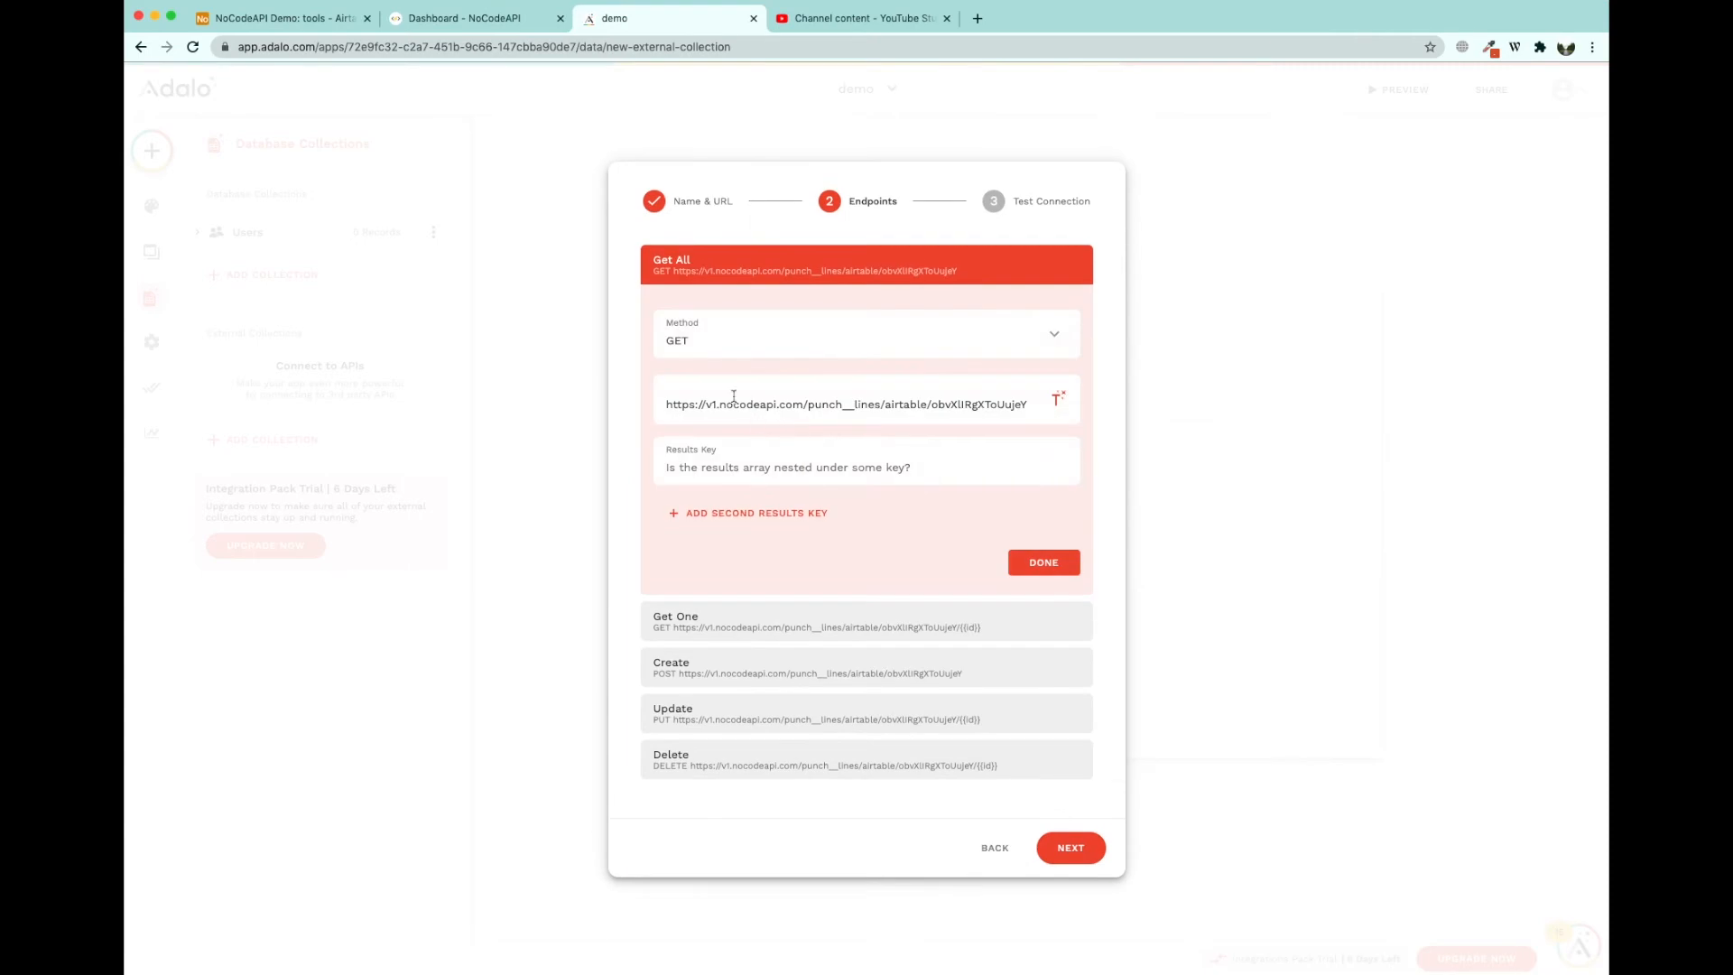
click(479, 25)
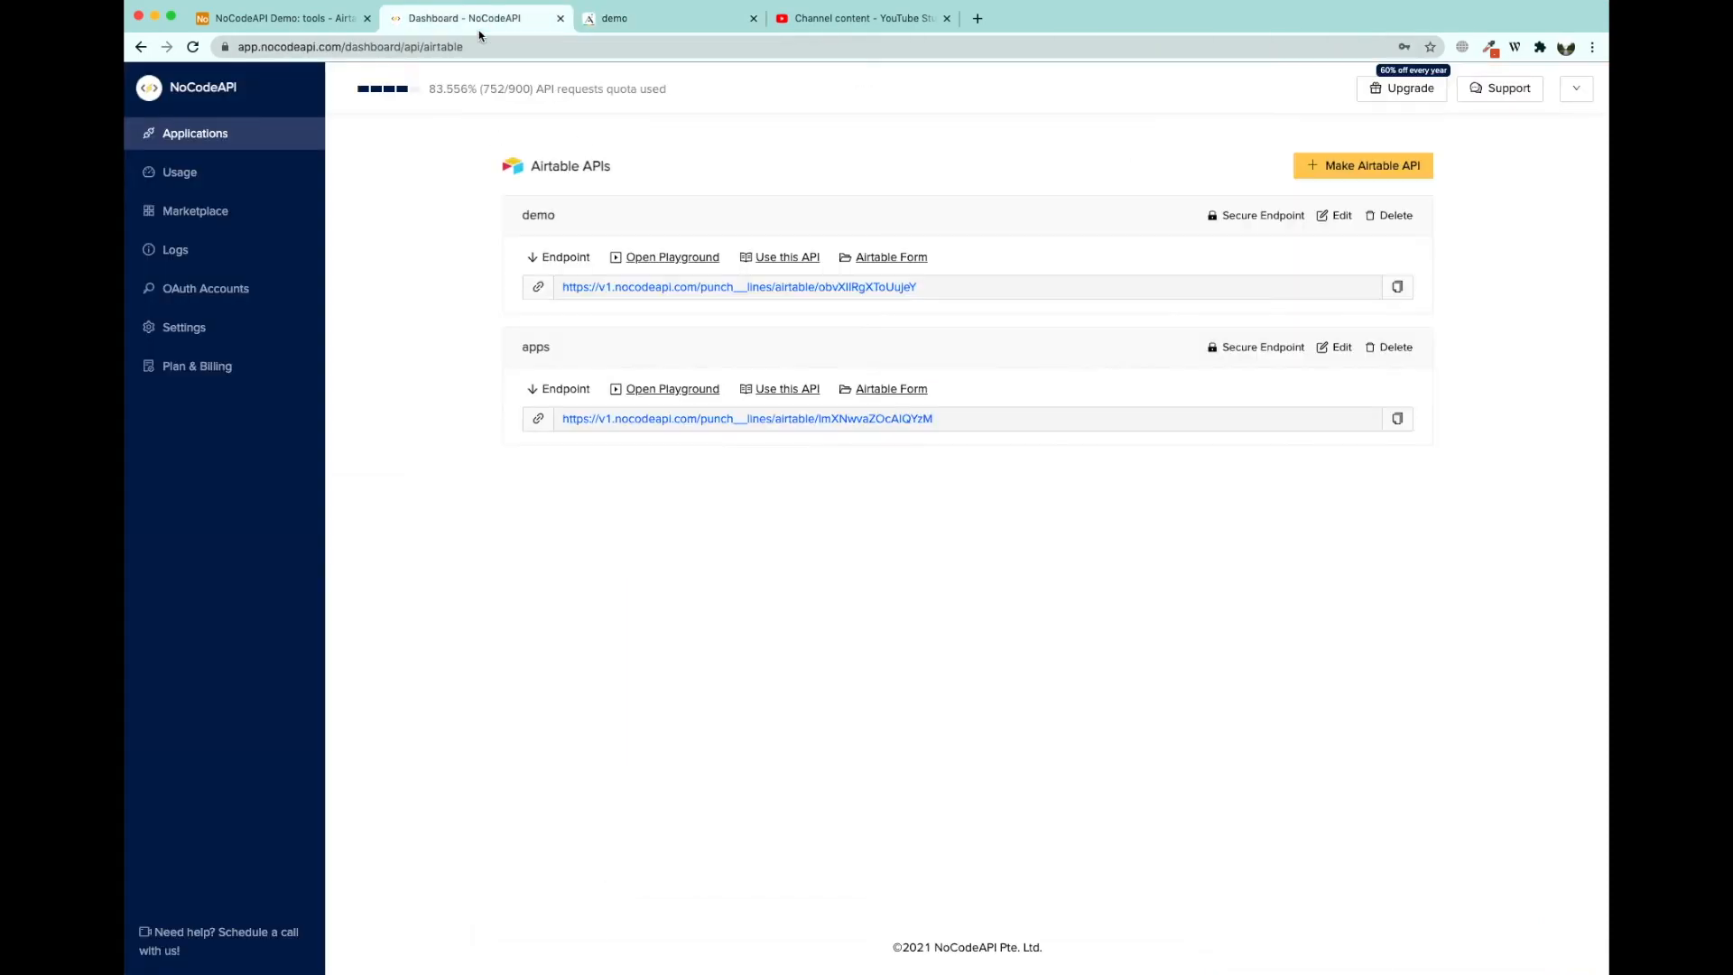
click(691, 264)
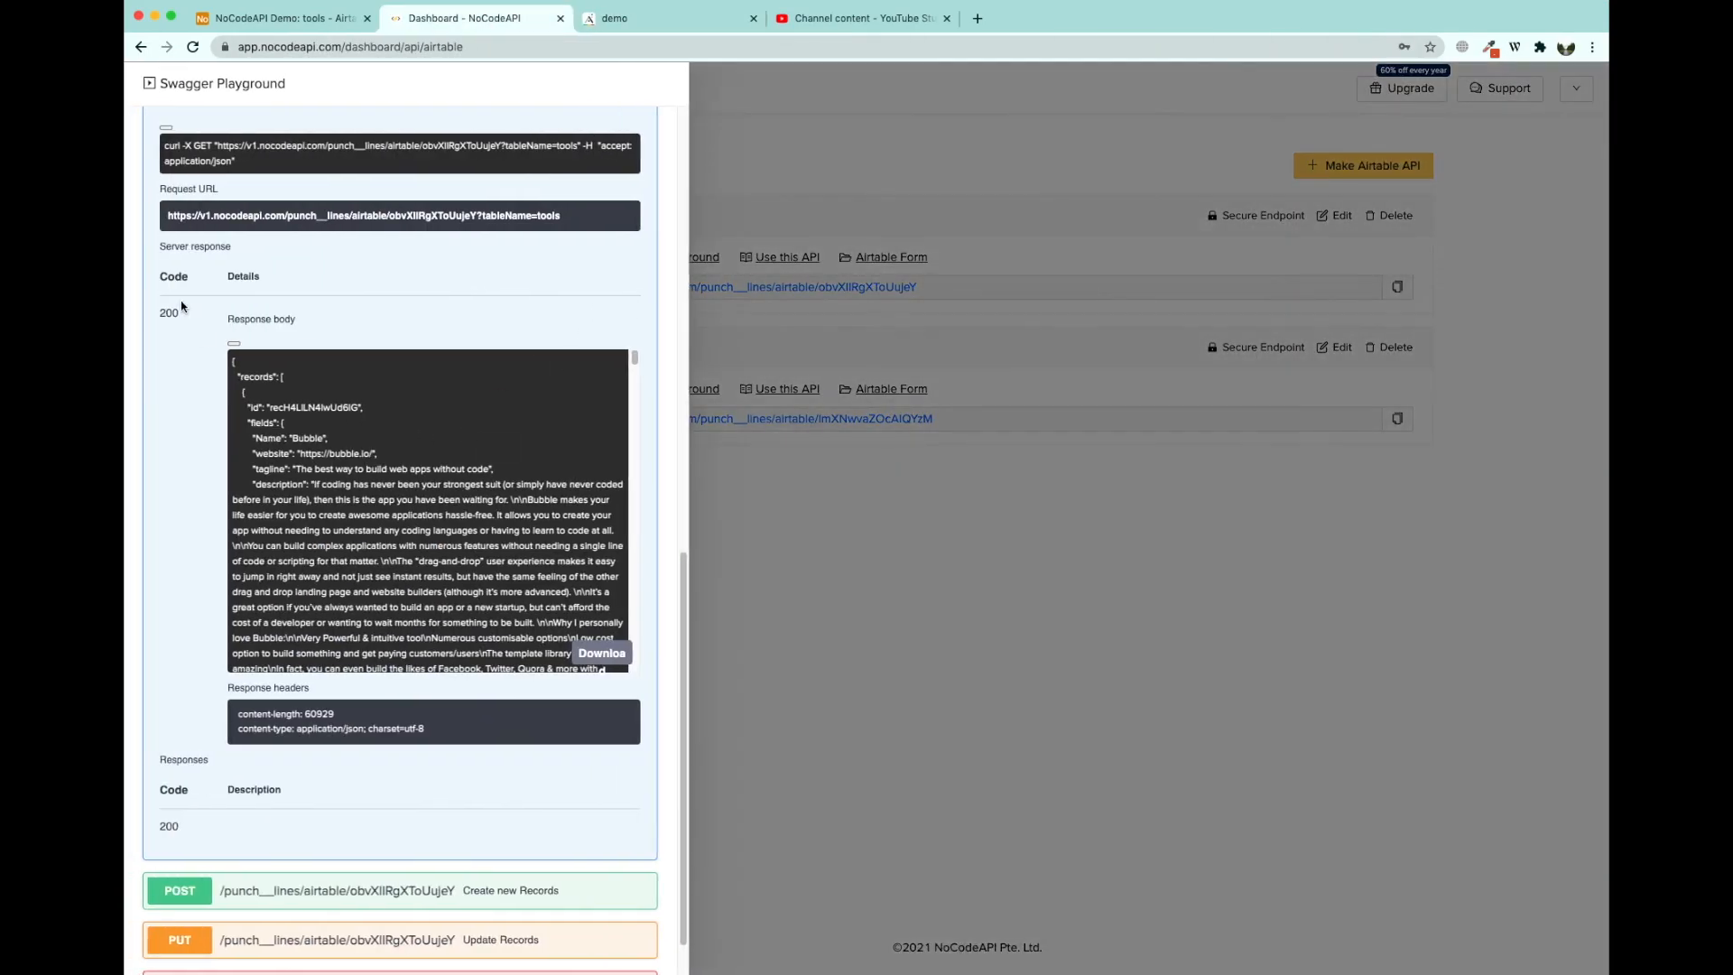
drag(168, 213, 459, 230)
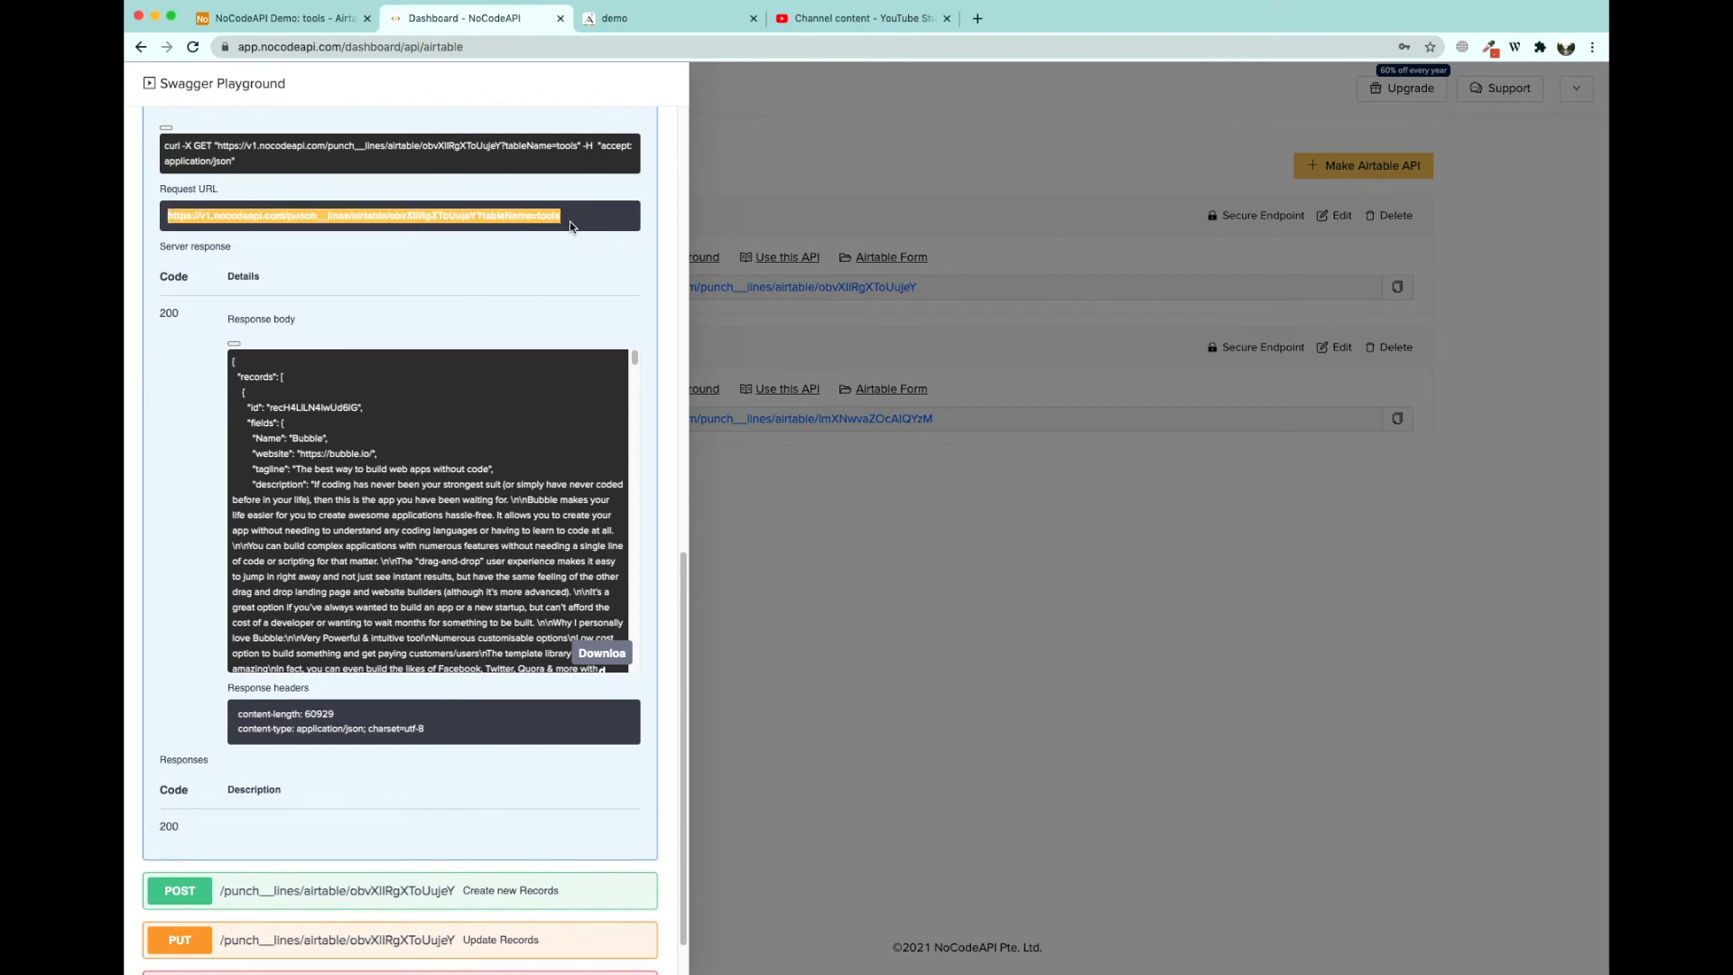
click(667, 18)
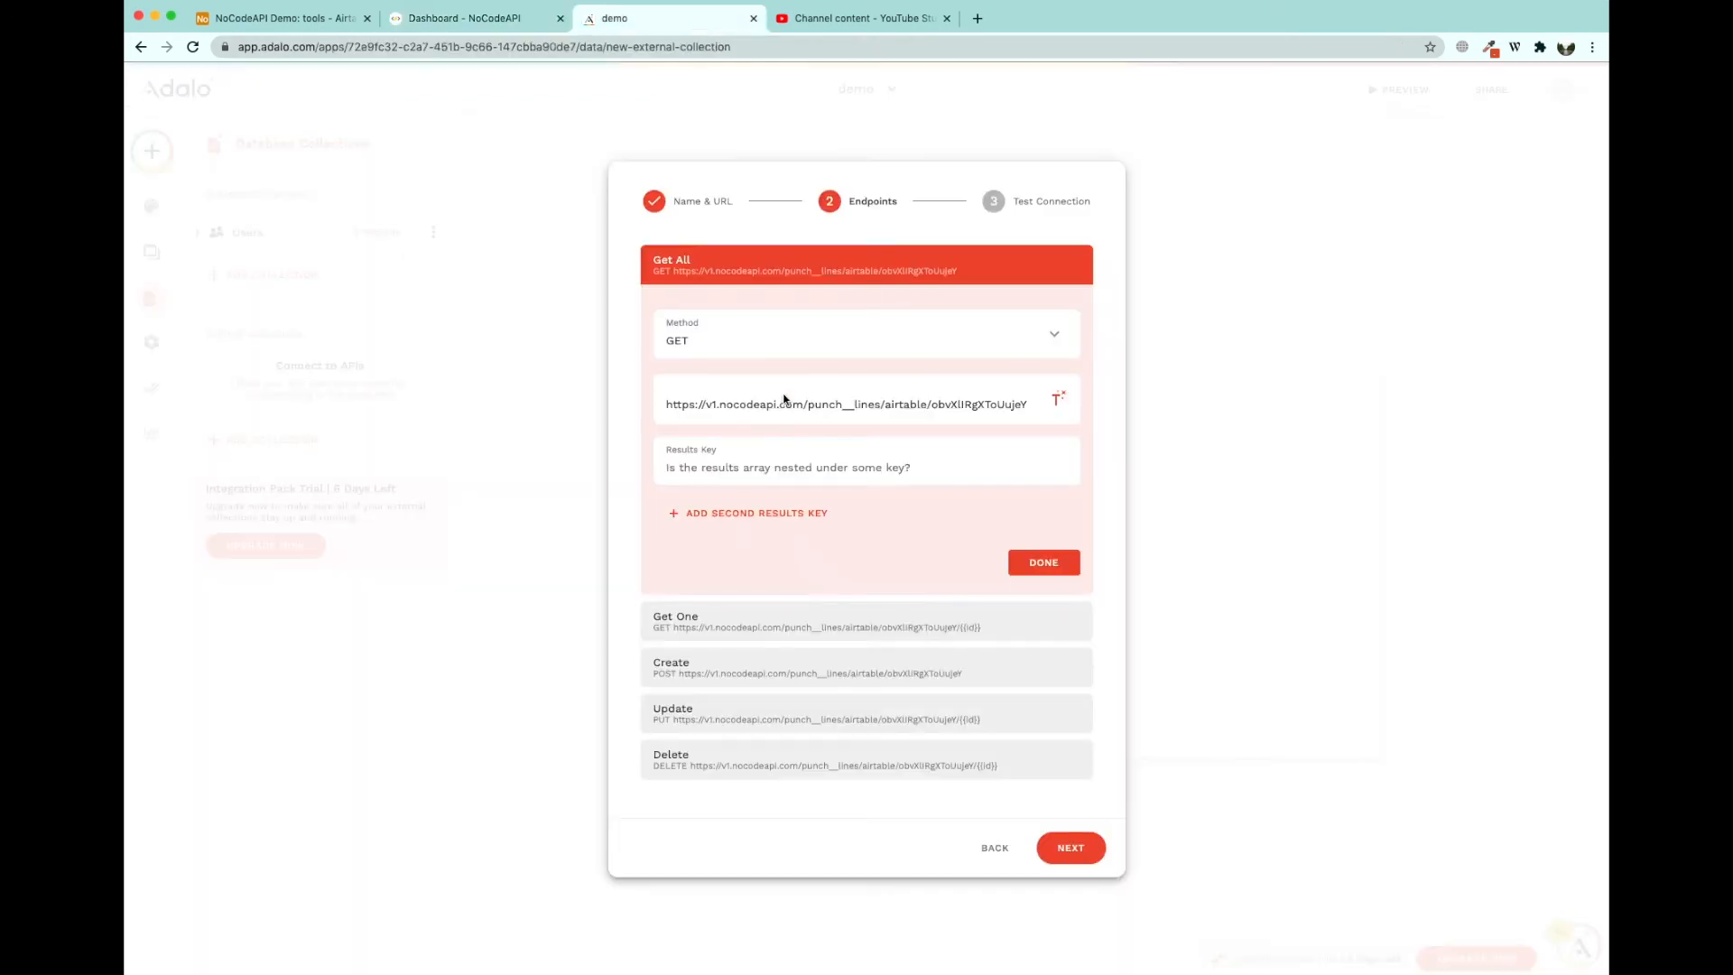
triple_click(775, 400)
key(super+v)
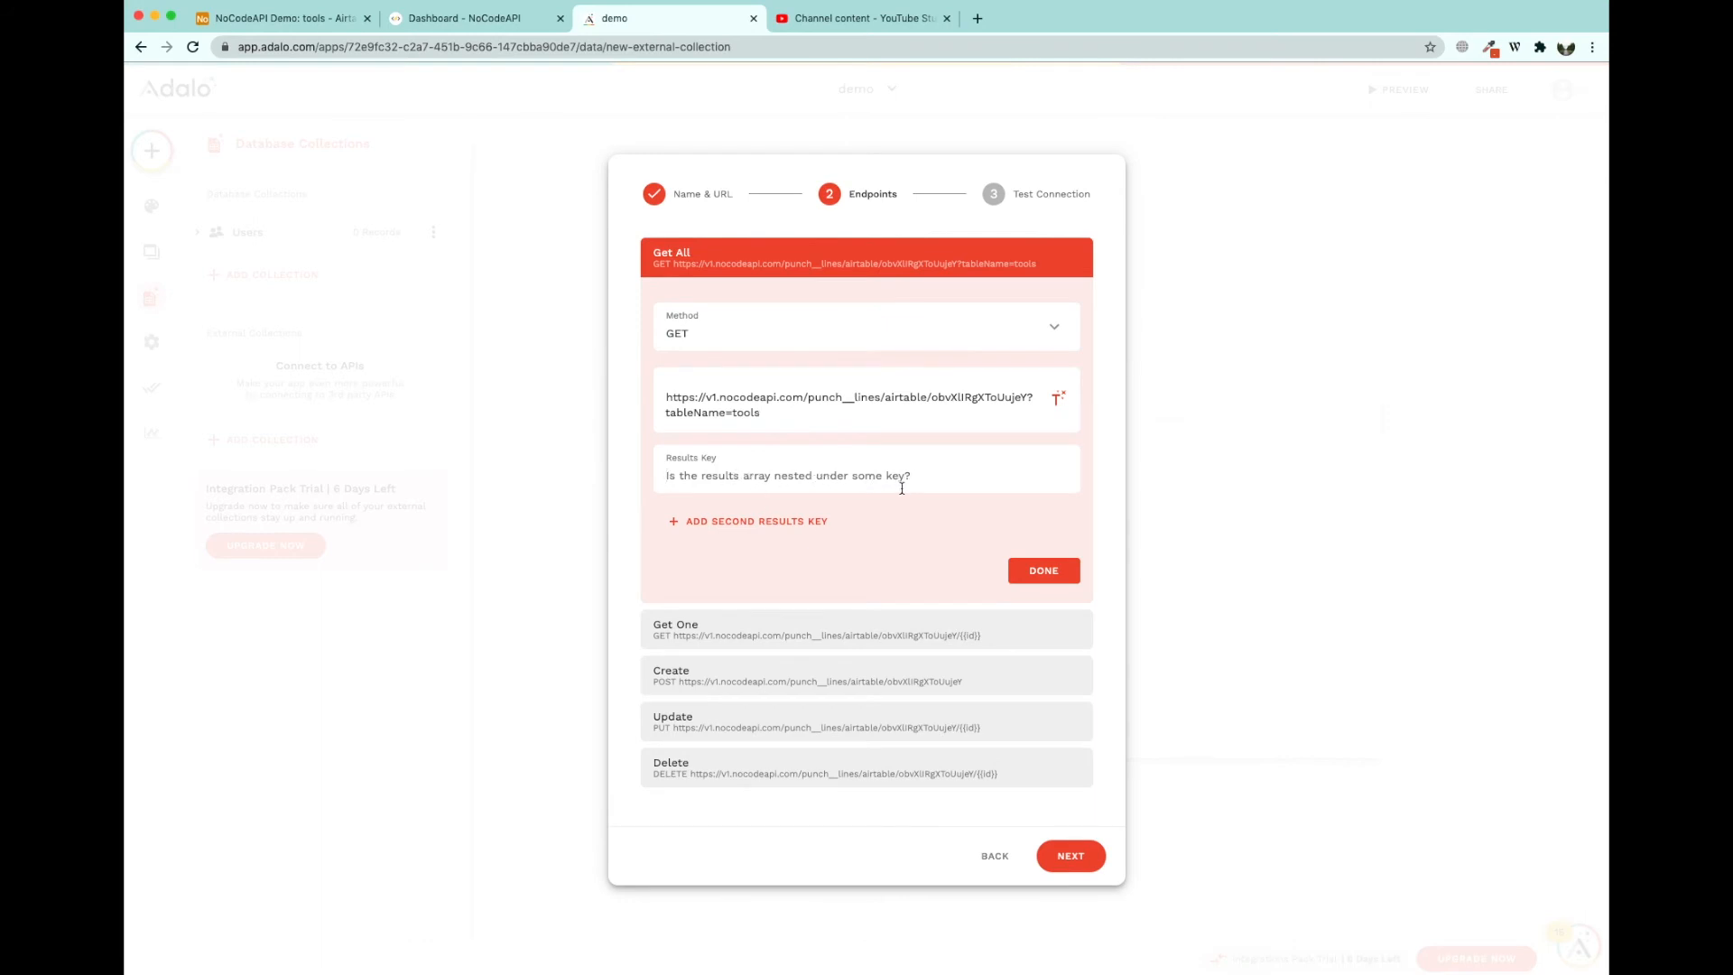
- Check the records key in the NoCodeAPI response and set the Get All endpoint's Results Key to records
click(464, 18)
double_click(247, 377)
click(664, 18)
click(683, 446)
text(records)
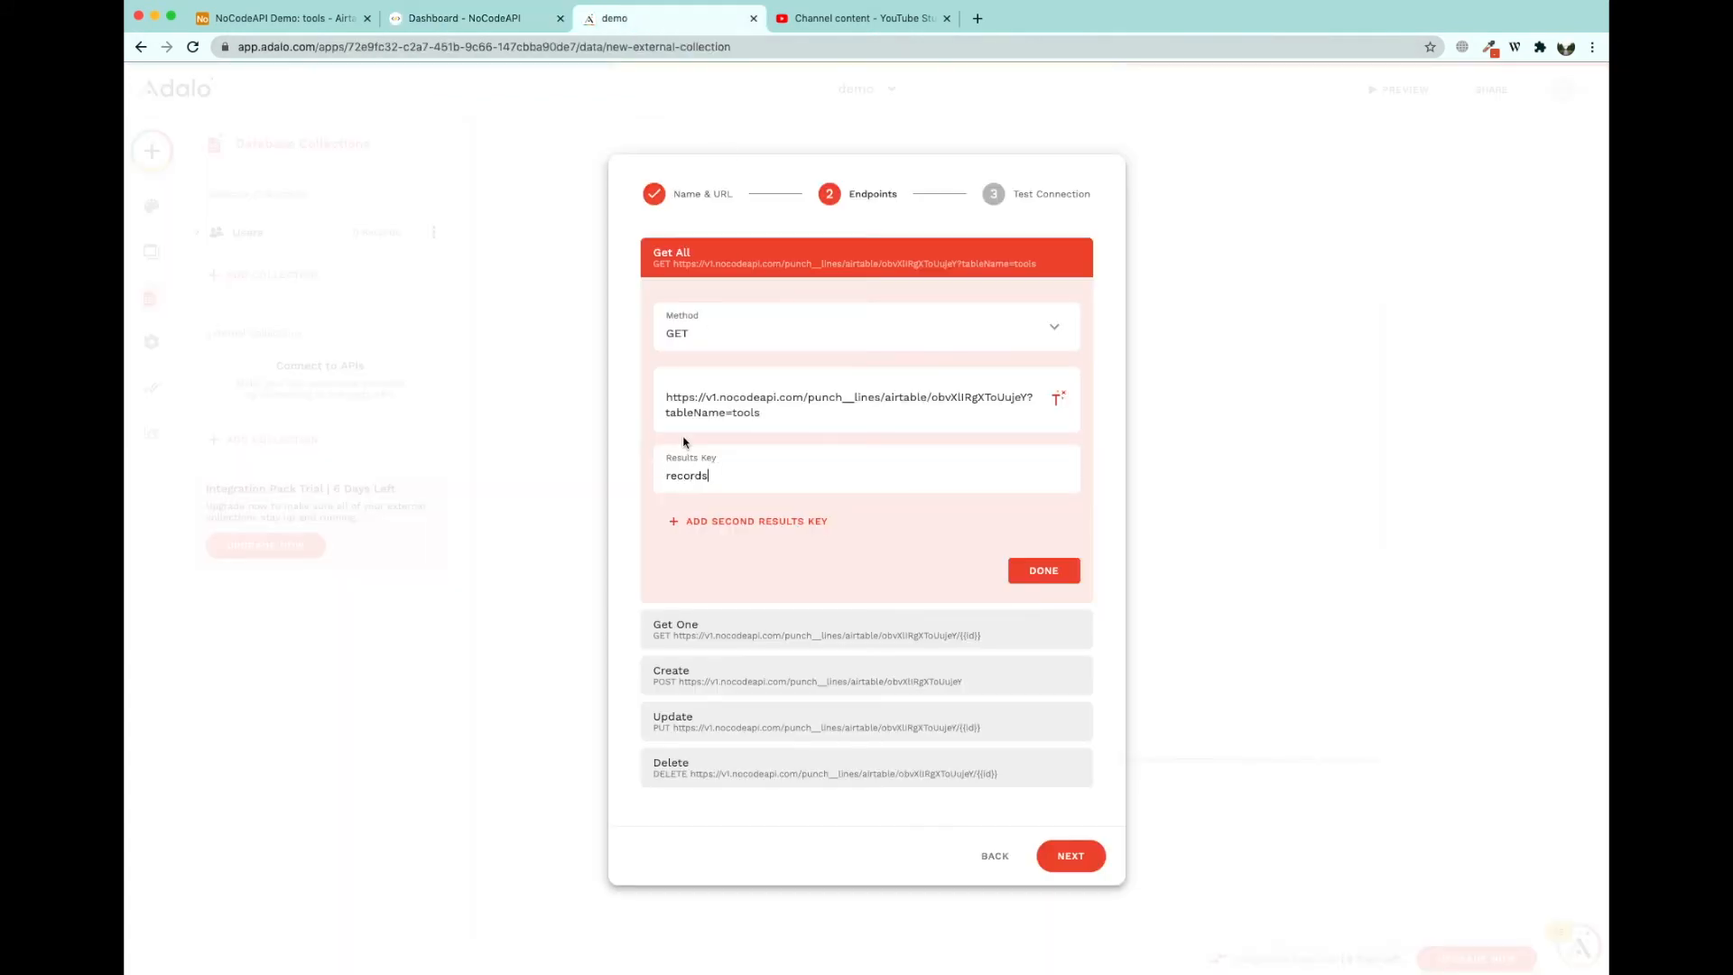
click(1040, 569)
- Run the API connection test and create the external collection
click(1072, 691)
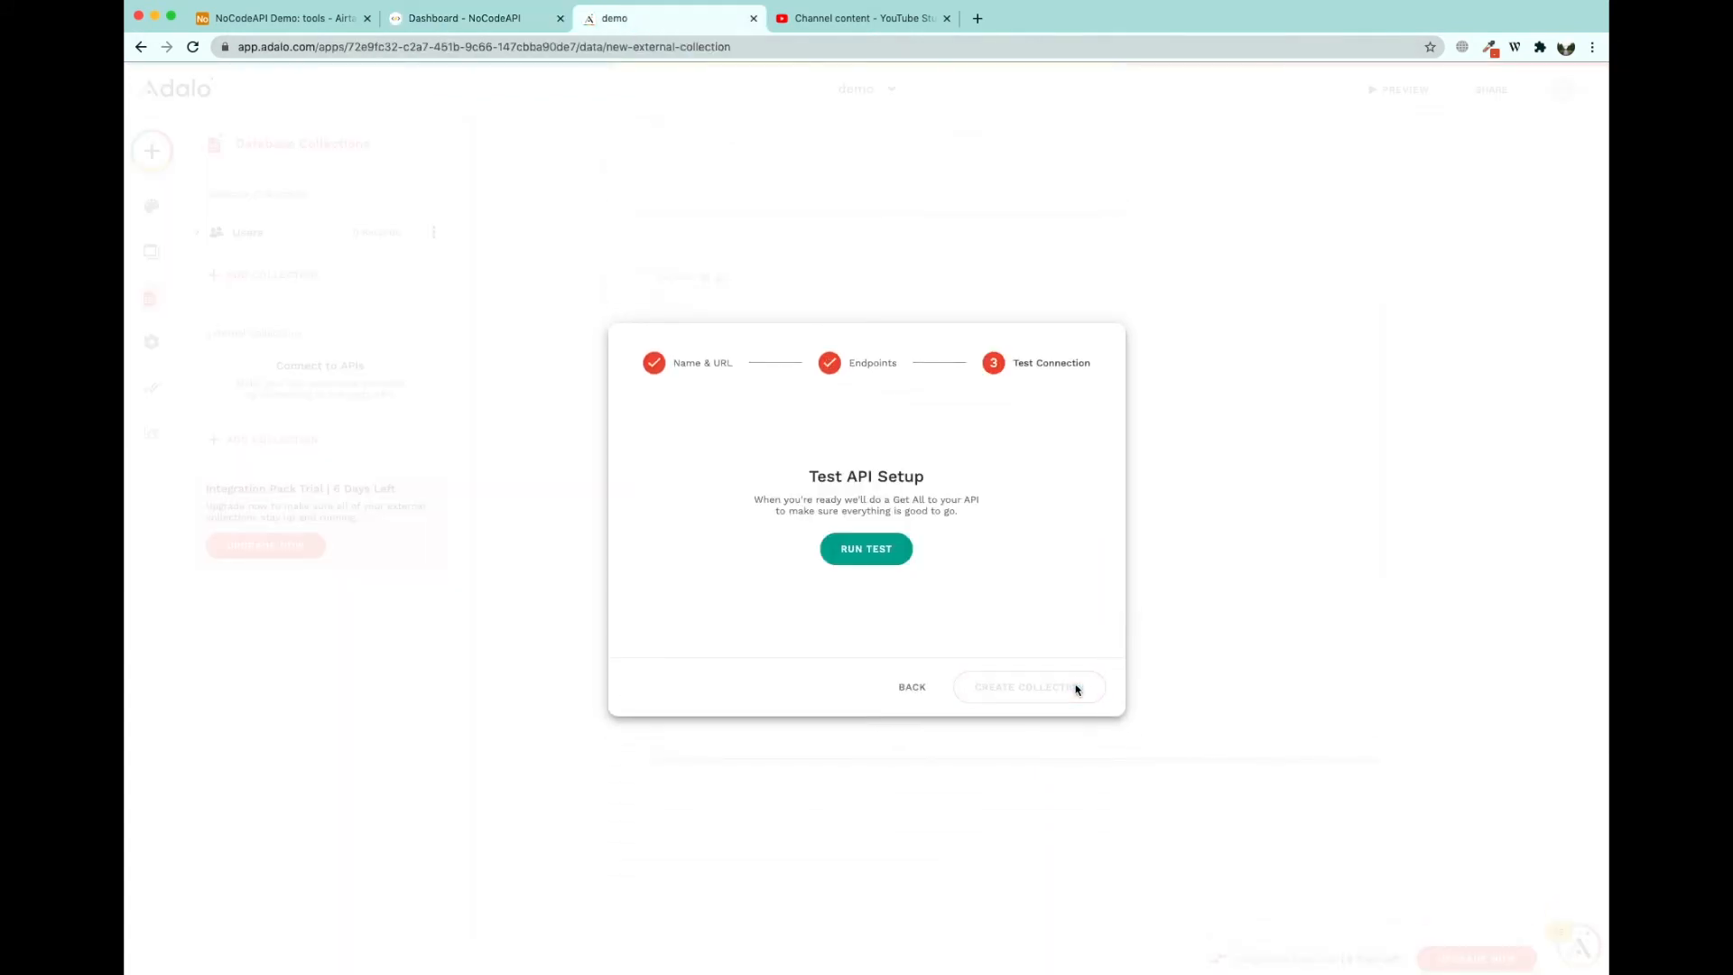
click(875, 555)
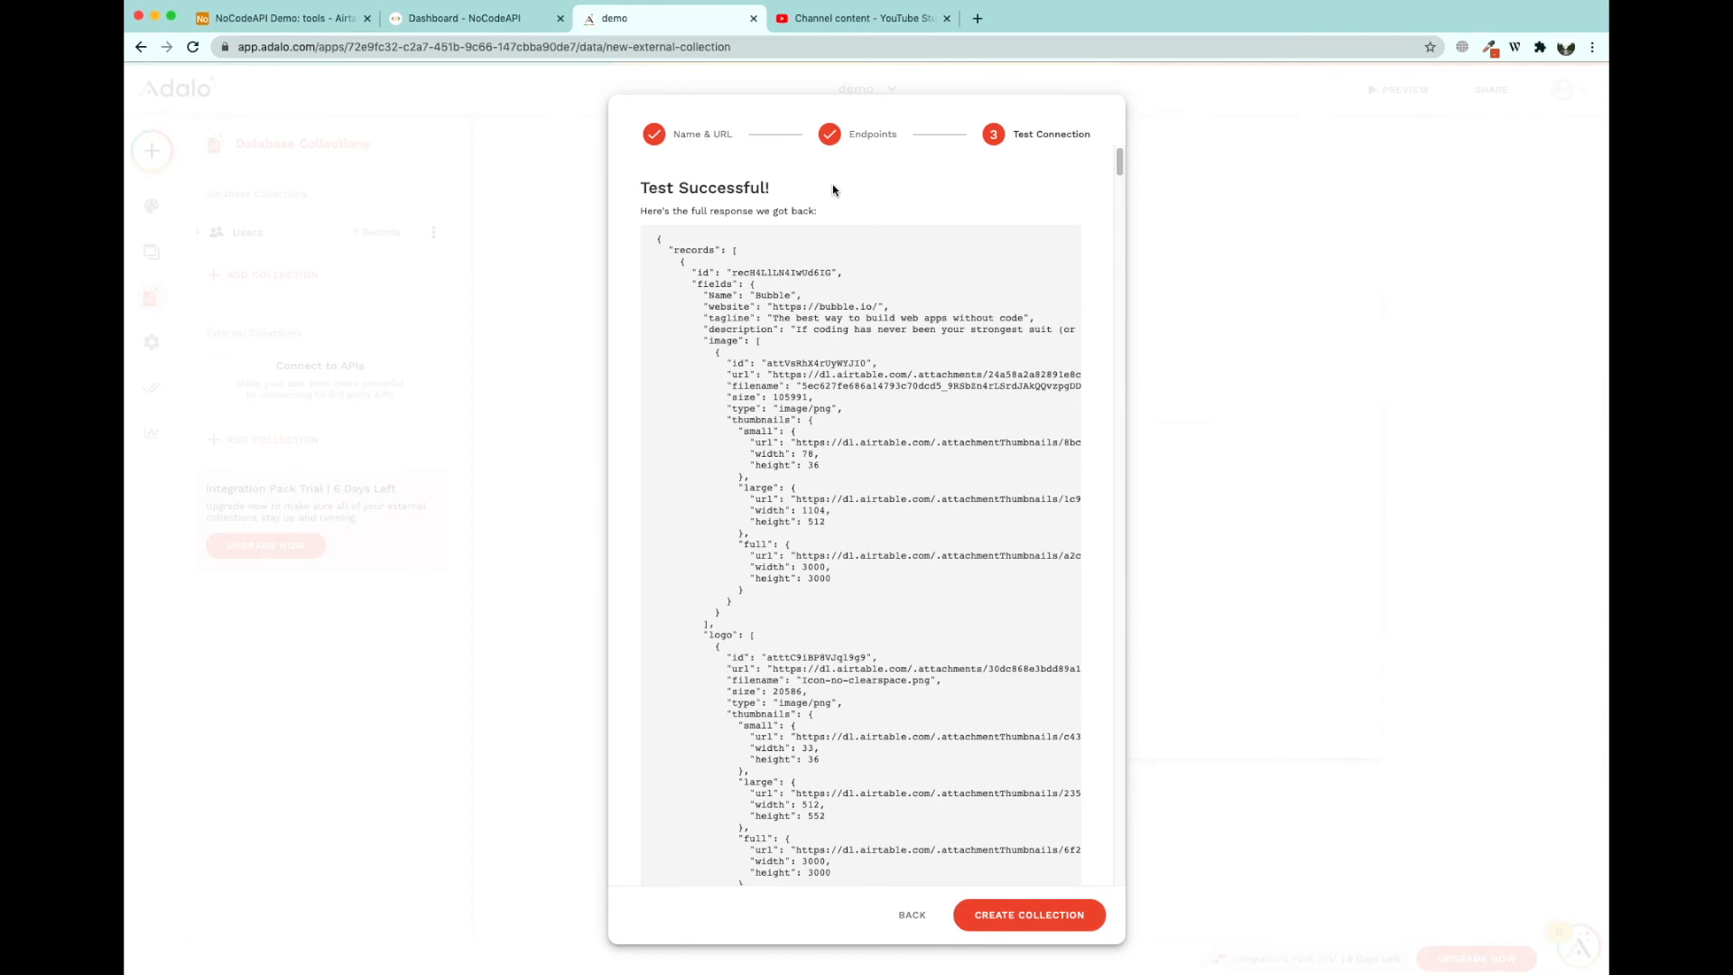
click(1017, 913)
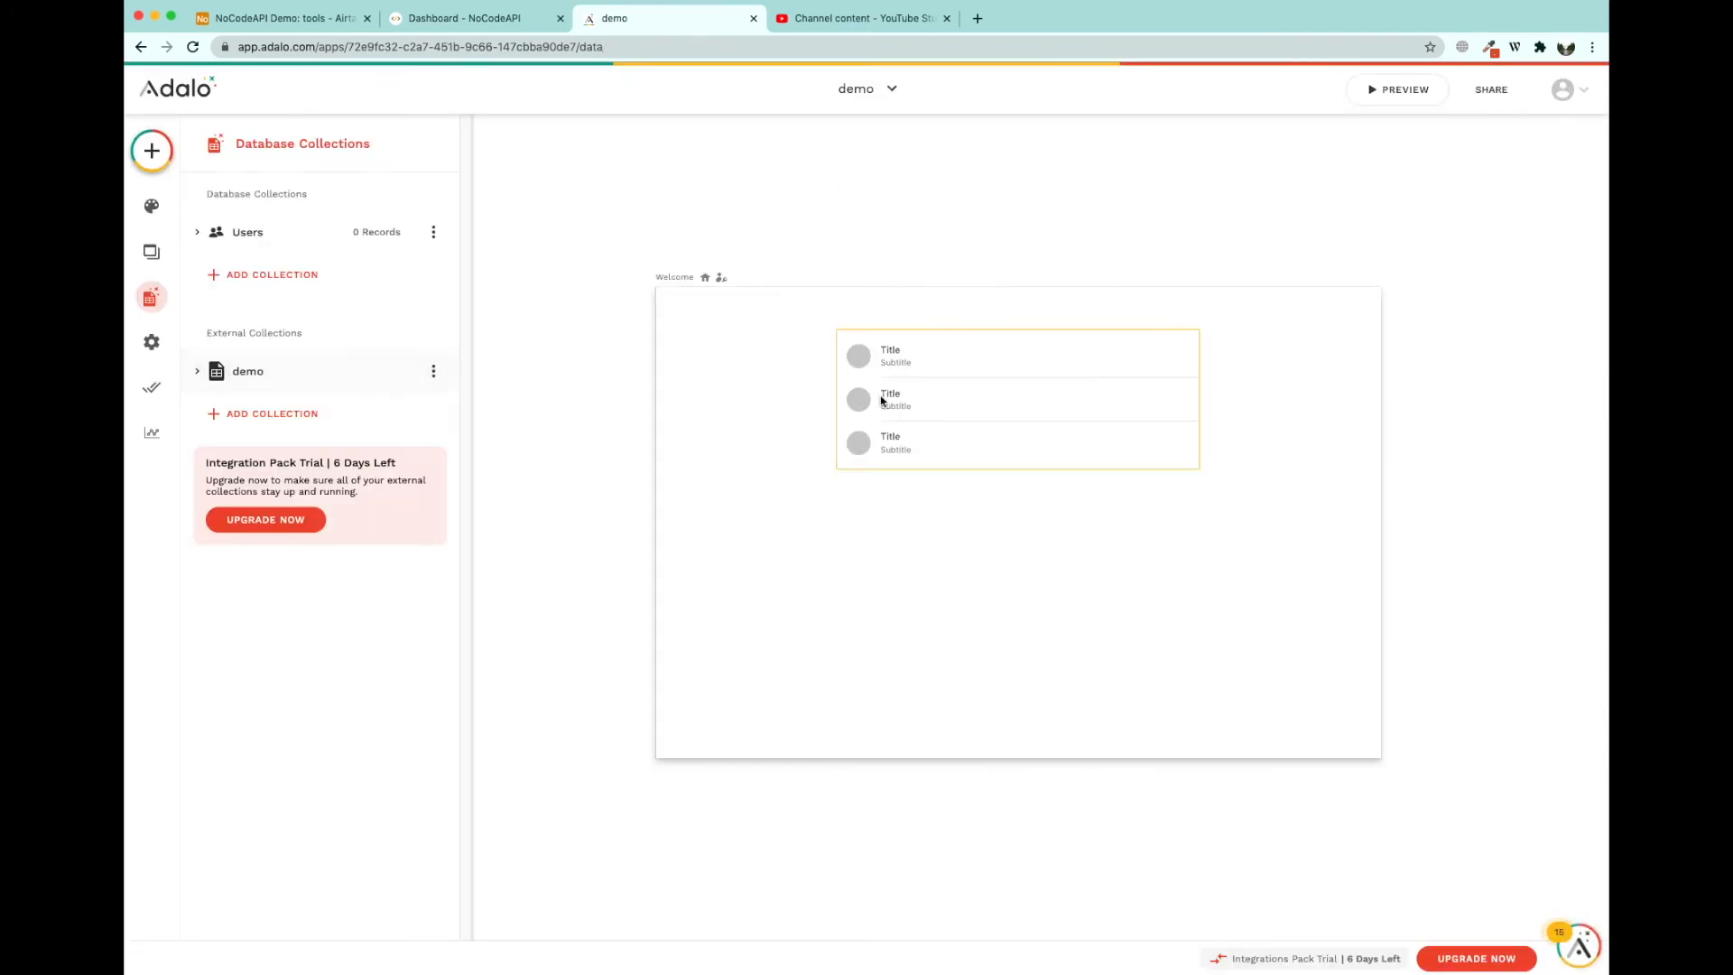
- Set the Simple List on the Welcome screen to list the demo collection
click(959, 364)
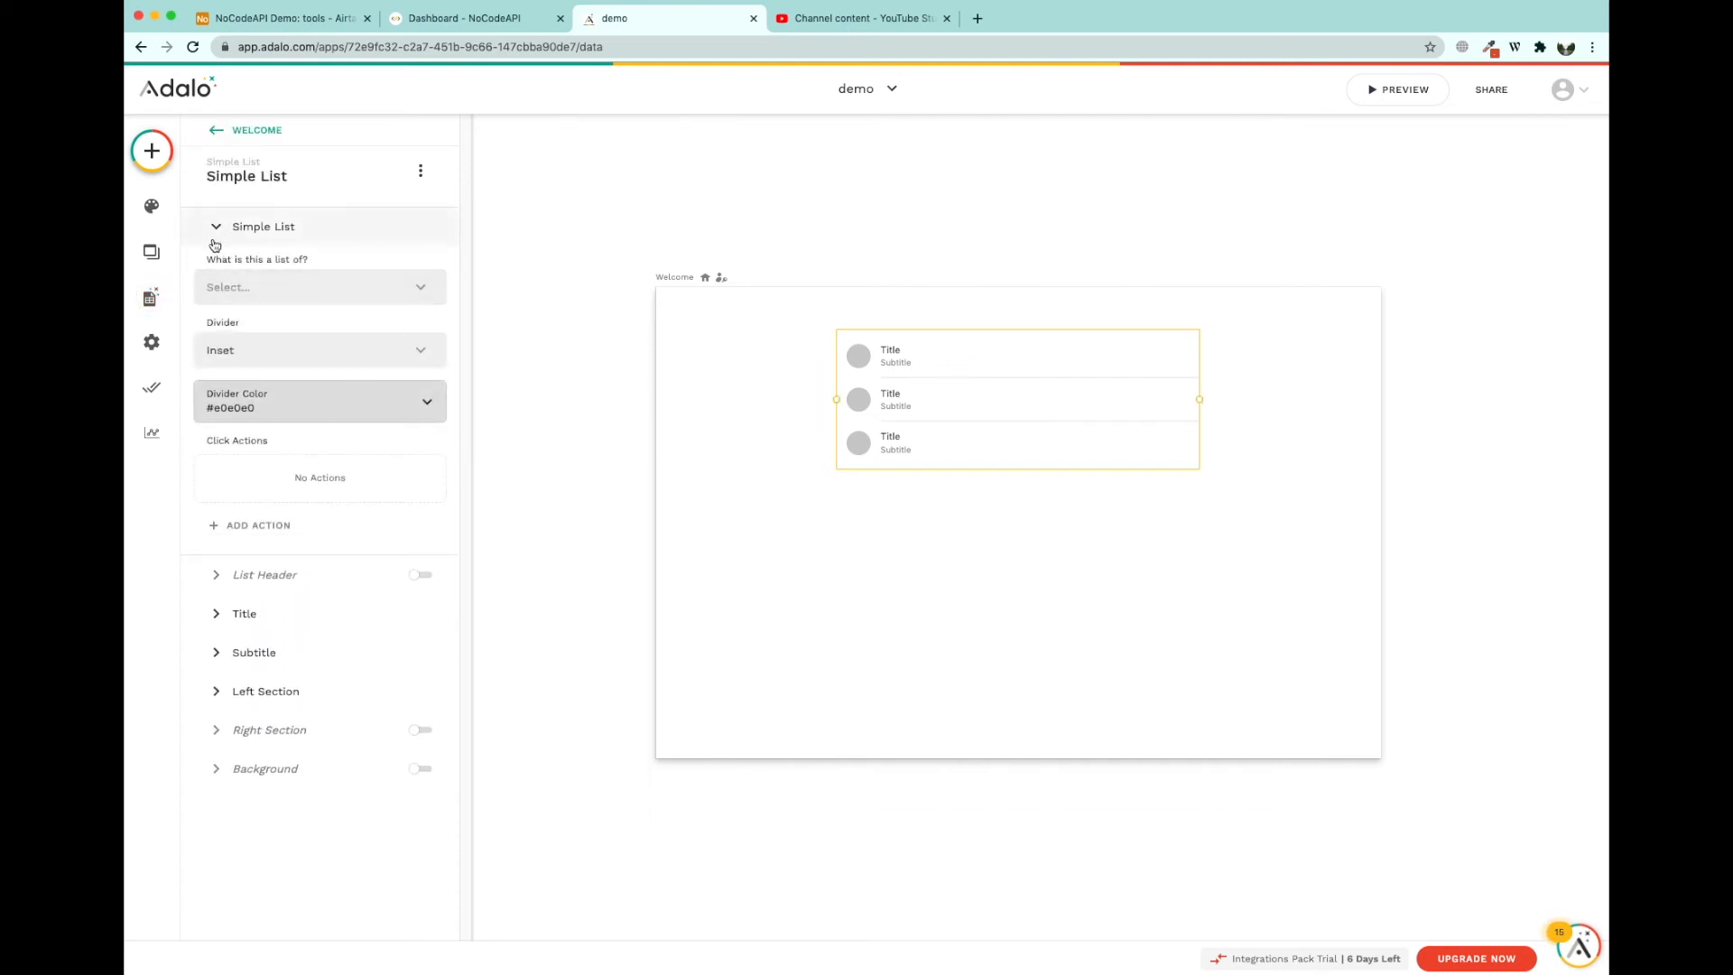
click(344, 284)
click(274, 357)
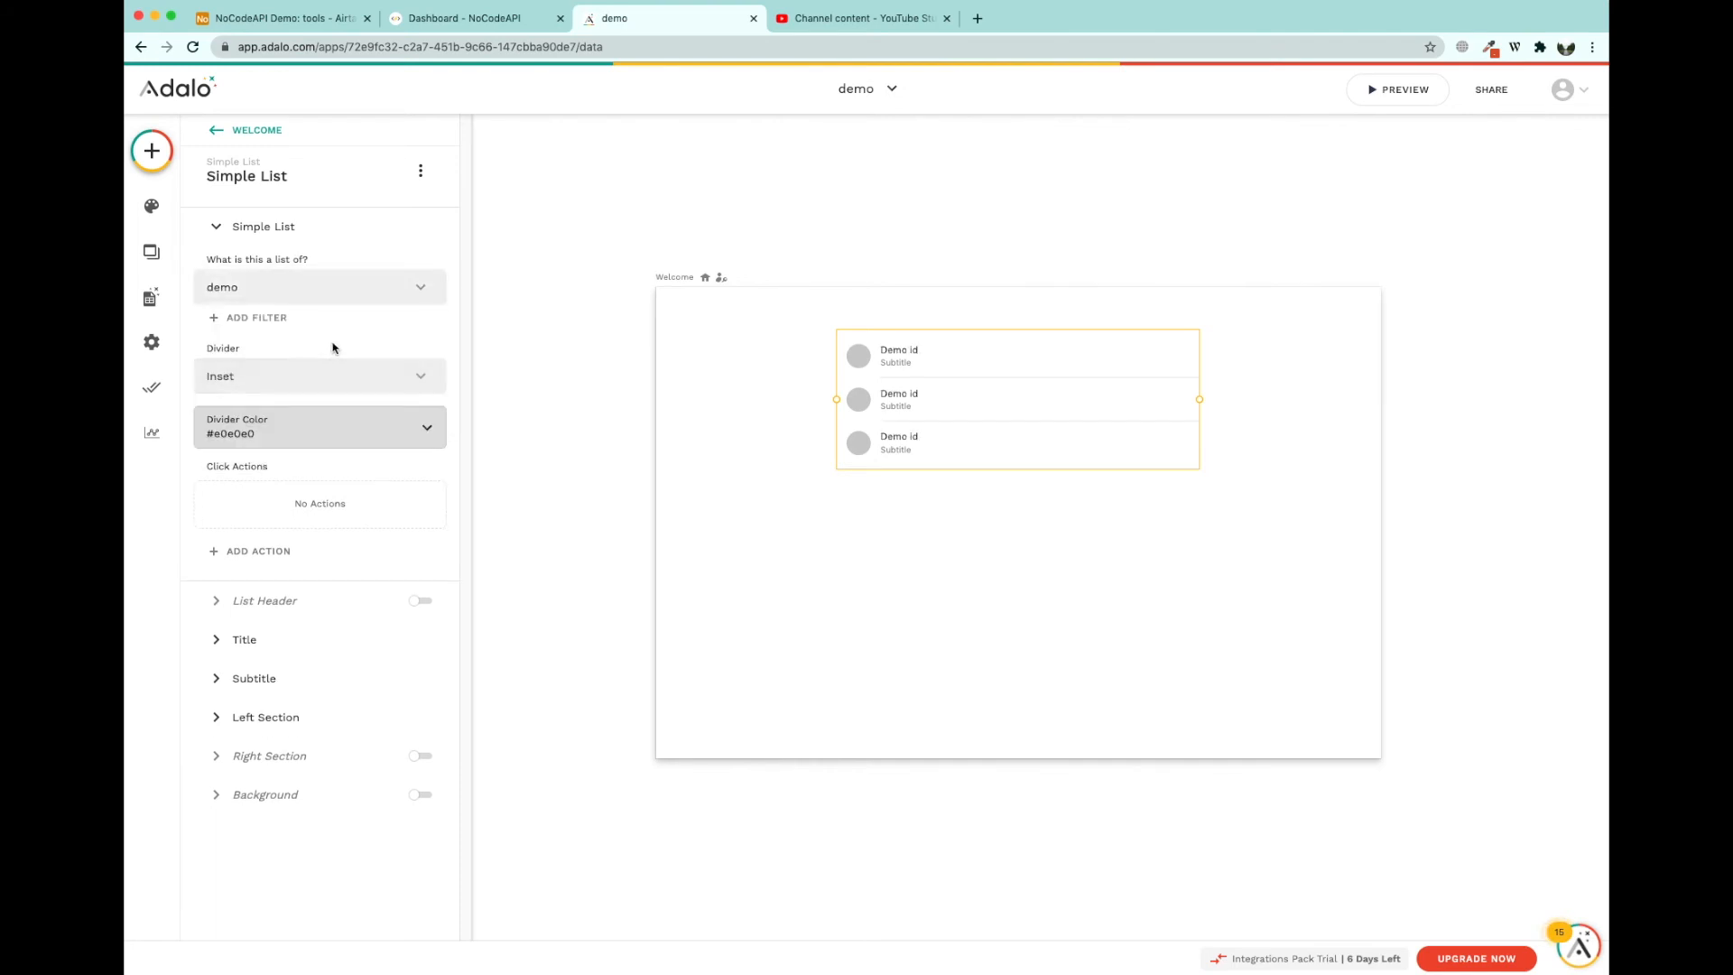
click(881, 264)
click(860, 361)
- Replace the list's Title text with the magic text fields > Name from the current demo record
click(255, 641)
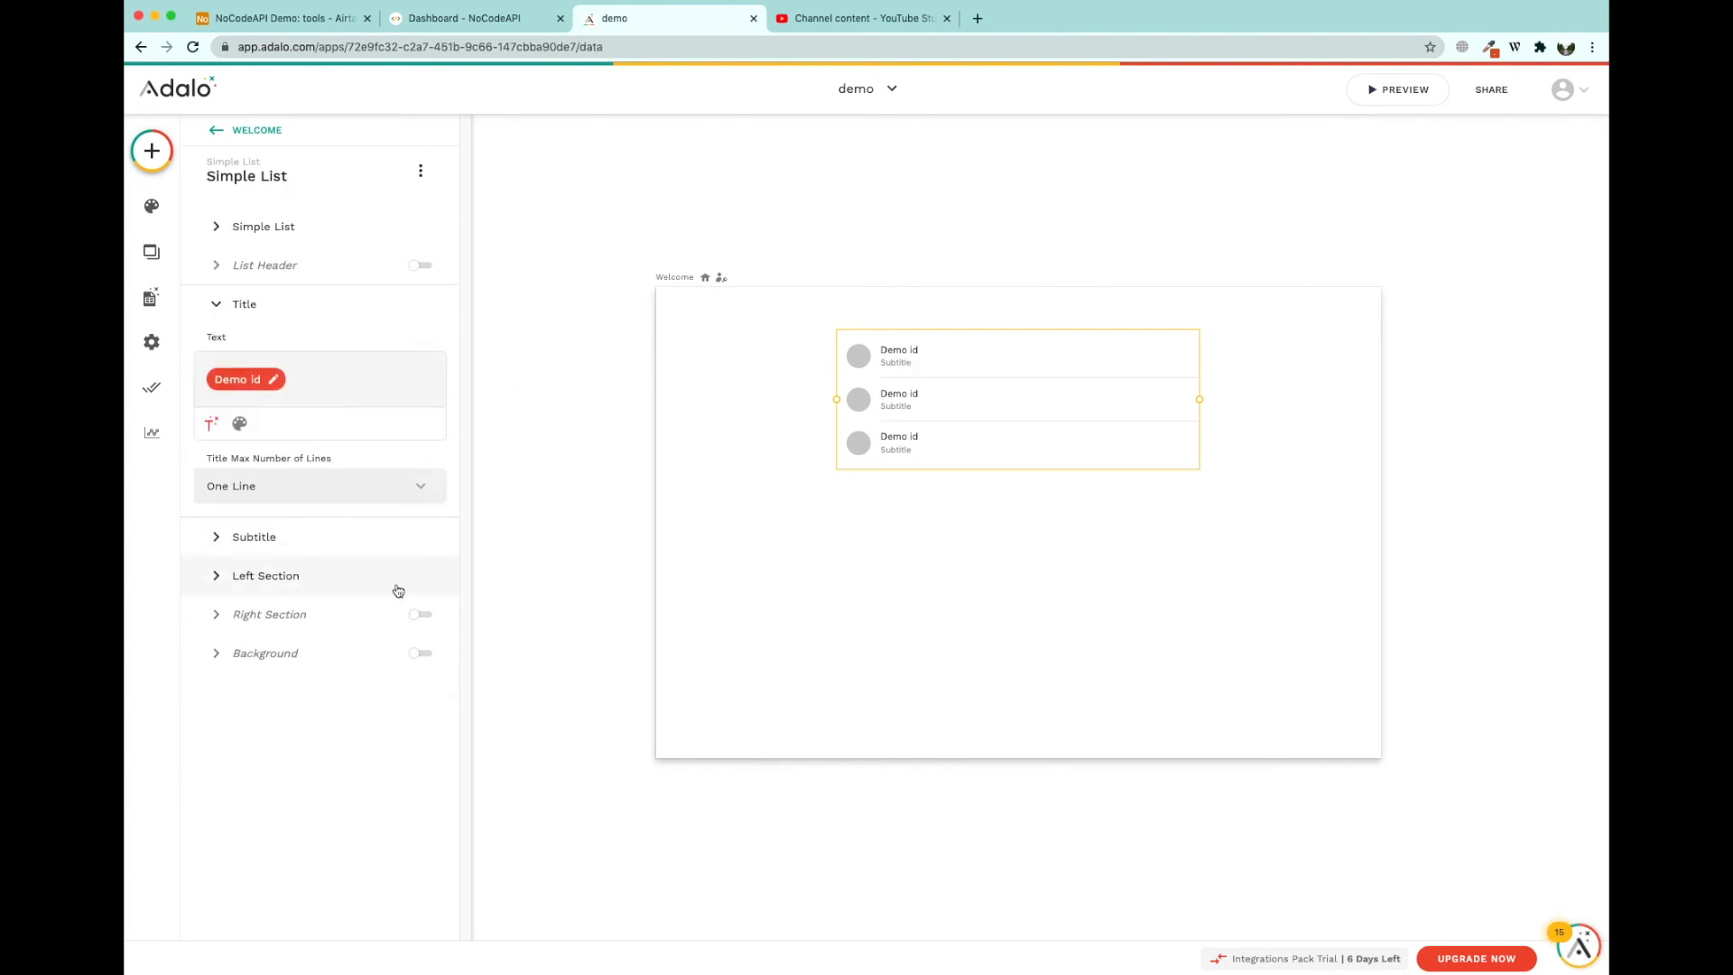
click(273, 379)
click(419, 421)
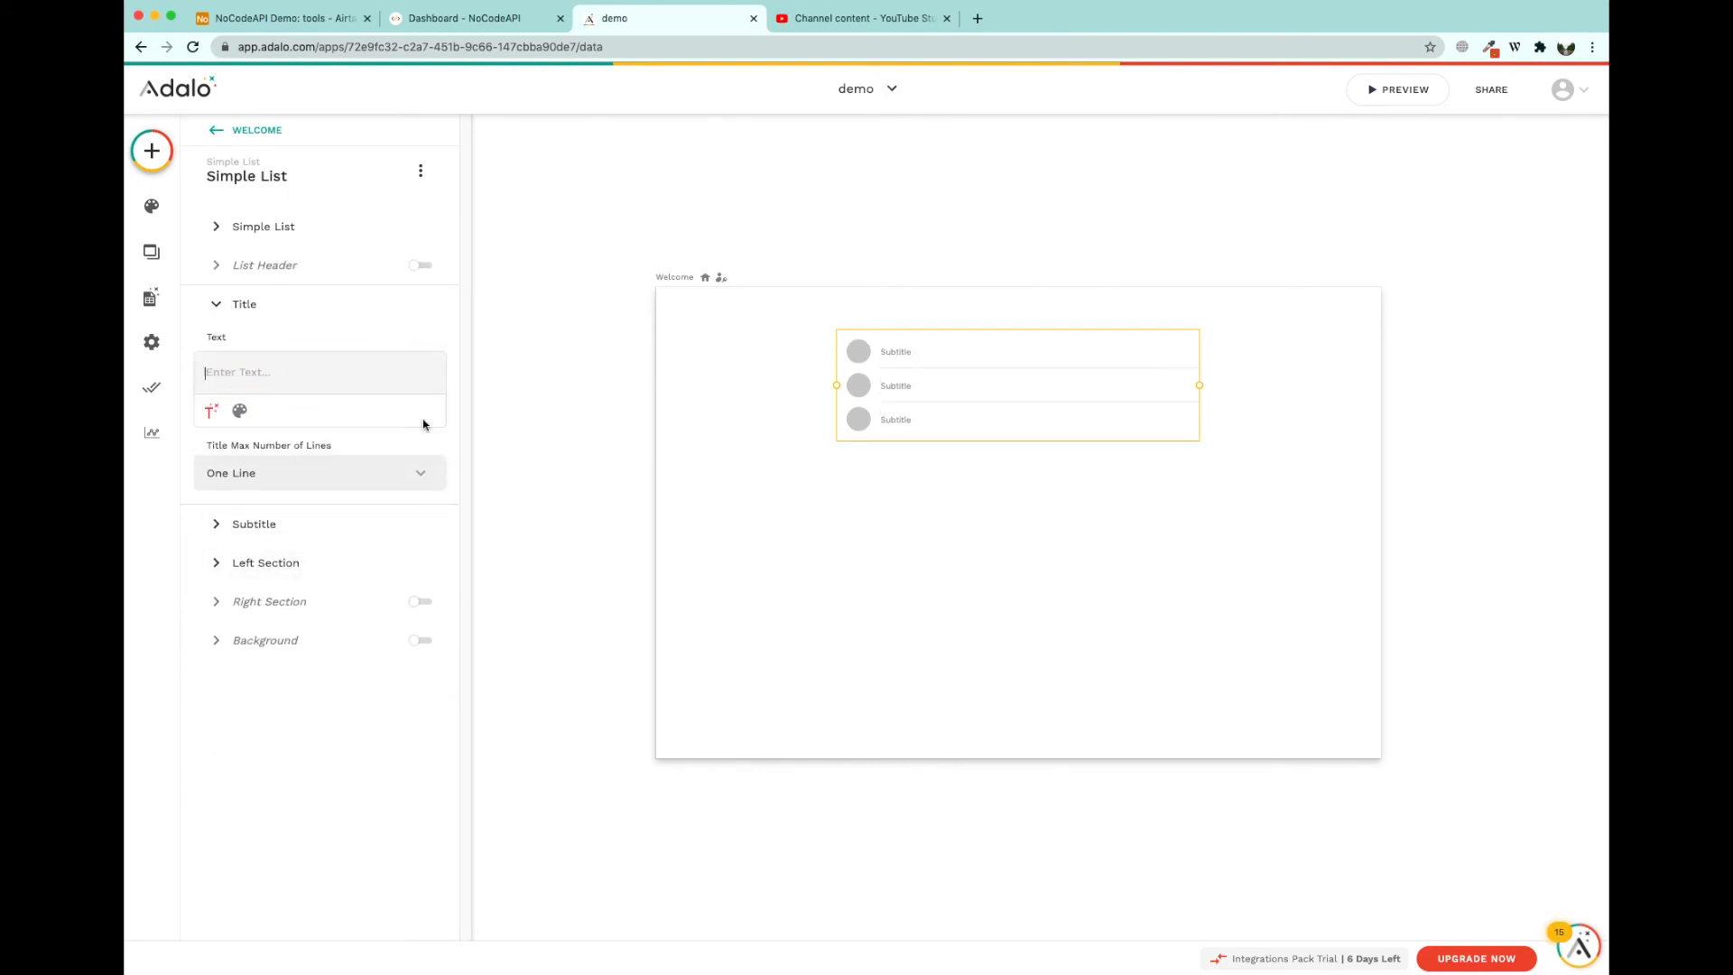
click(211, 411)
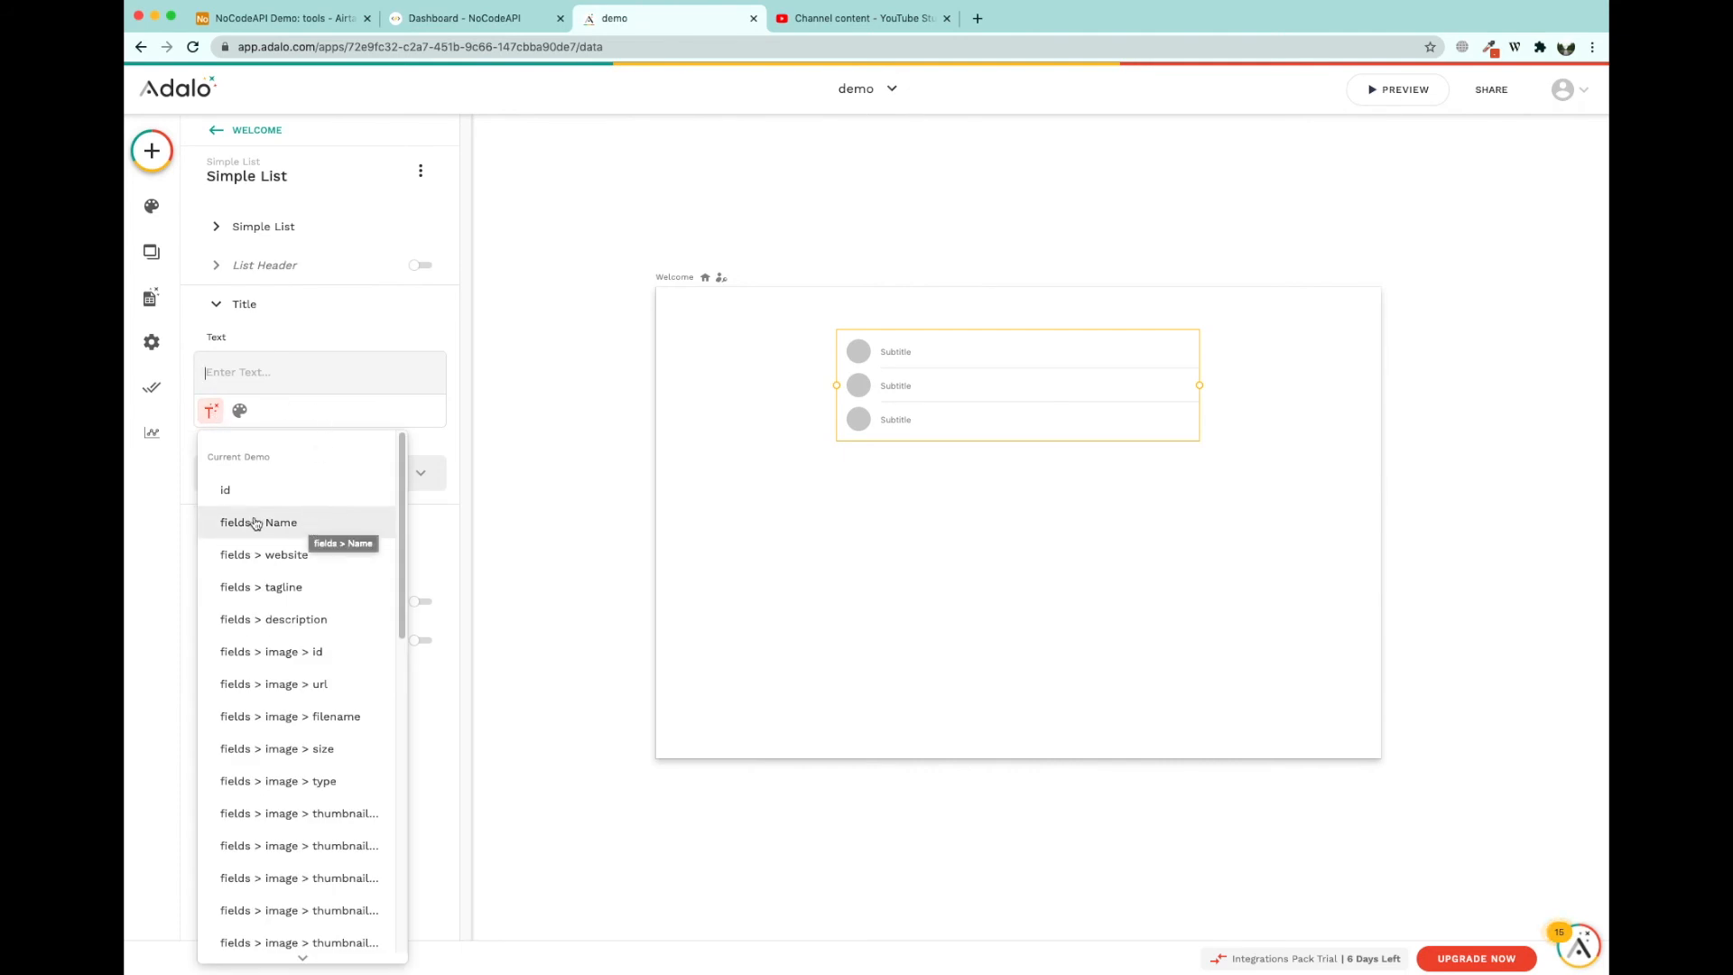
click(293, 529)
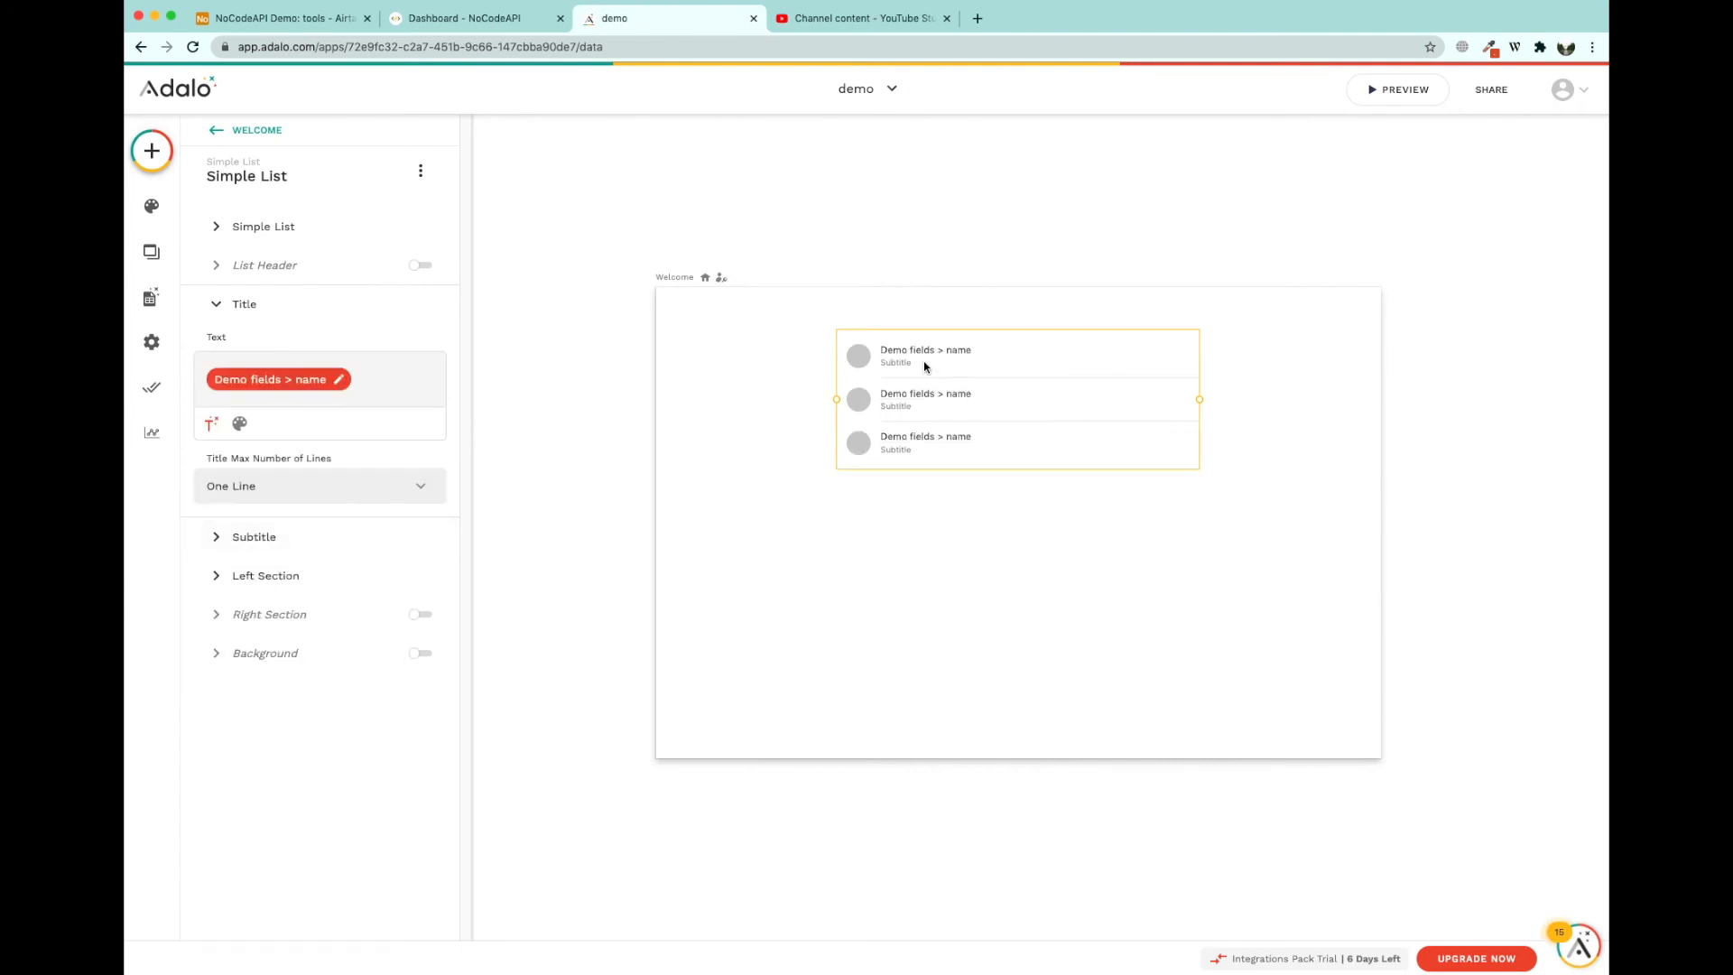
- Replace the list's Subtitle text with the magic text fields > tagline from the current demo record
click(258, 538)
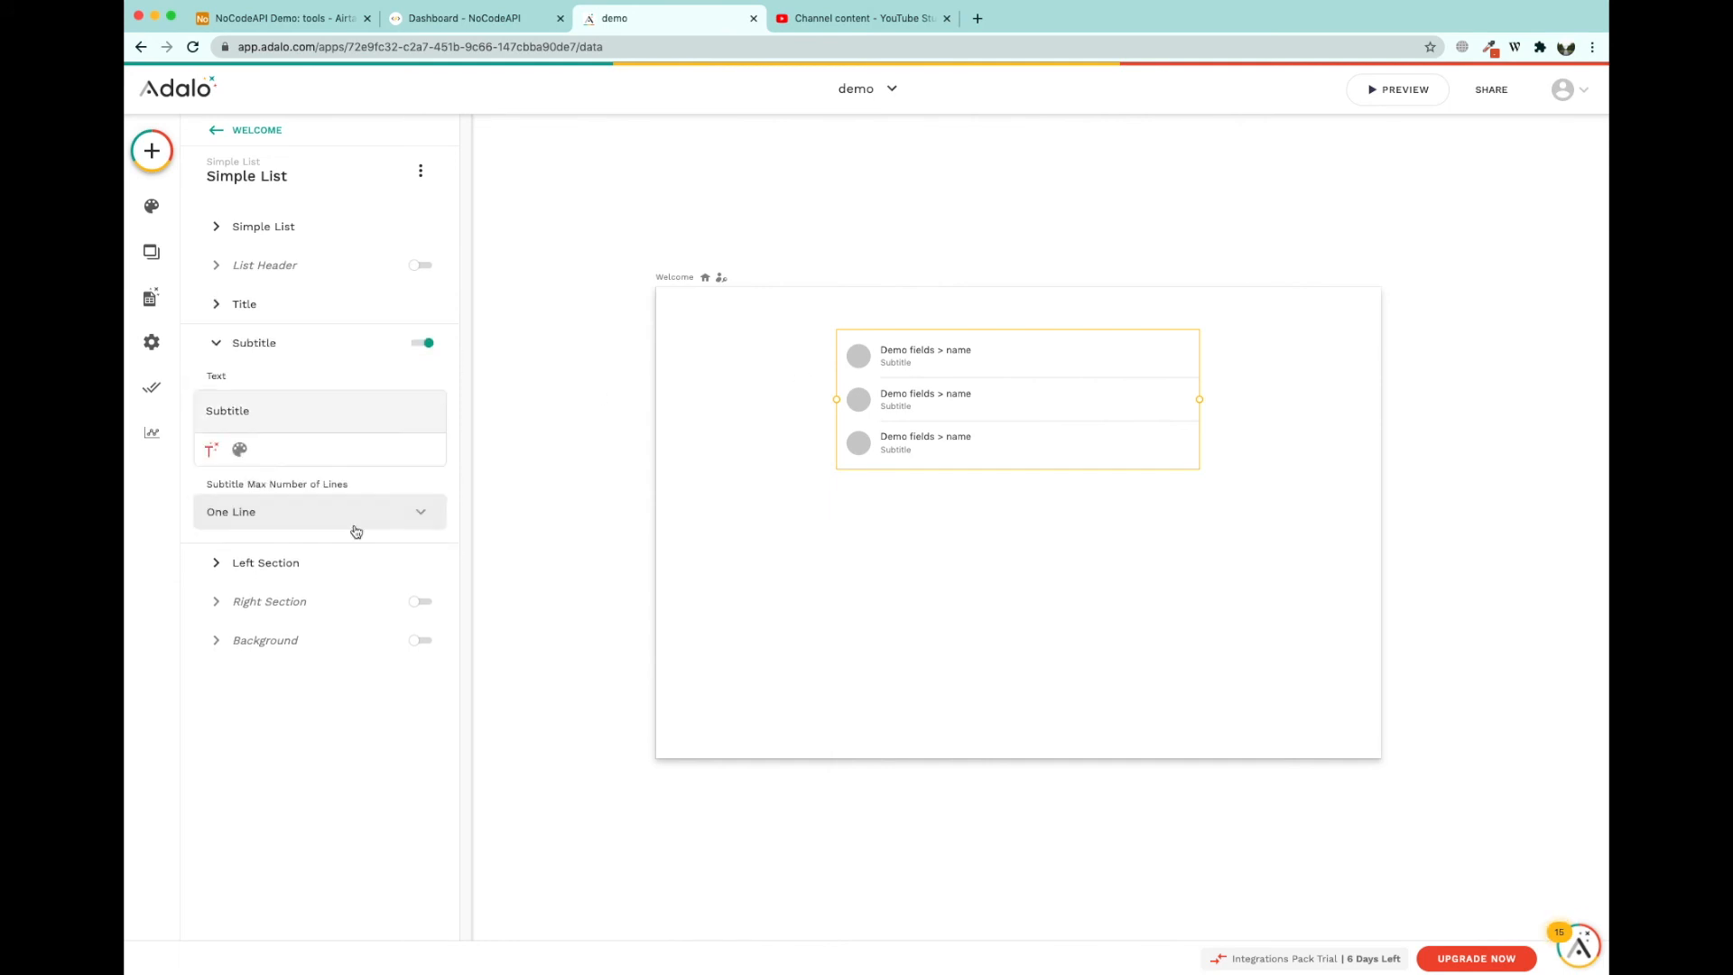
double_click(227, 411)
click(210, 449)
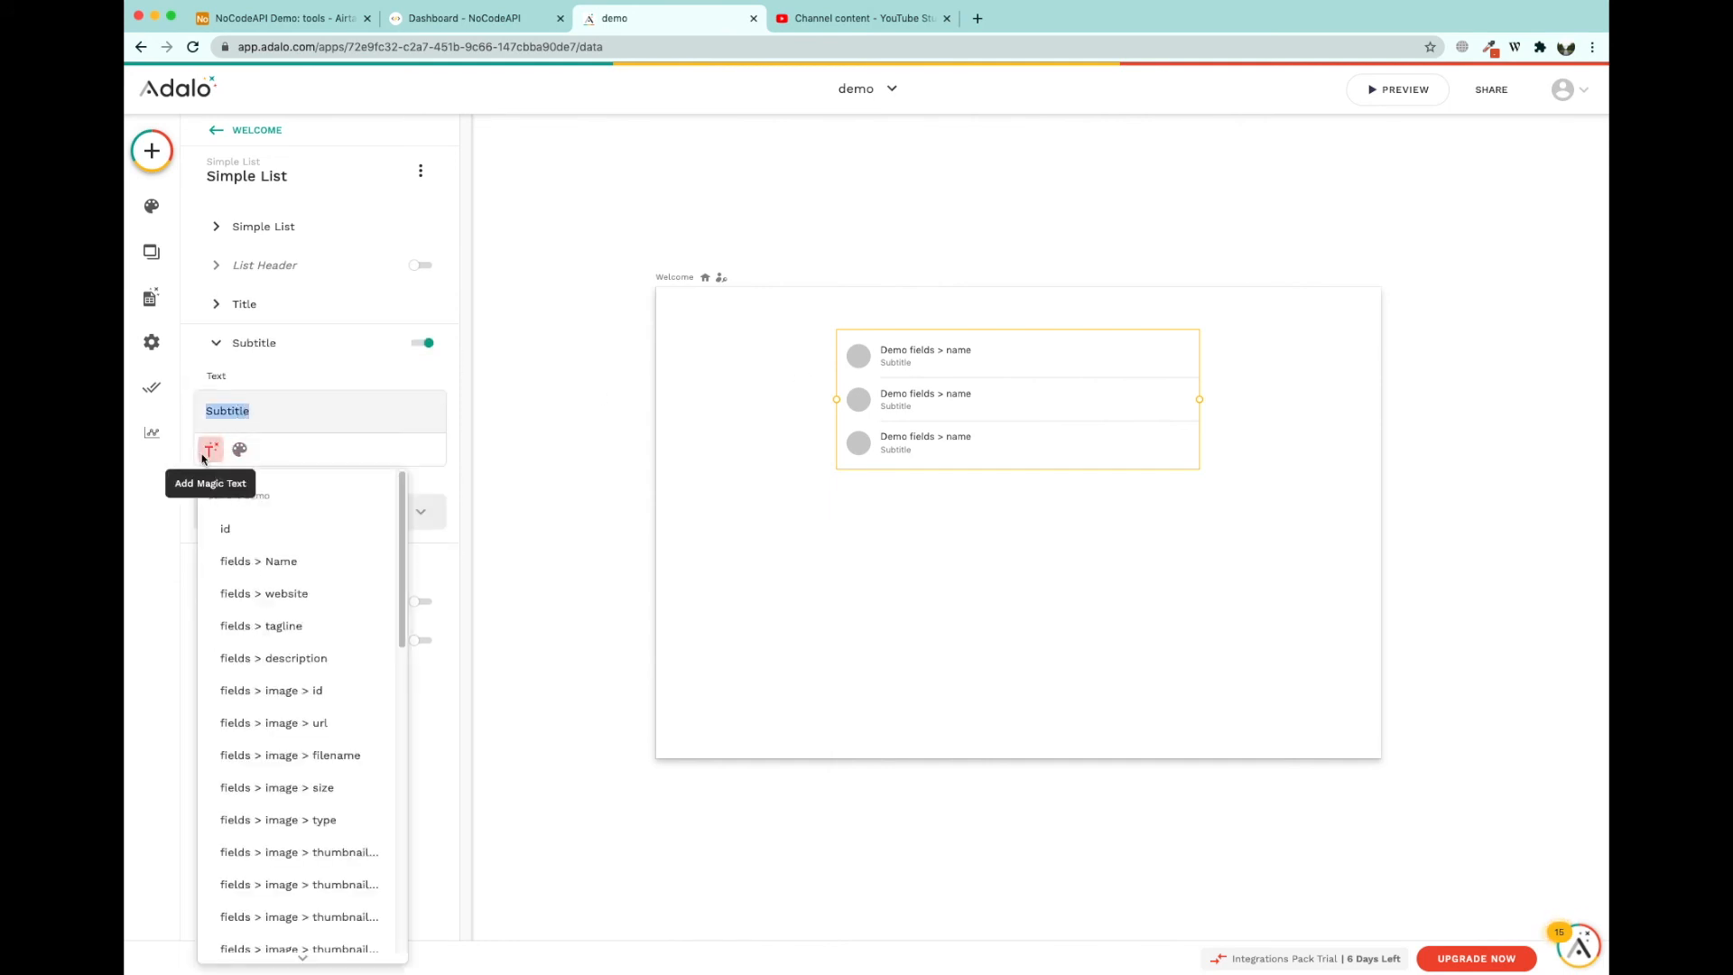
click(257, 405)
double_click(257, 410)
key(BackSpace)
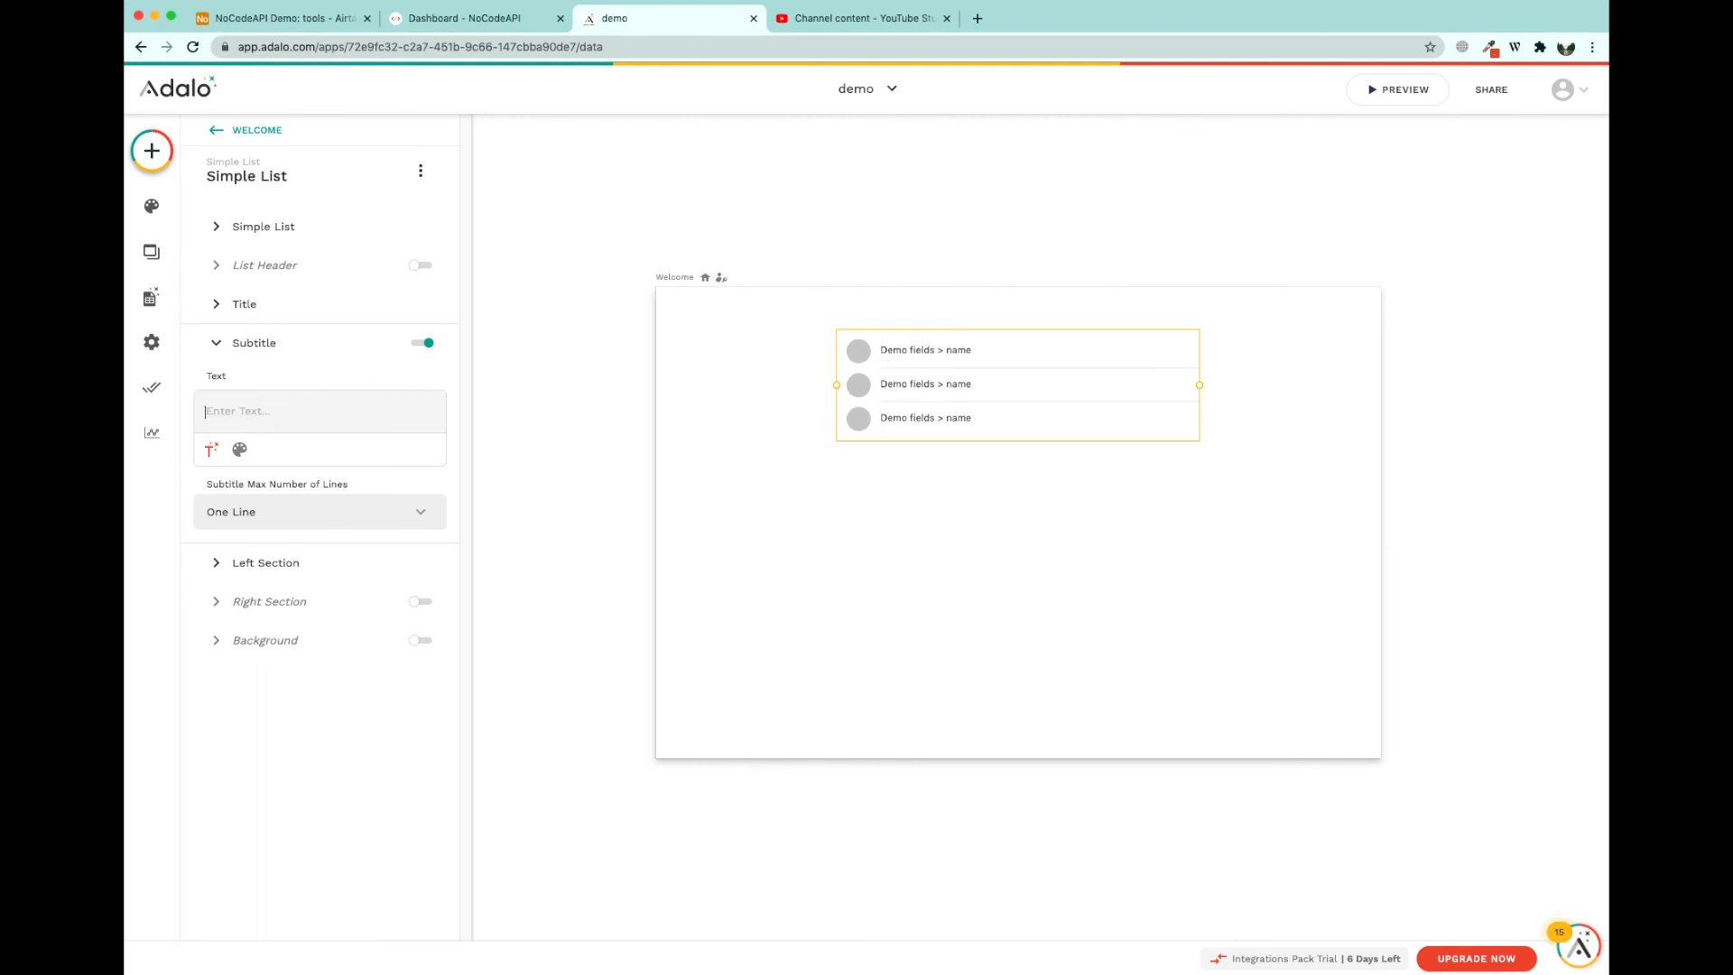
click(211, 449)
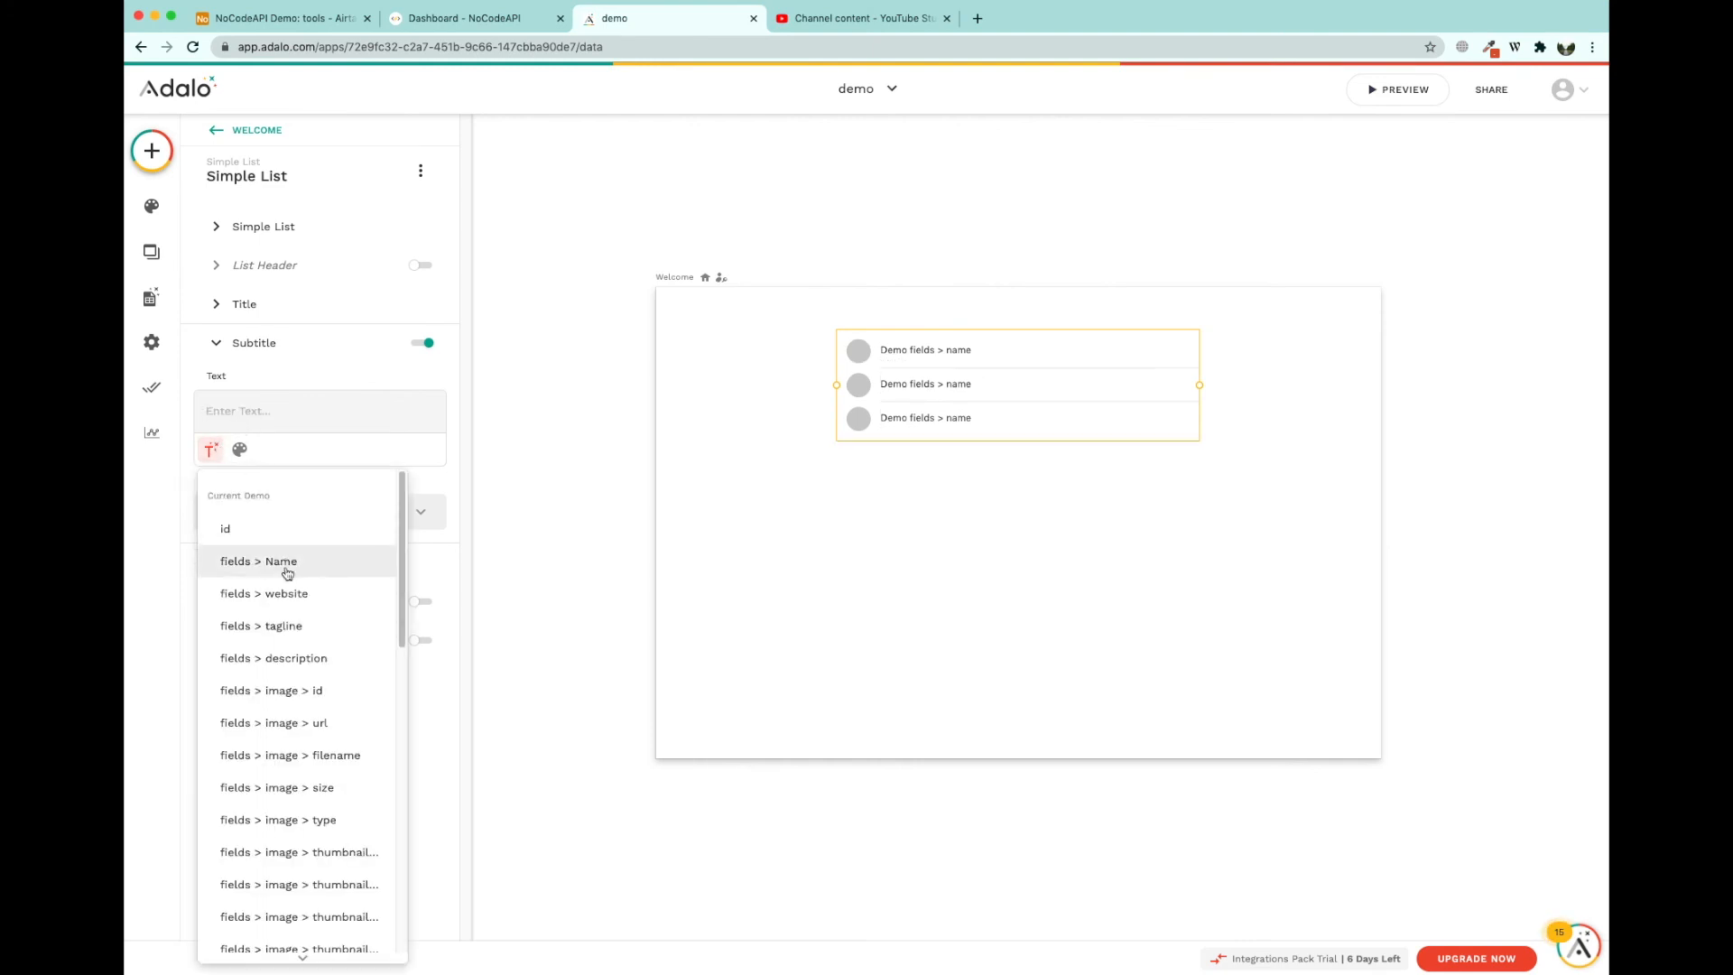
click(285, 627)
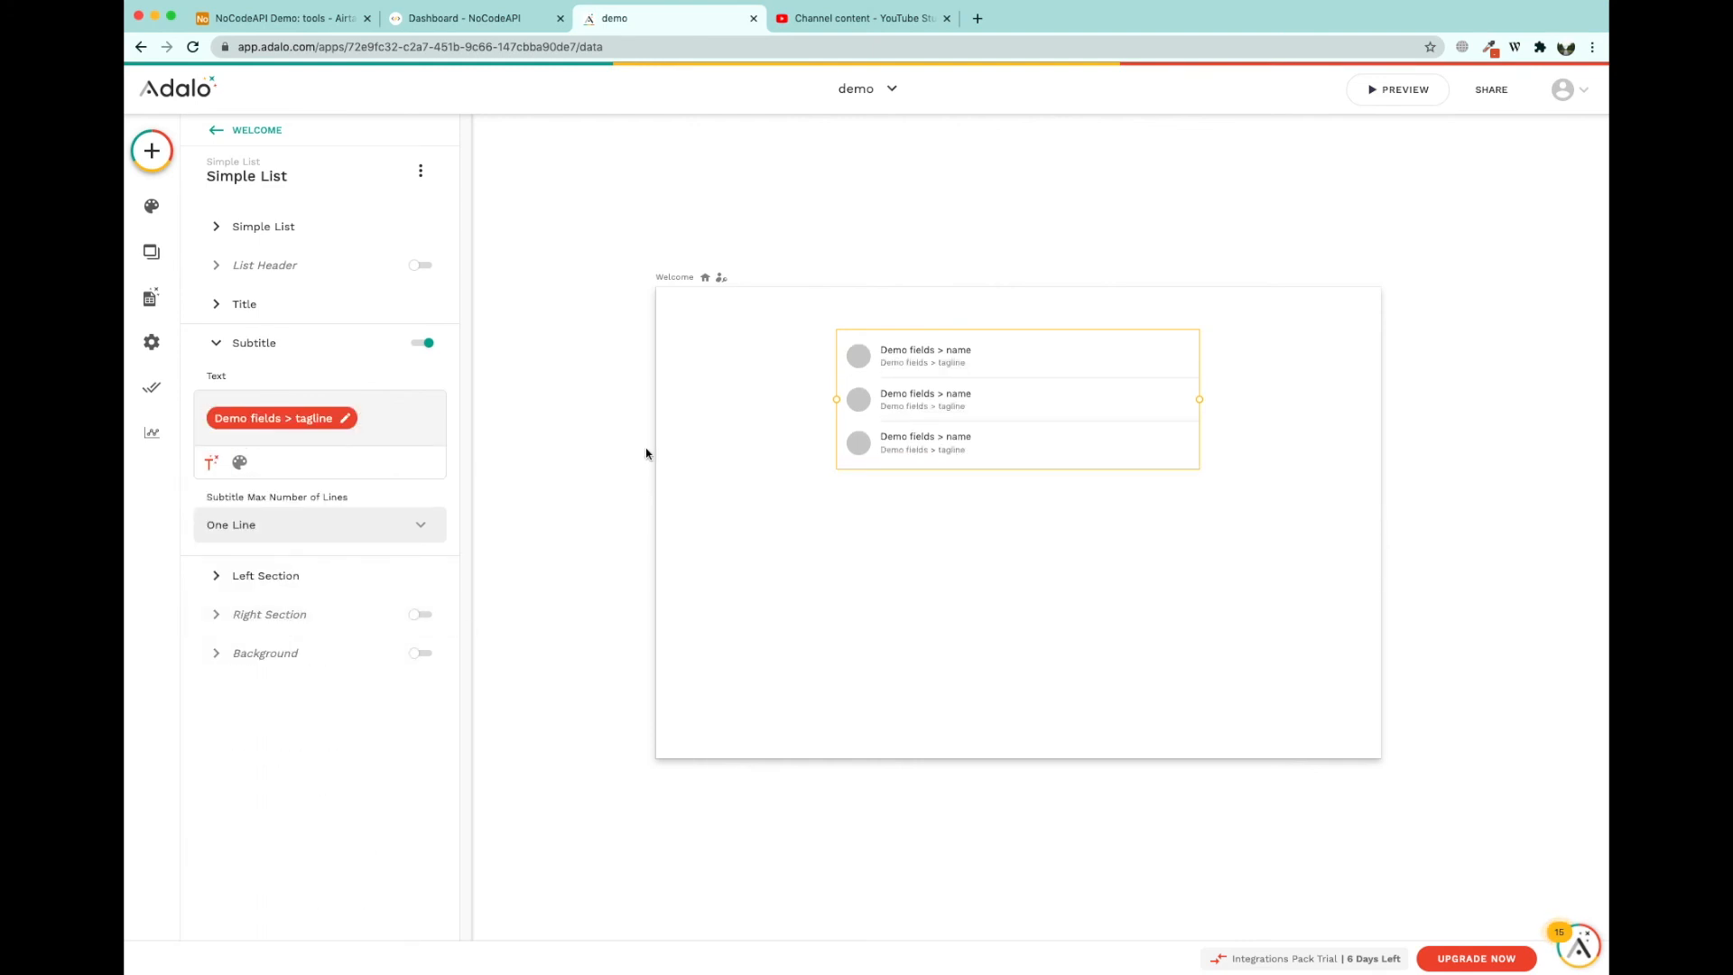
- Set the list's Left Section avatar image to a URL using the magic text fields > logo > url from the current demo record
click(612, 429)
click(859, 360)
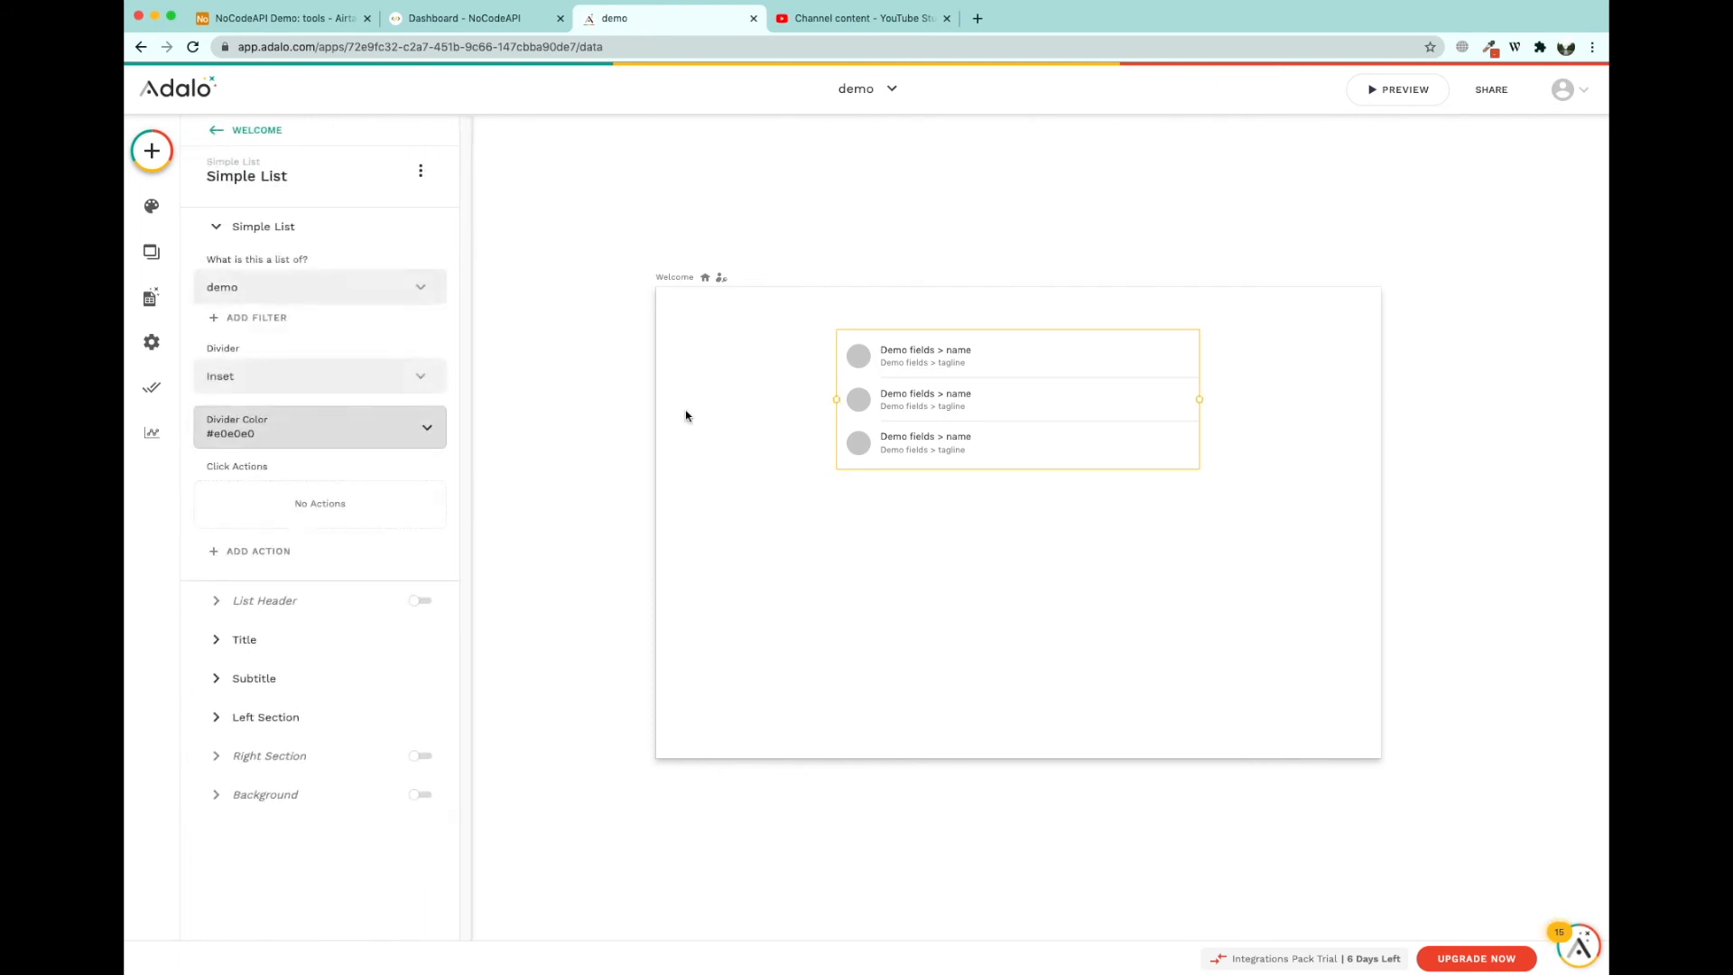
click(289, 639)
click(227, 310)
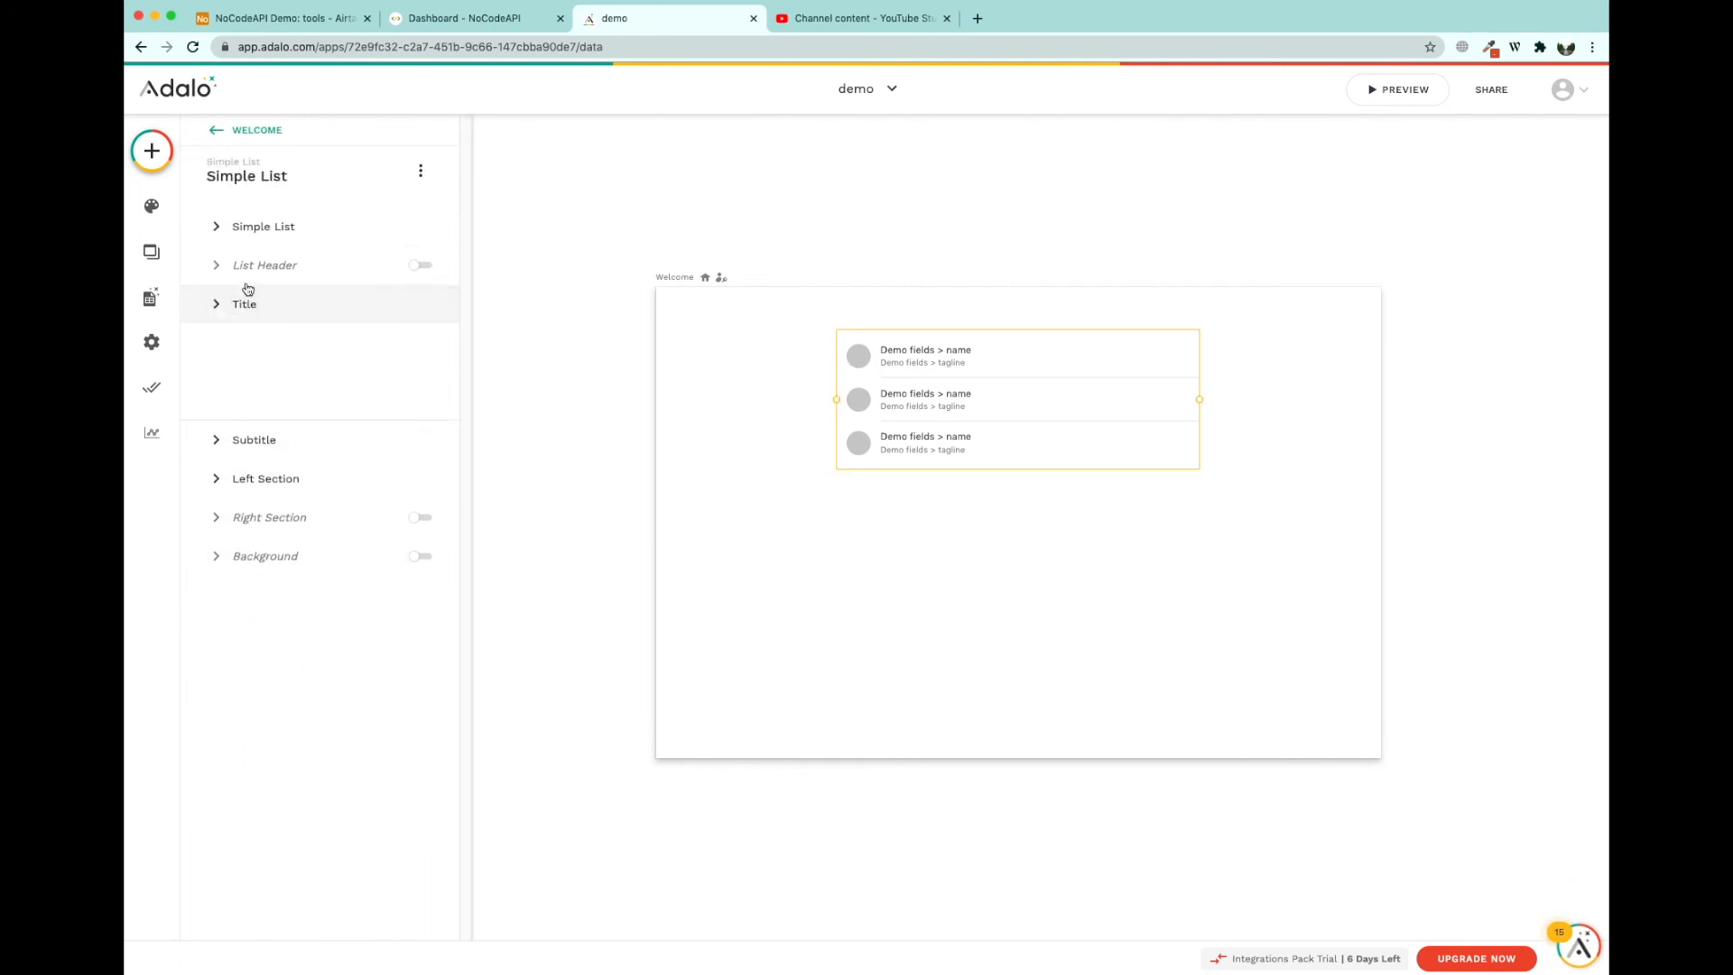
click(254, 381)
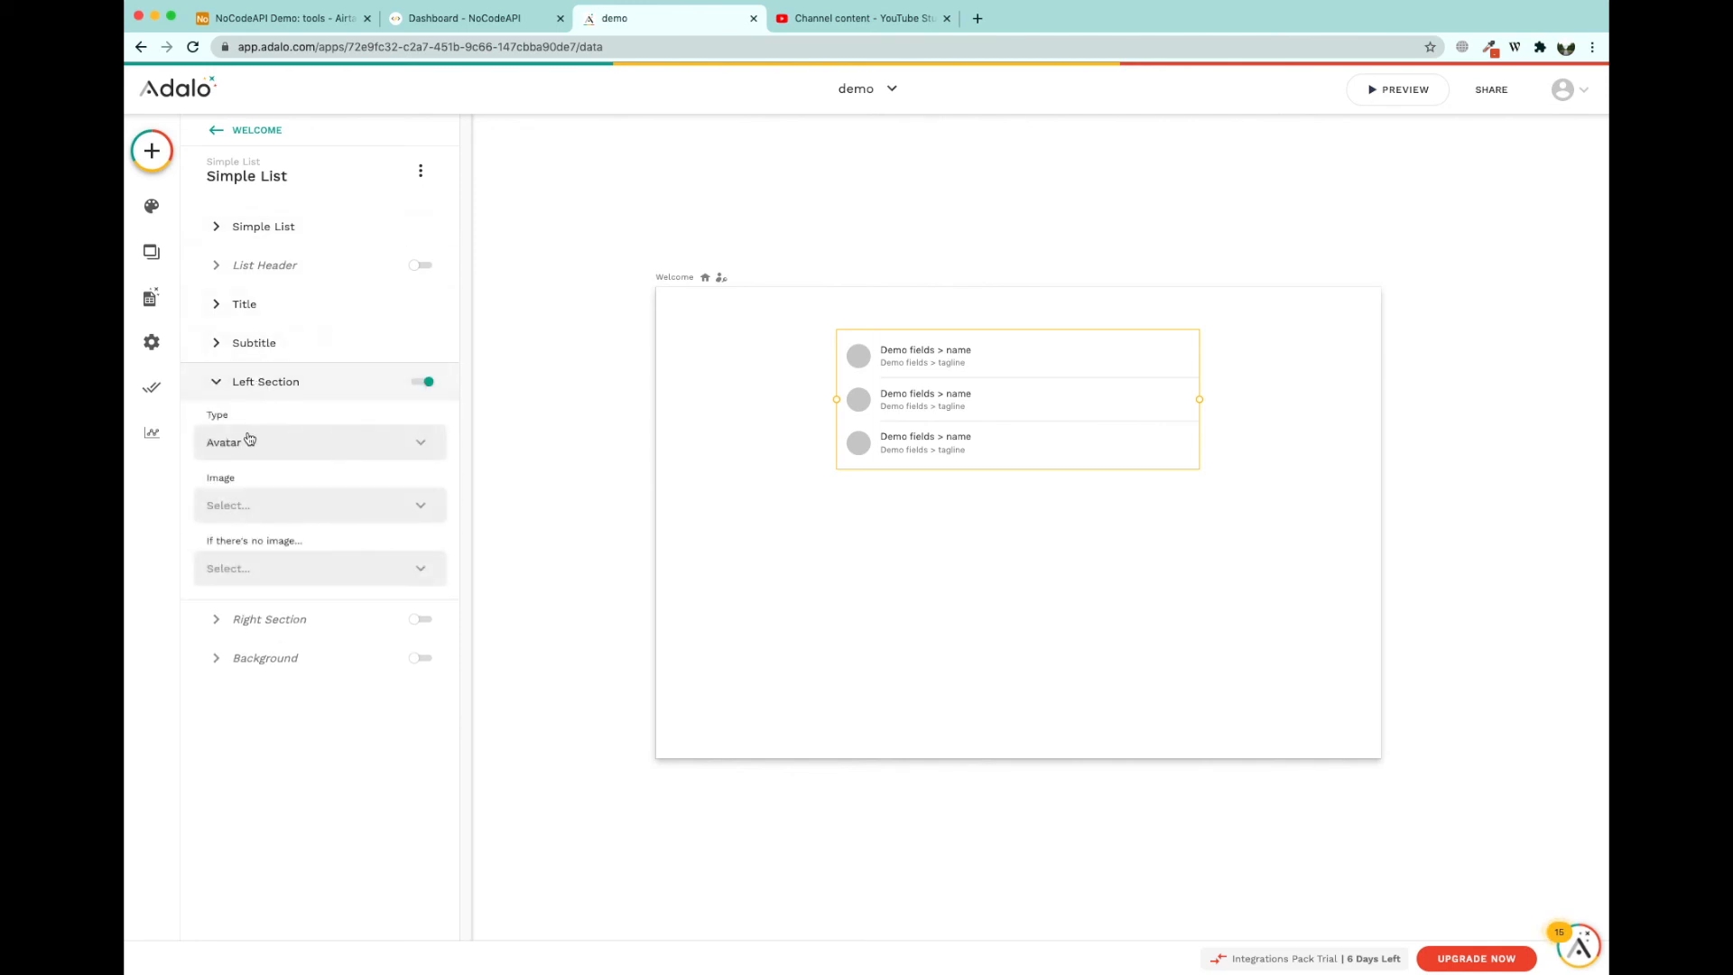
click(418, 505)
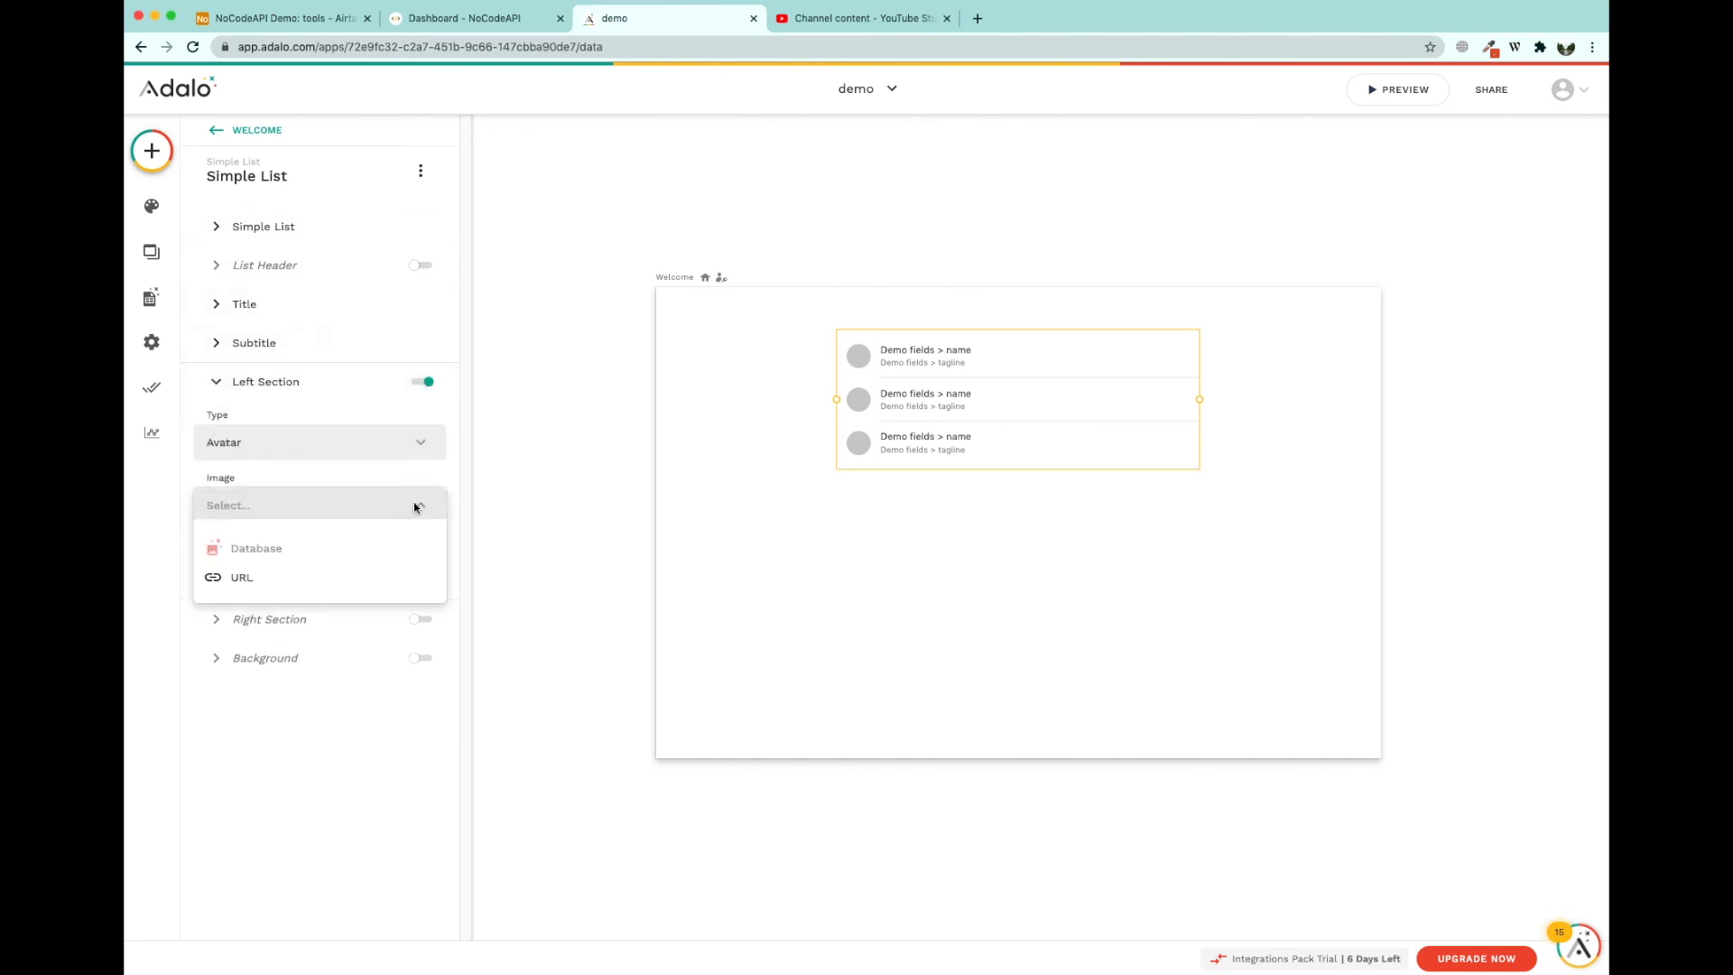
click(275, 576)
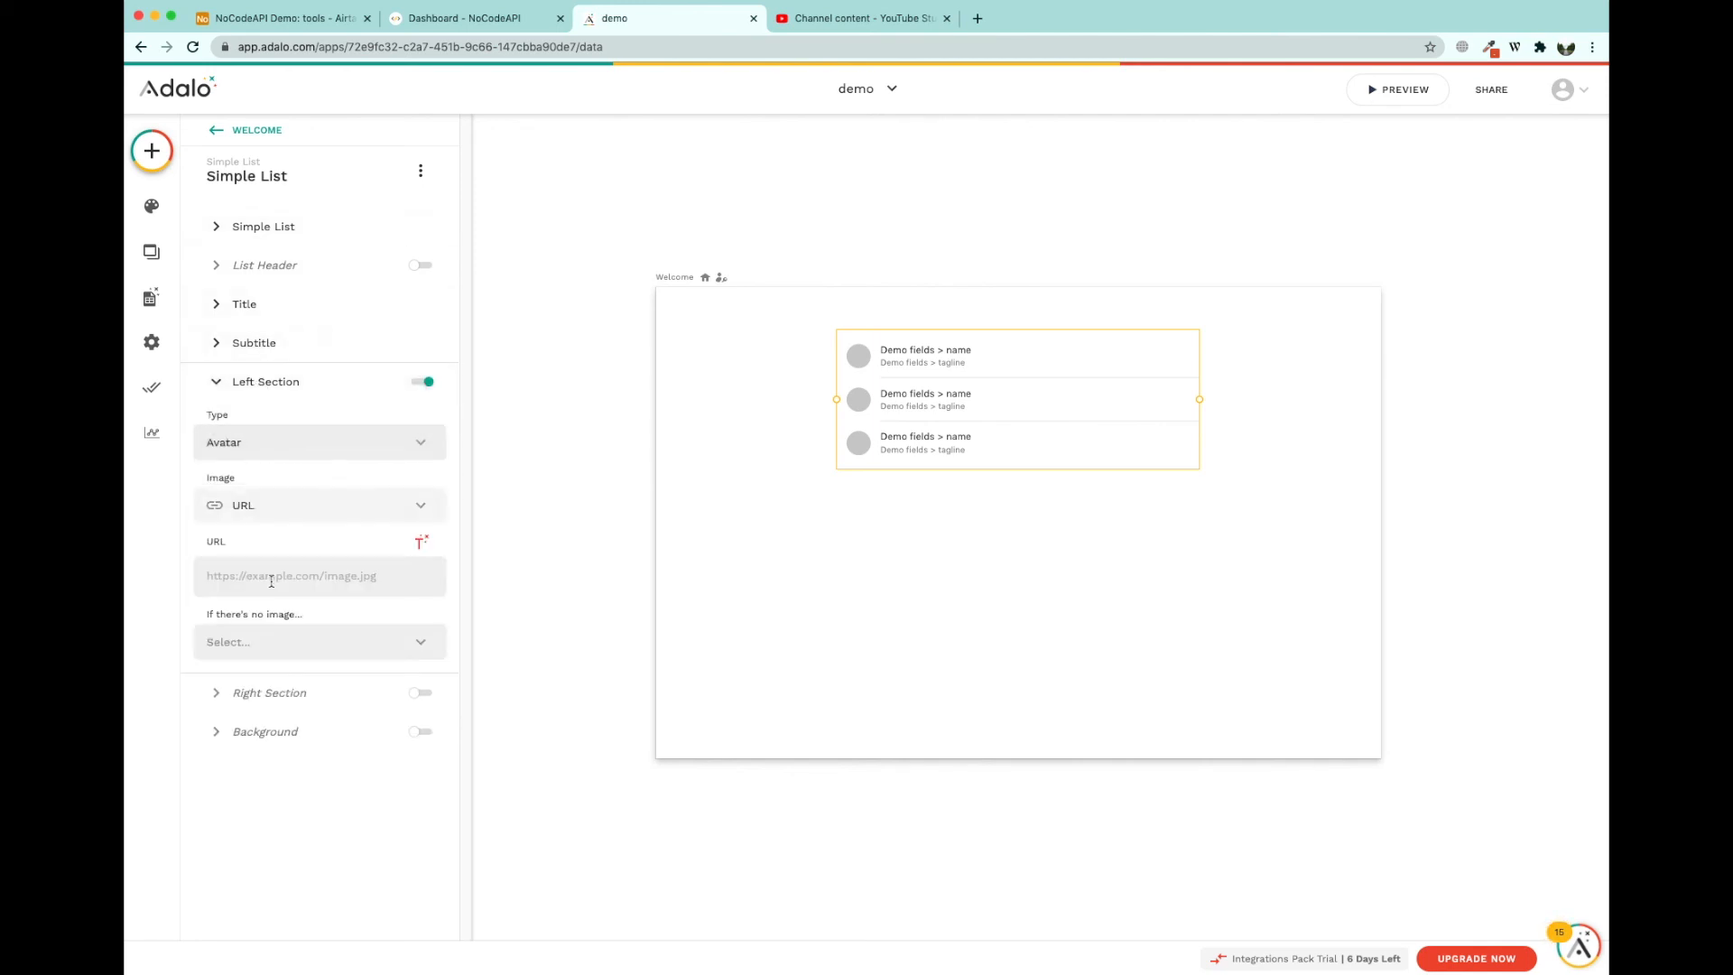
click(421, 541)
scroll(428, 443, down, 5)
click(429, 433)
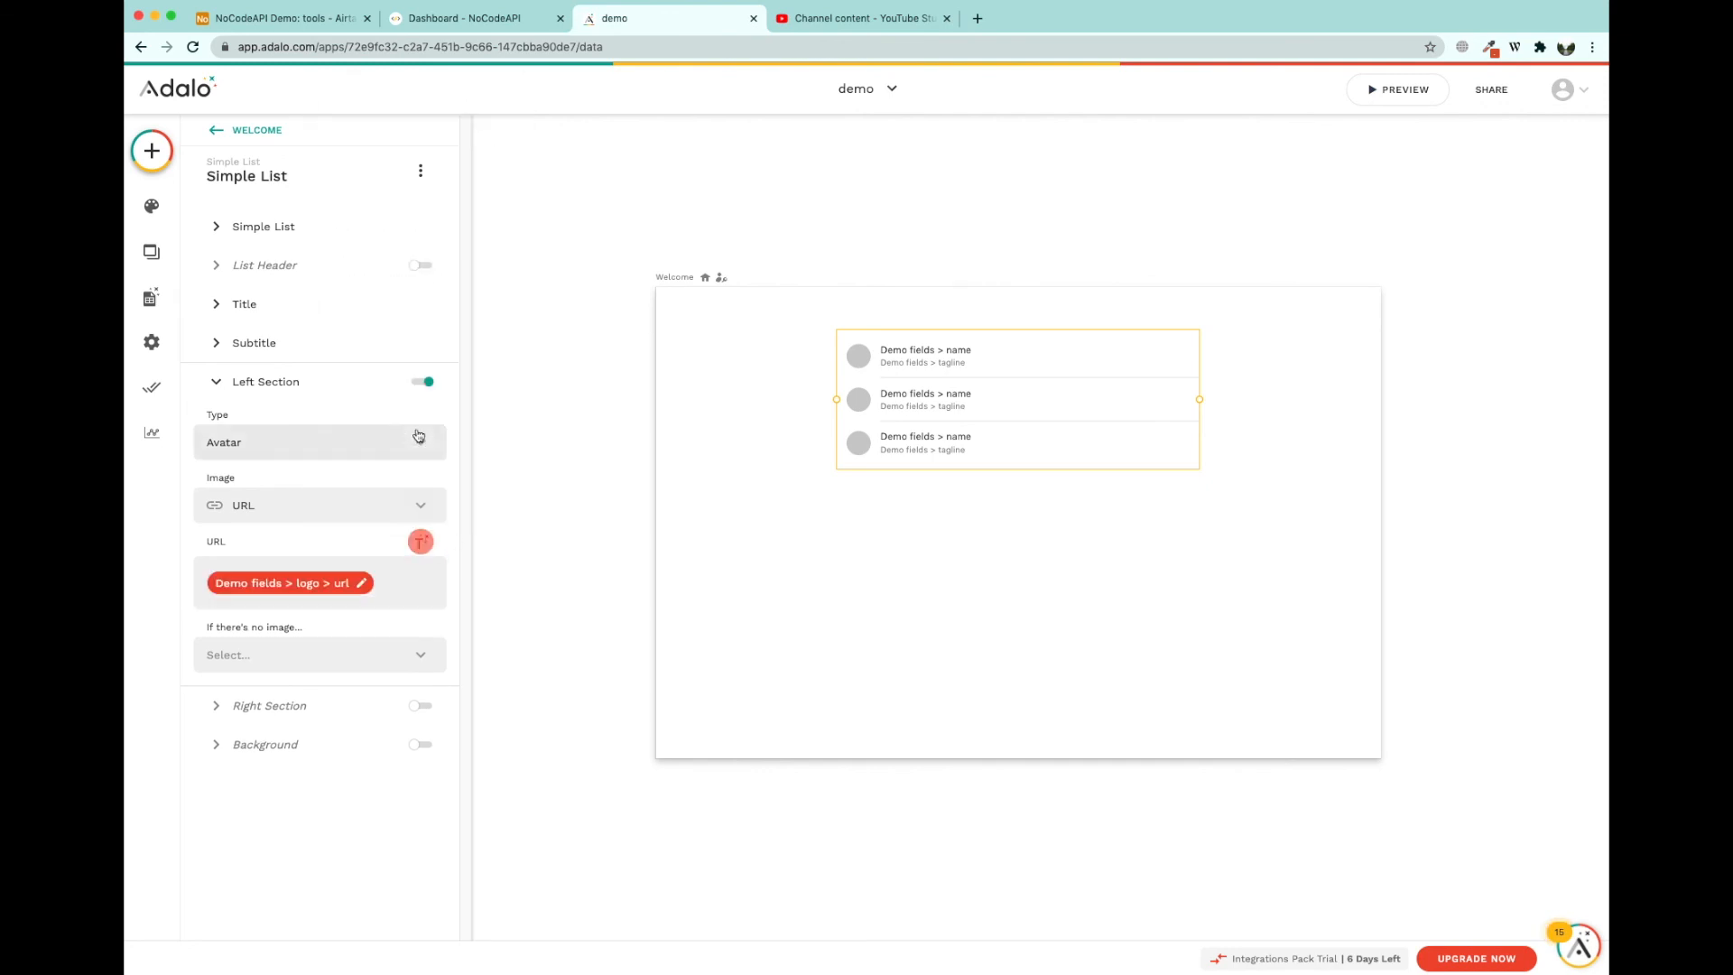
click(572, 536)
click(884, 424)
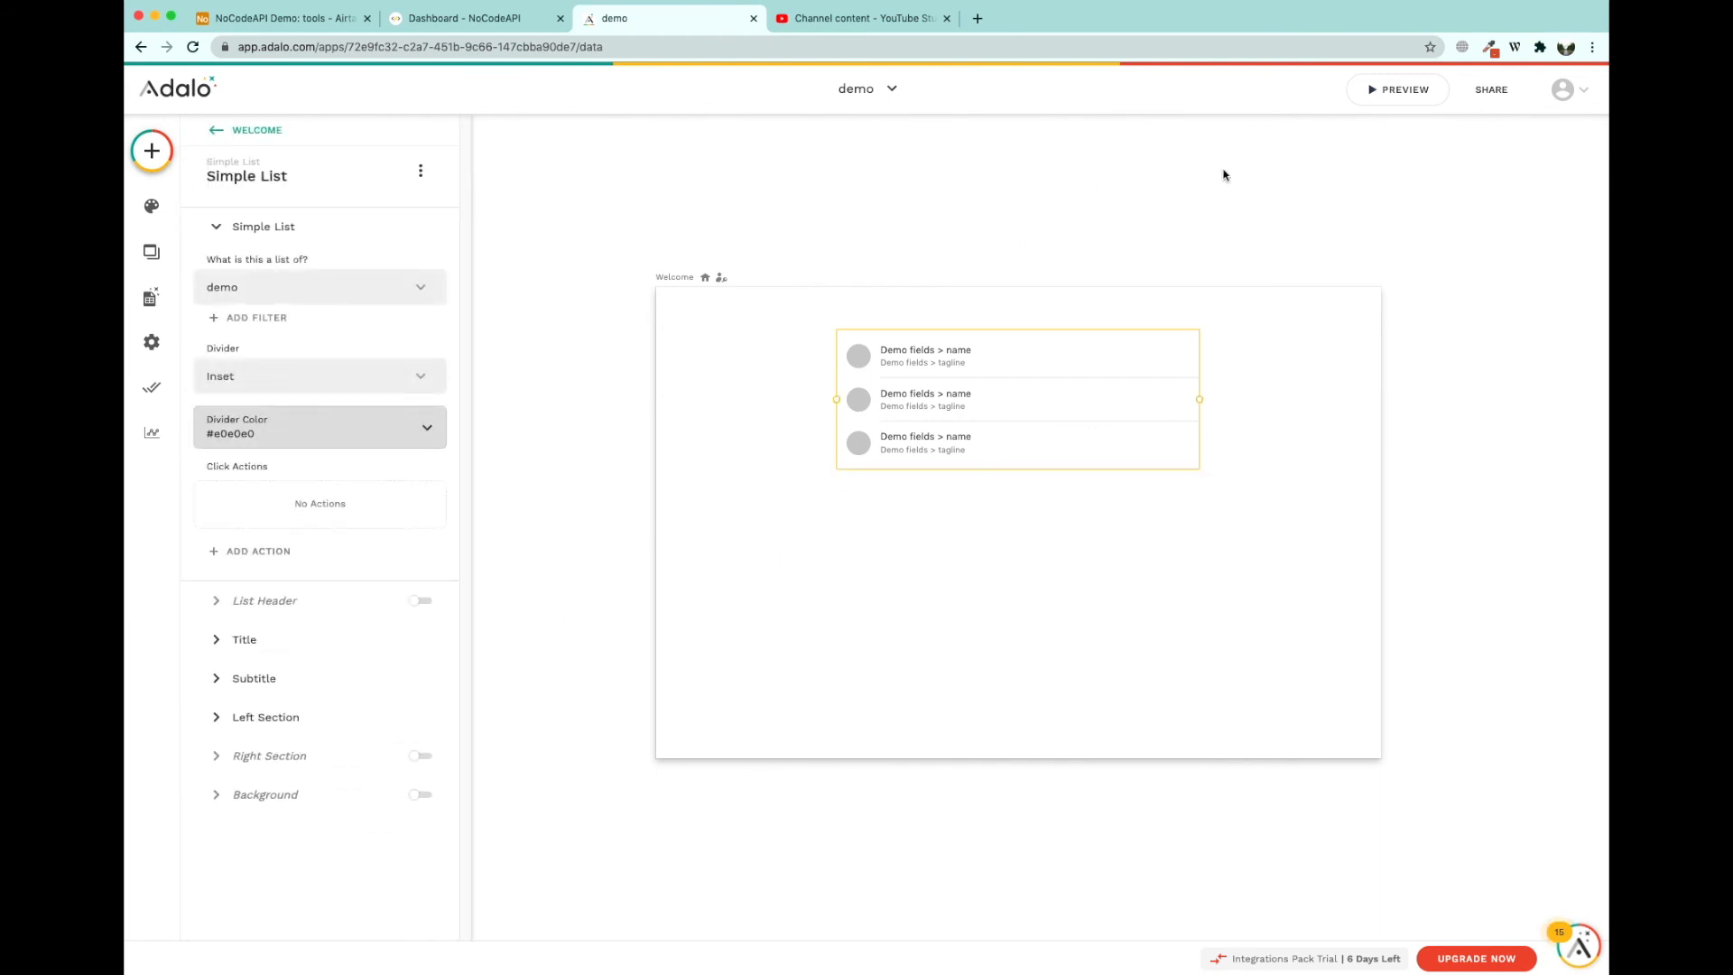
- Preview the demo app, look through the whole tools list with its logos, names and taglines, and return to the editor
click(1398, 90)
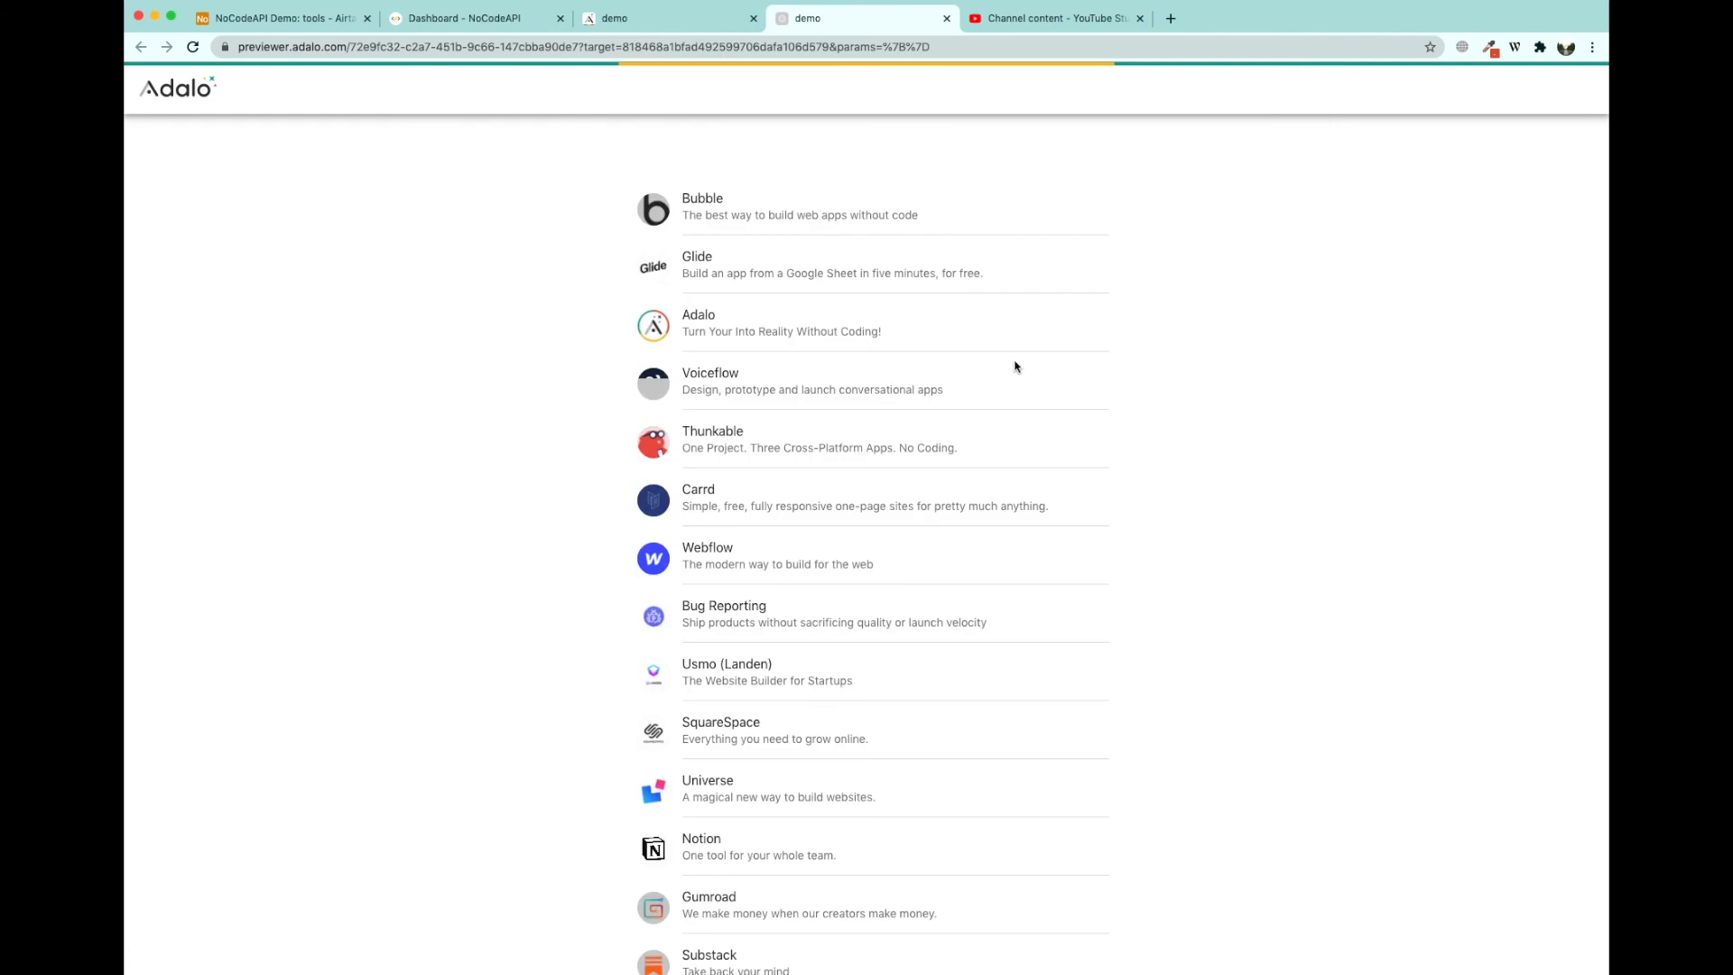
scroll(802, 655, down, 6)
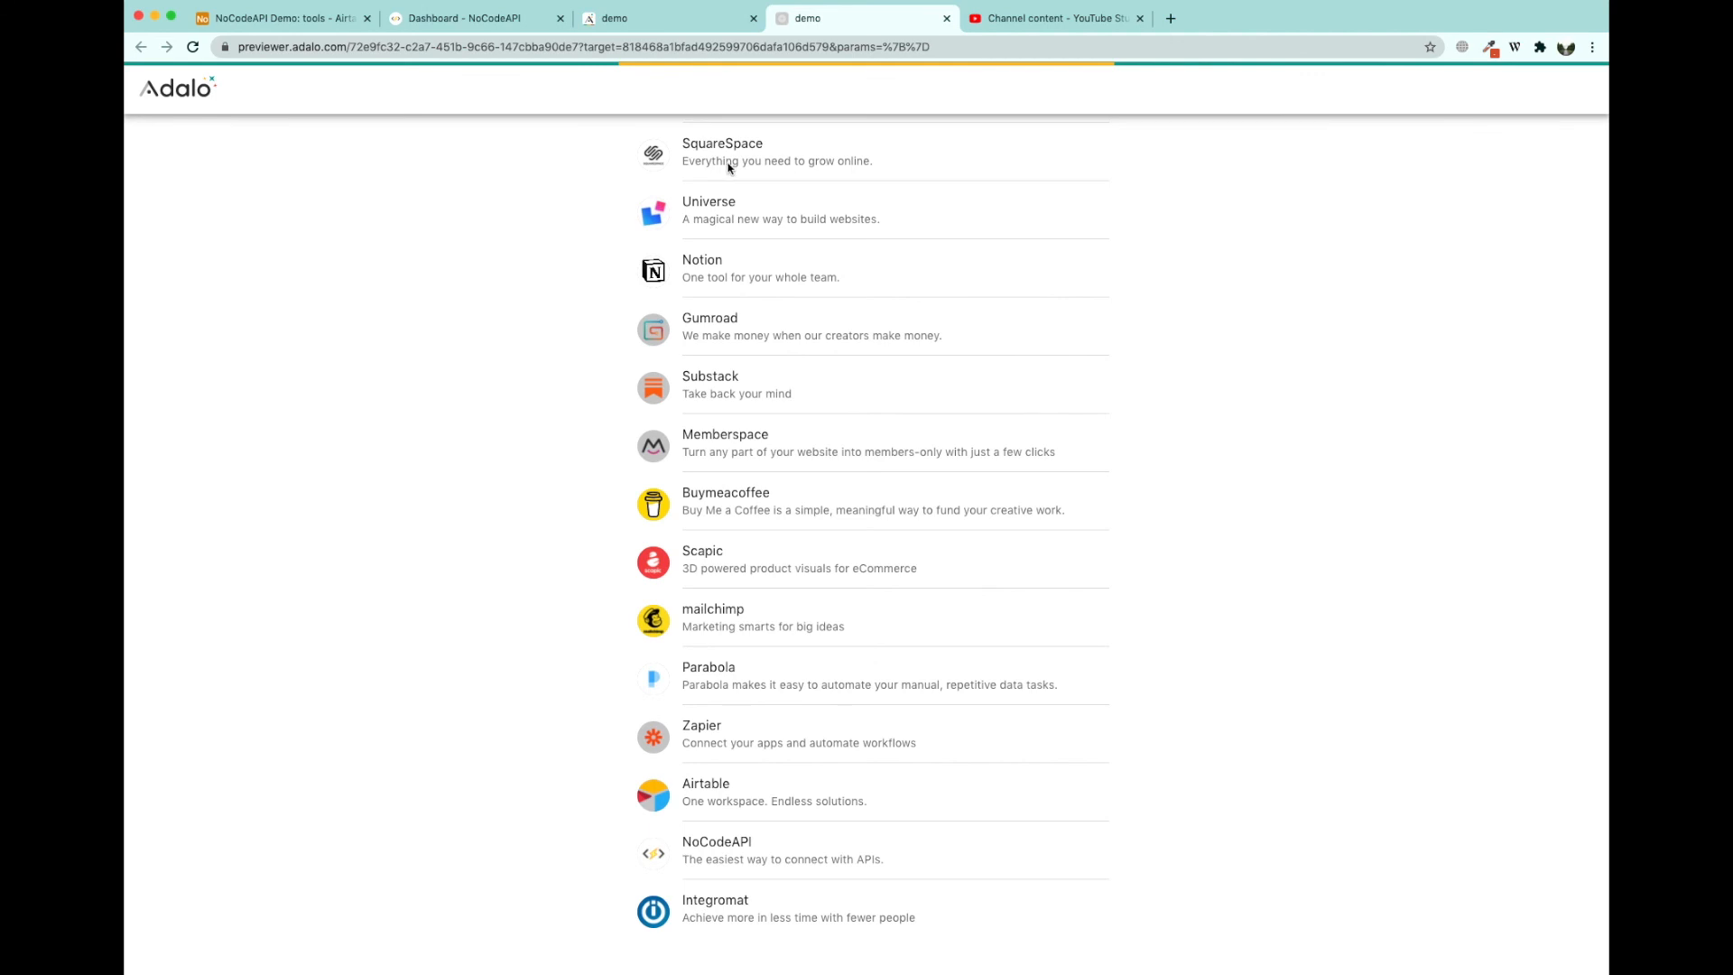
scroll(835, 341, up, 6)
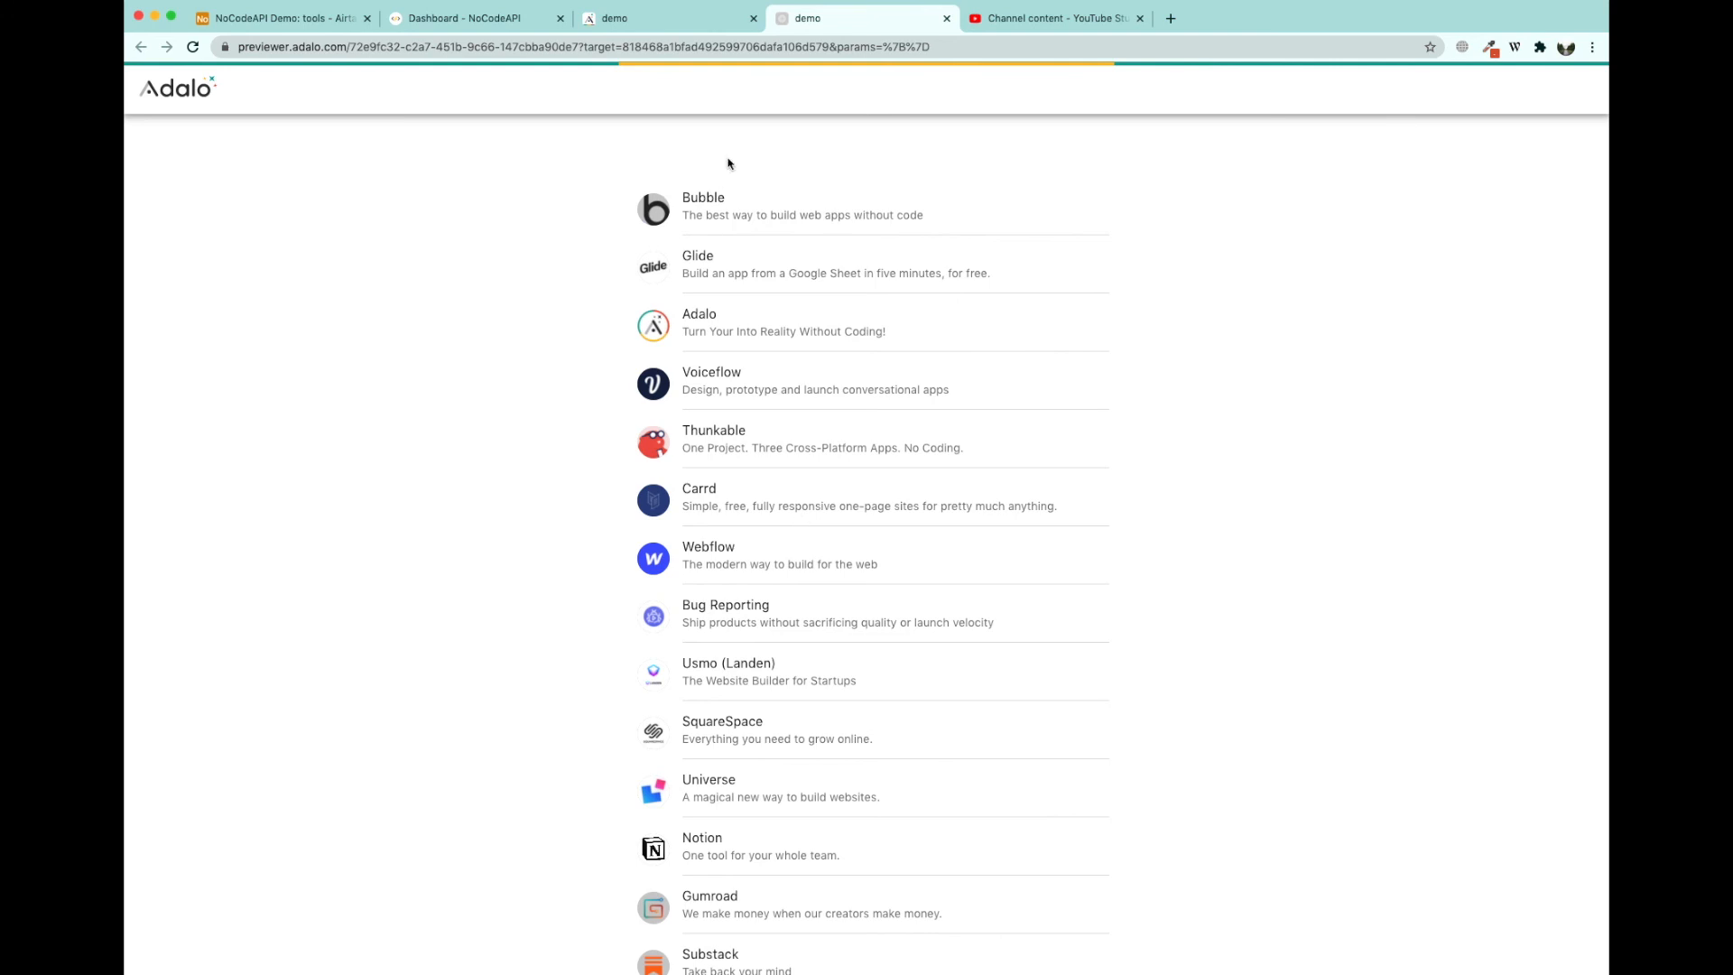
click(663, 18)
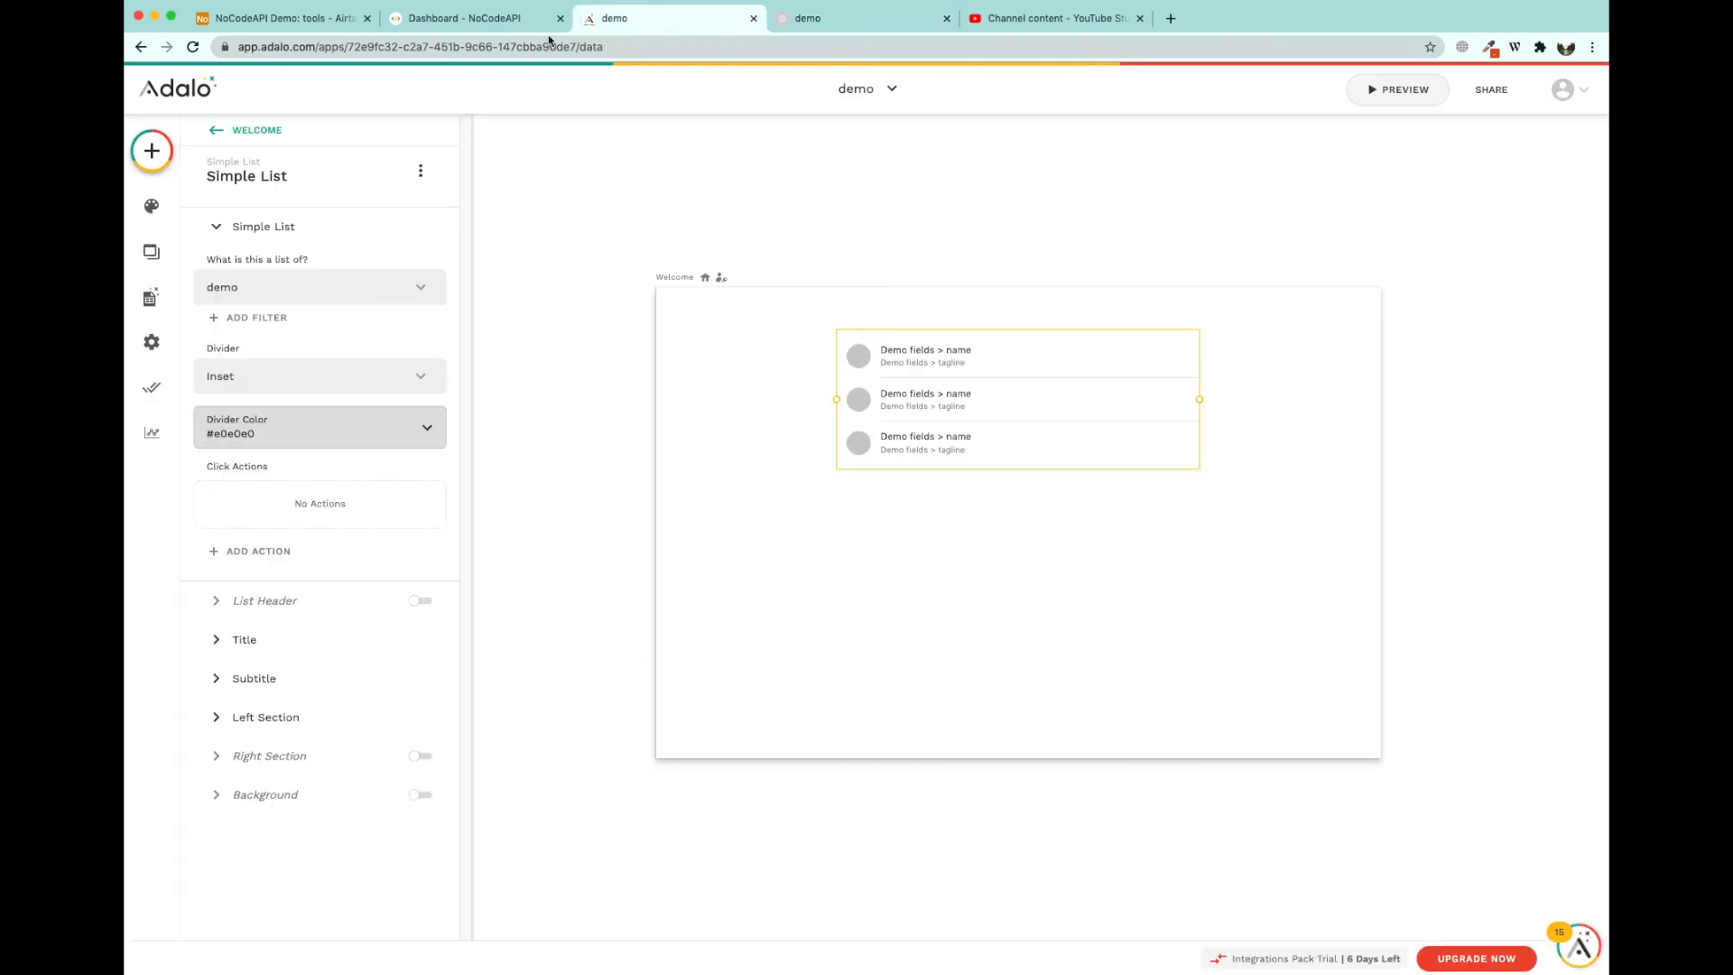
click(465, 20)
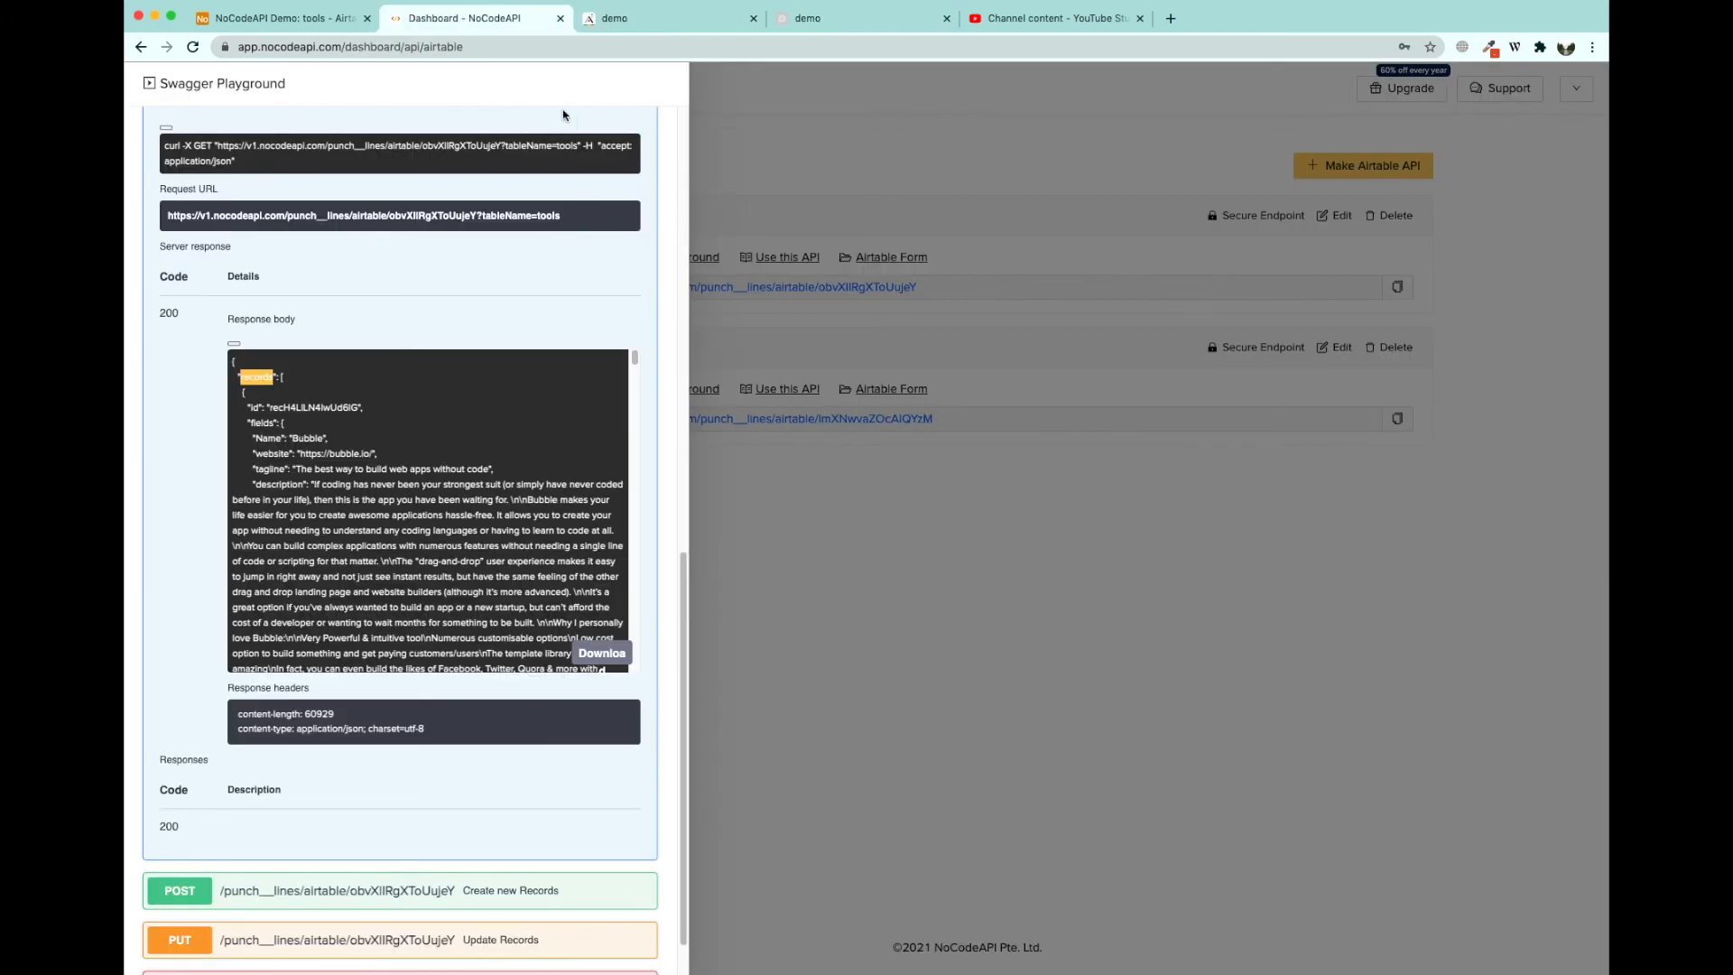
click(659, 18)
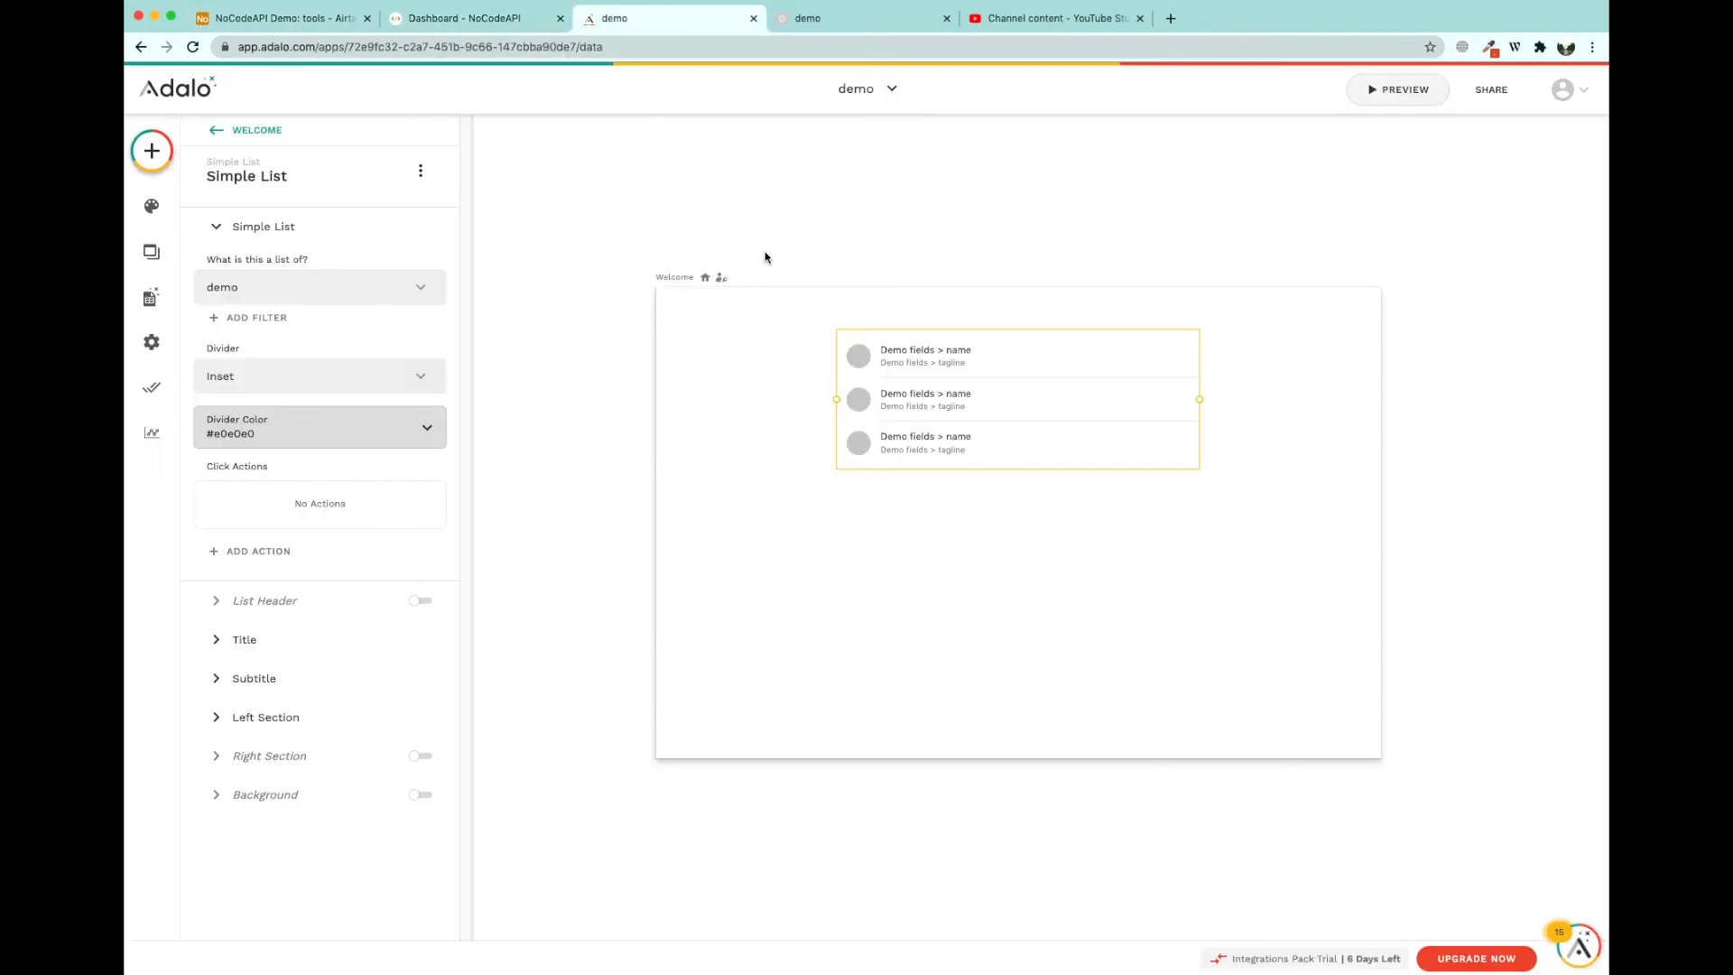